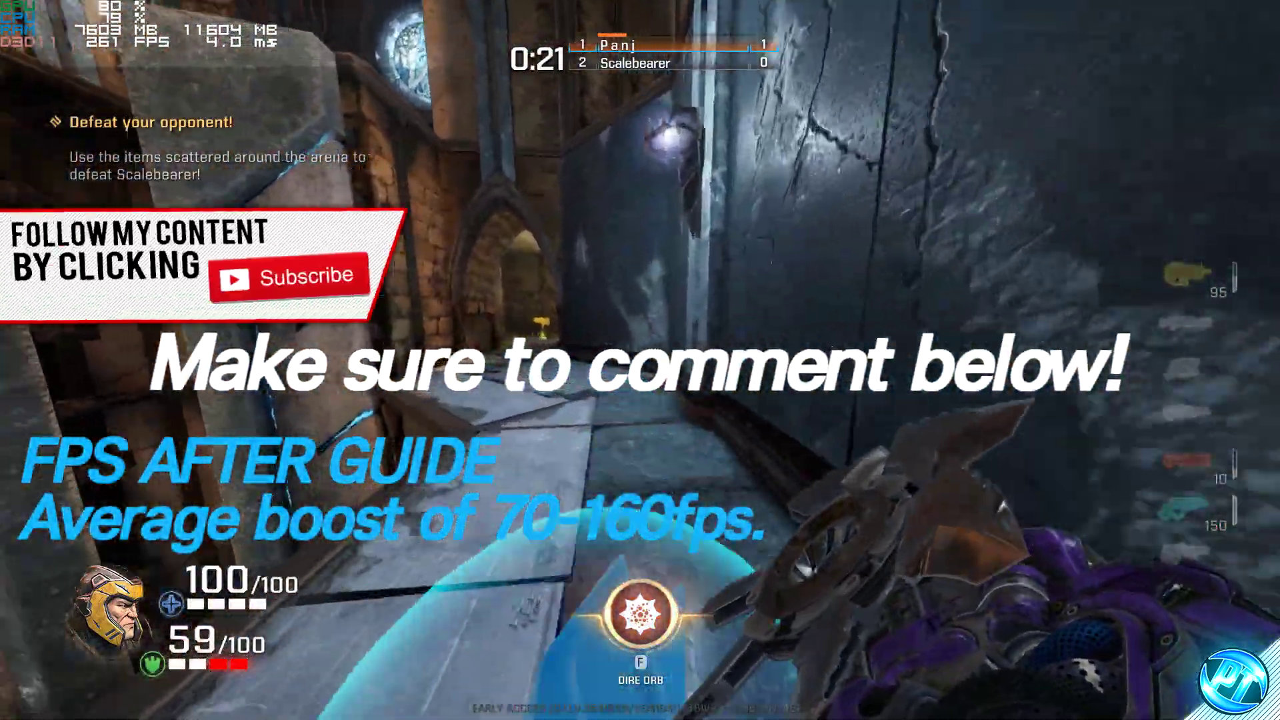
key("5")
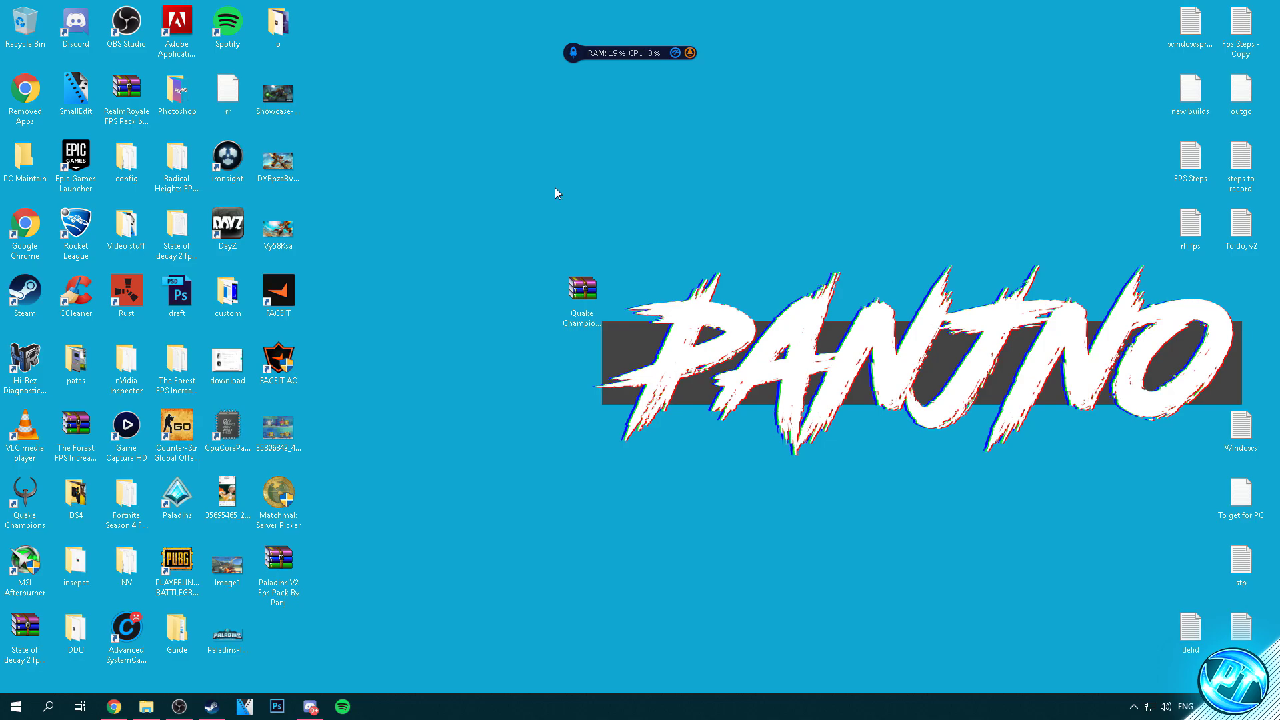
Extract the Quake Champions FPS Pack archive into its current location on the desktop.
left_click(588, 288)
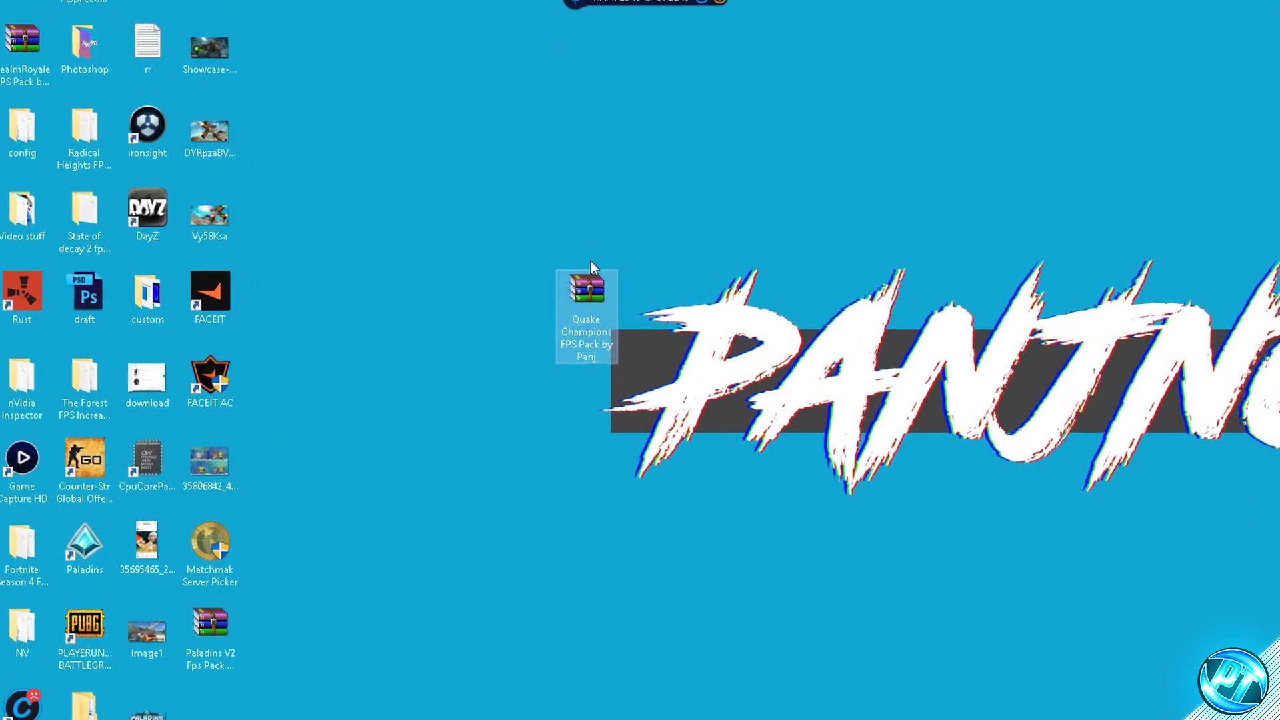
left_click(570, 221)
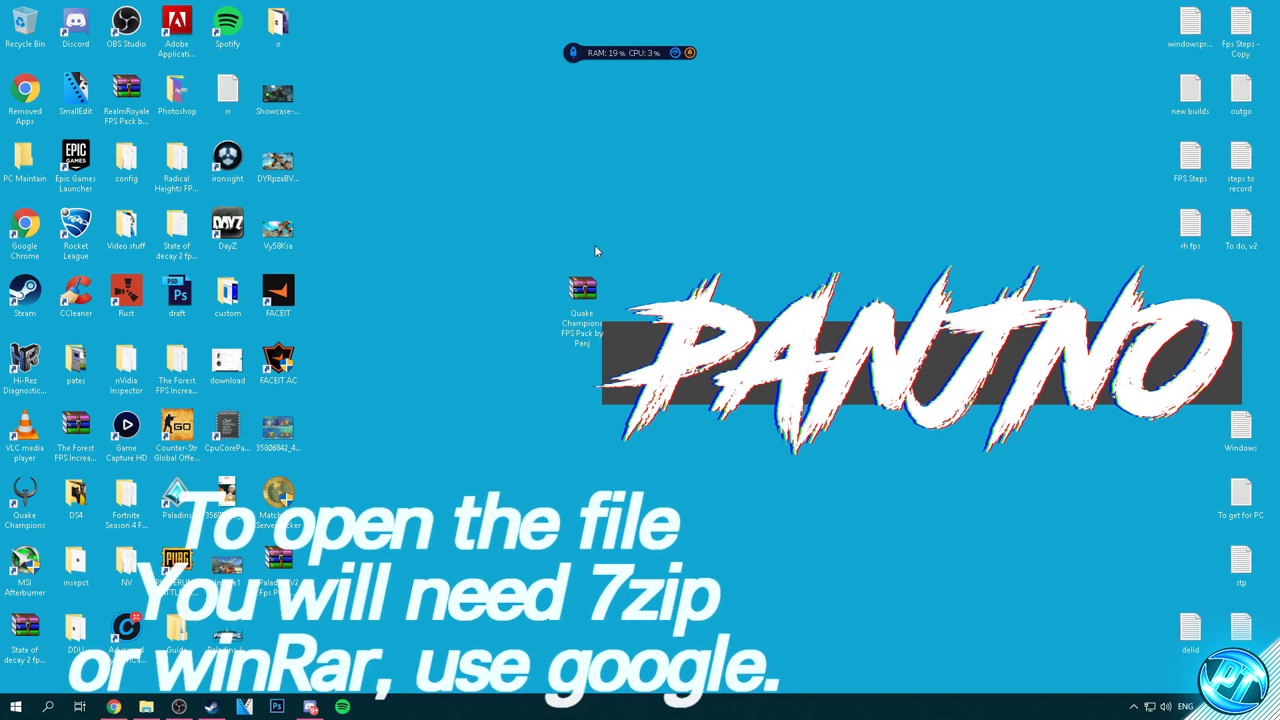
right_click(585, 290)
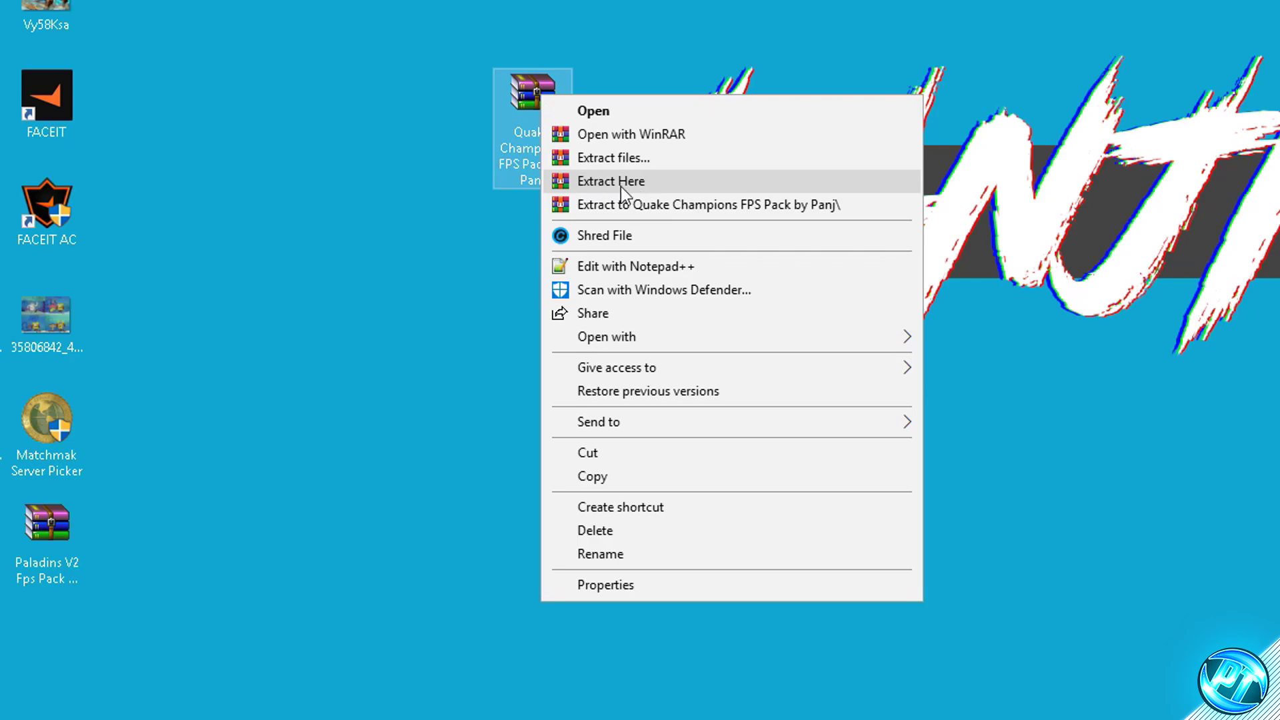
left_click(608, 183)
left_click_drag(65, 638, 459, 128)
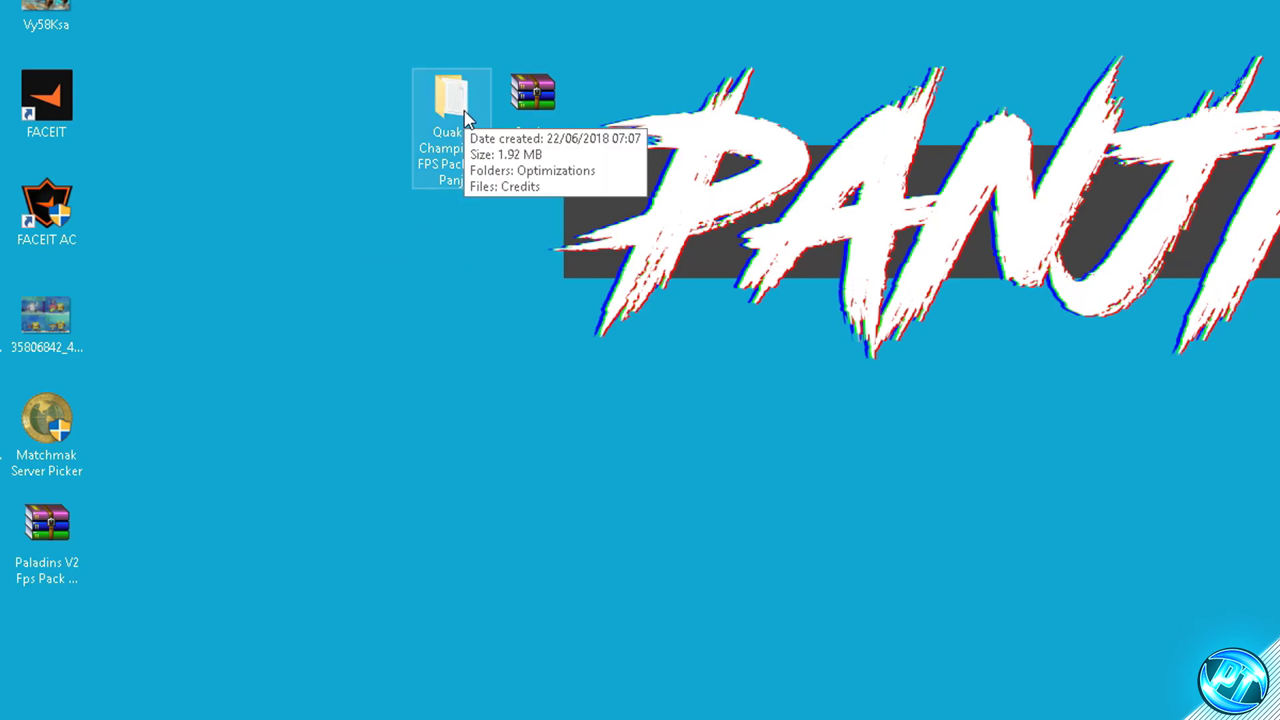
Open the extracted Quake Champions FPS Pack folder and examine the contents of its Optimizations folder.
double_click(449, 153)
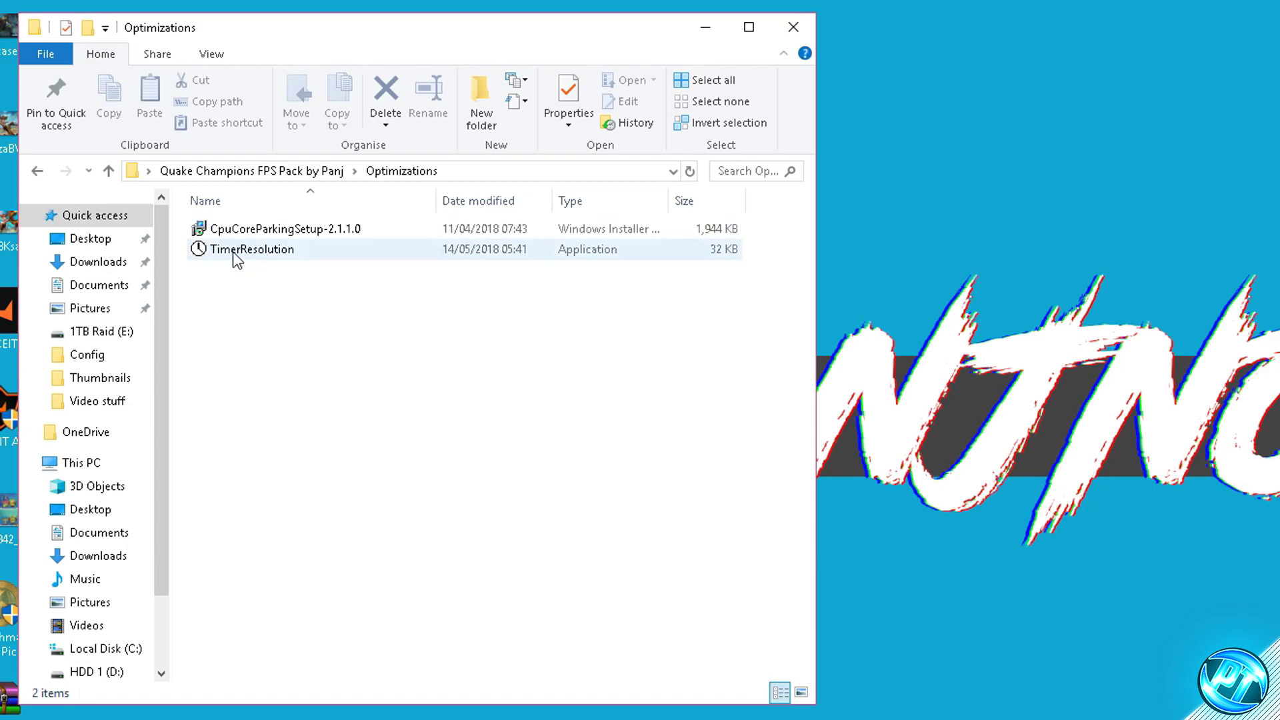
left_click(37, 171)
double_click(230, 228)
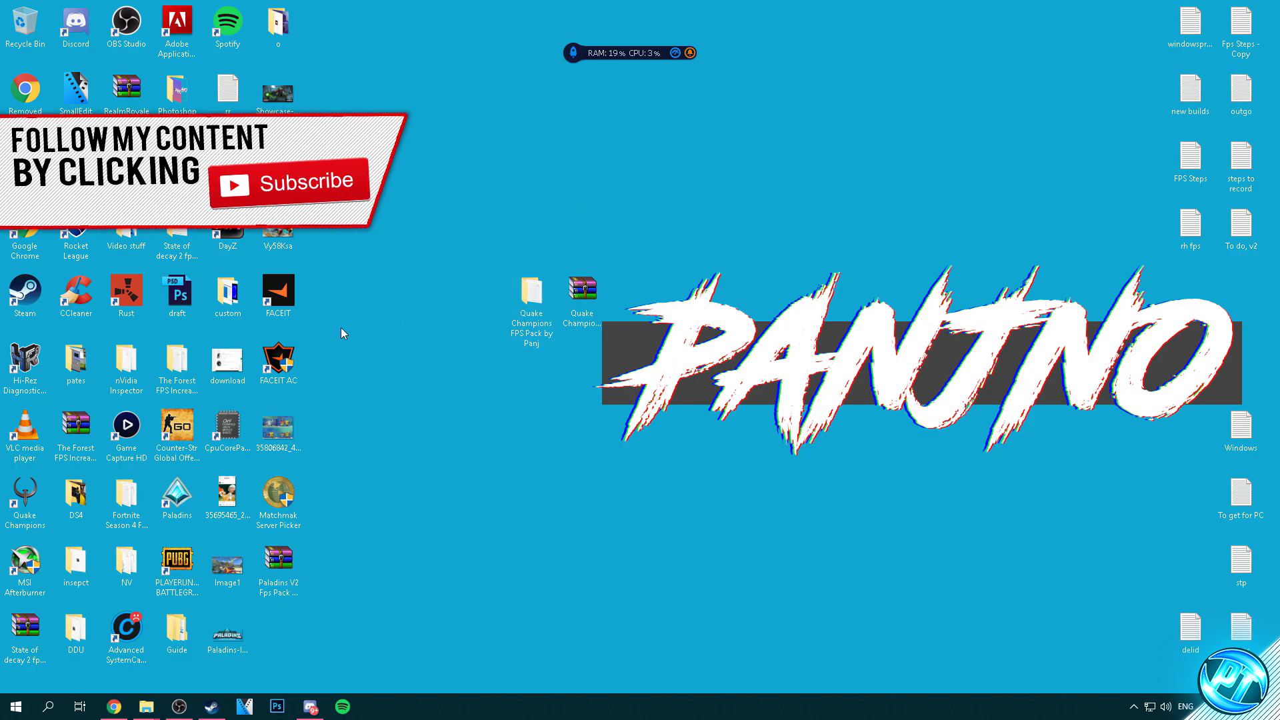
Open the user's AppData folder through %appdata% and enter its Local subfolder.
left_click(16, 706)
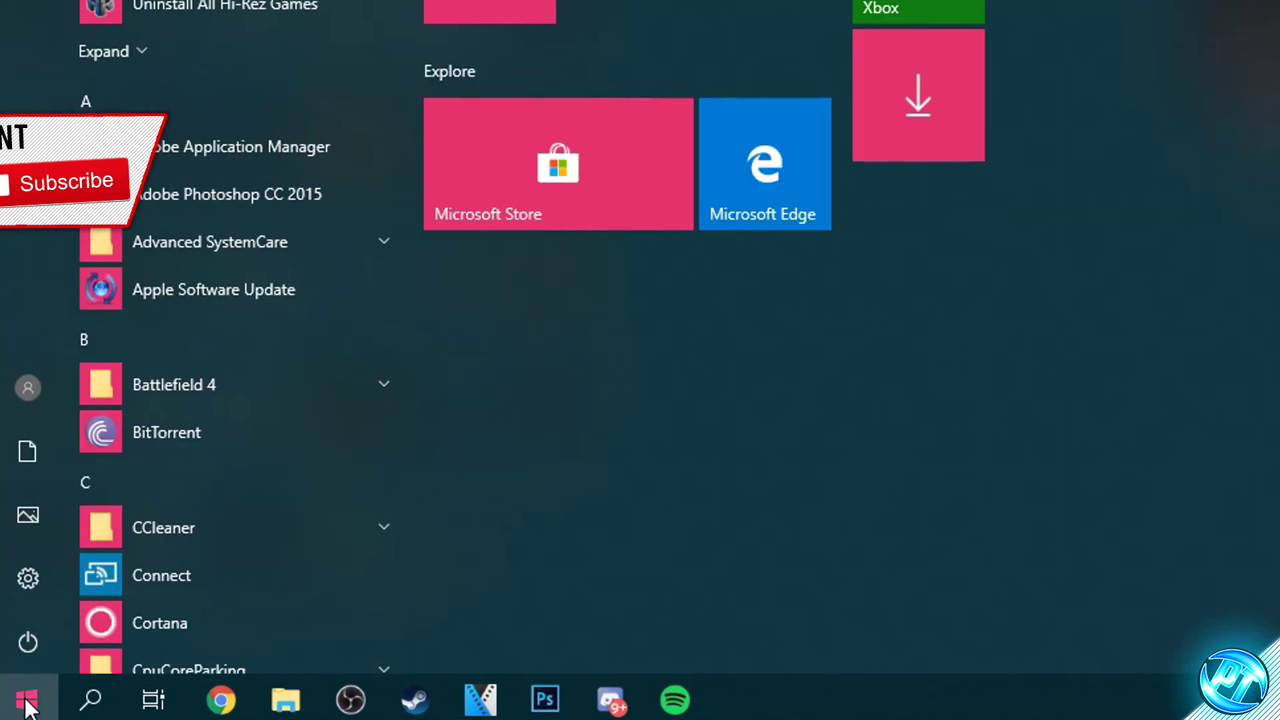
type("%appd")
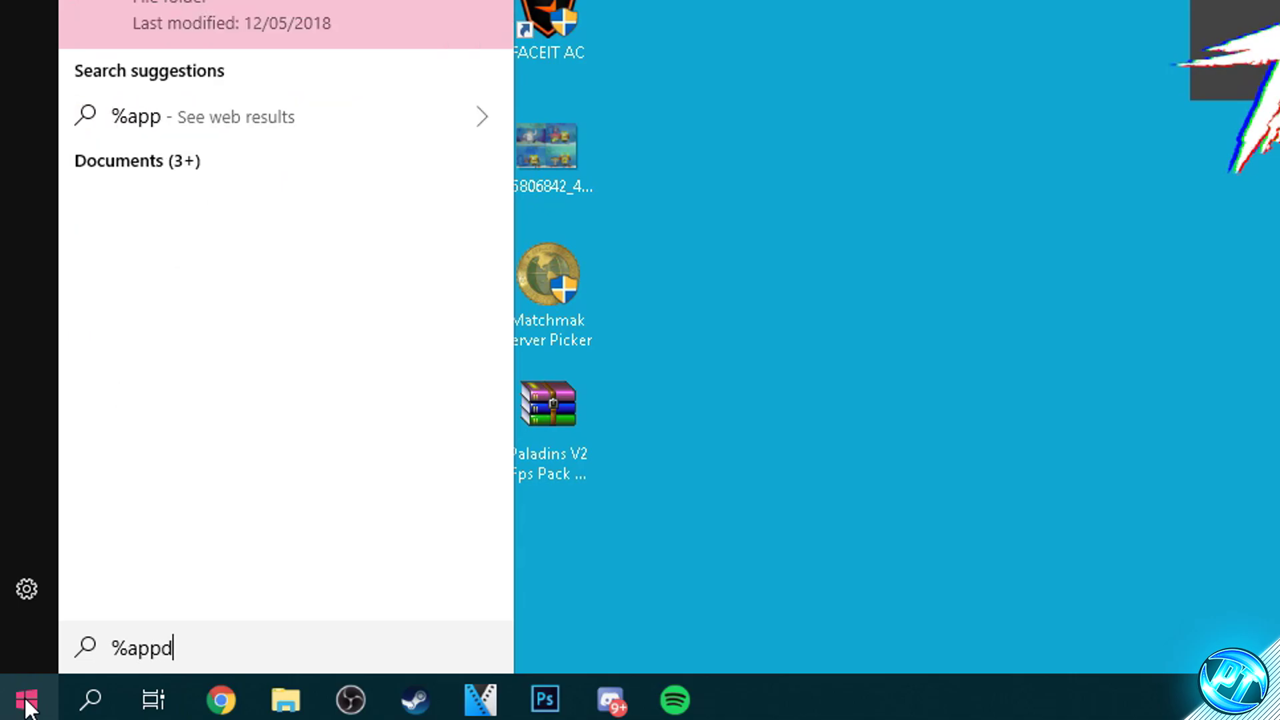
type("ata%")
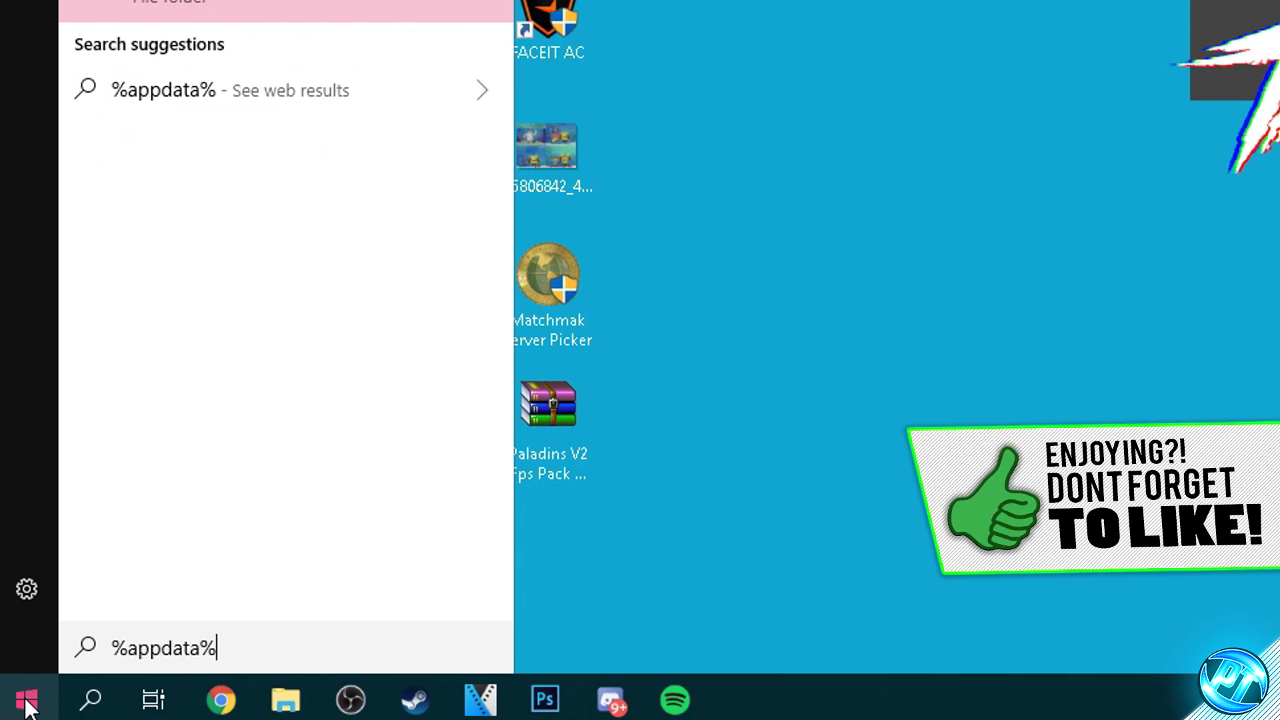
key("Return")
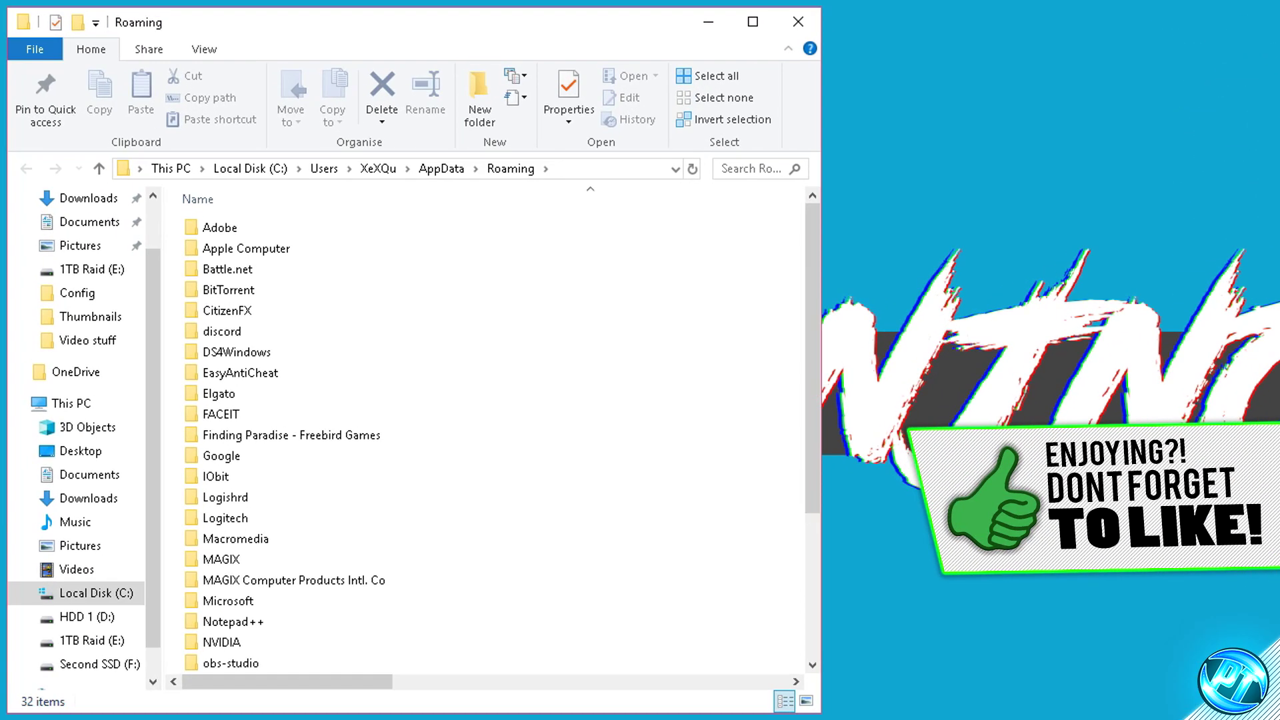
left_click(442, 168)
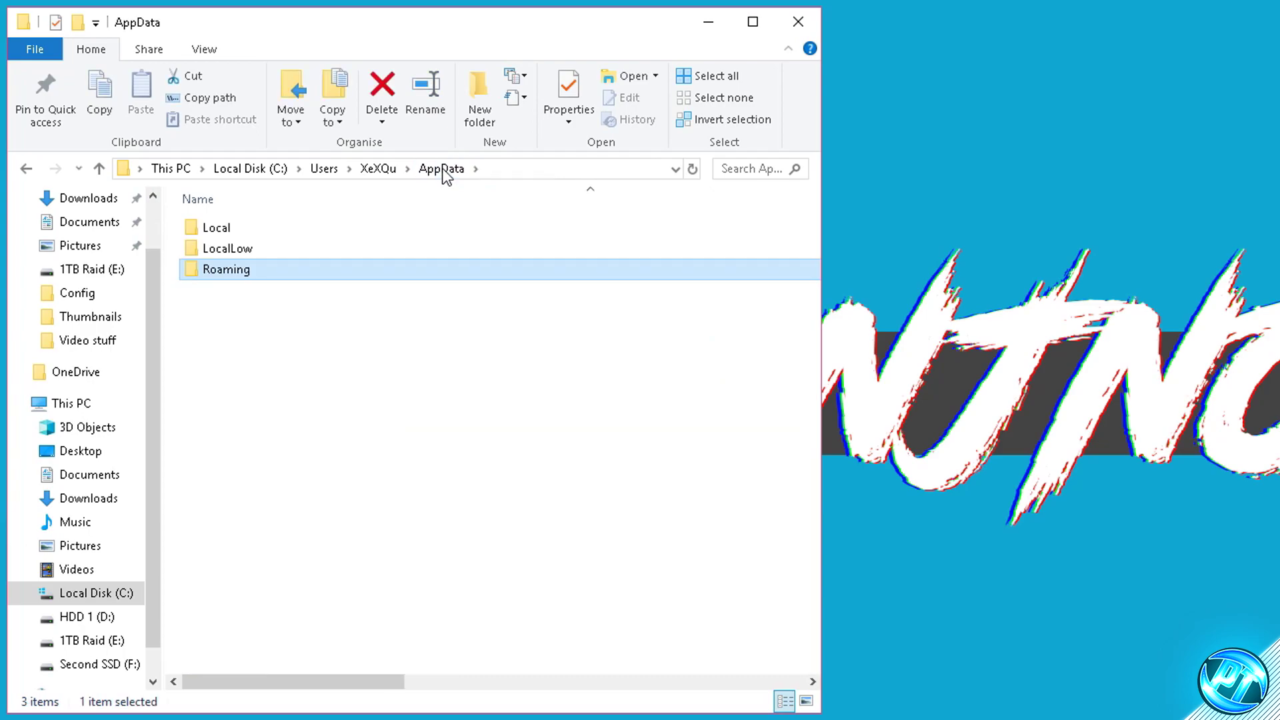
double_click(256, 228)
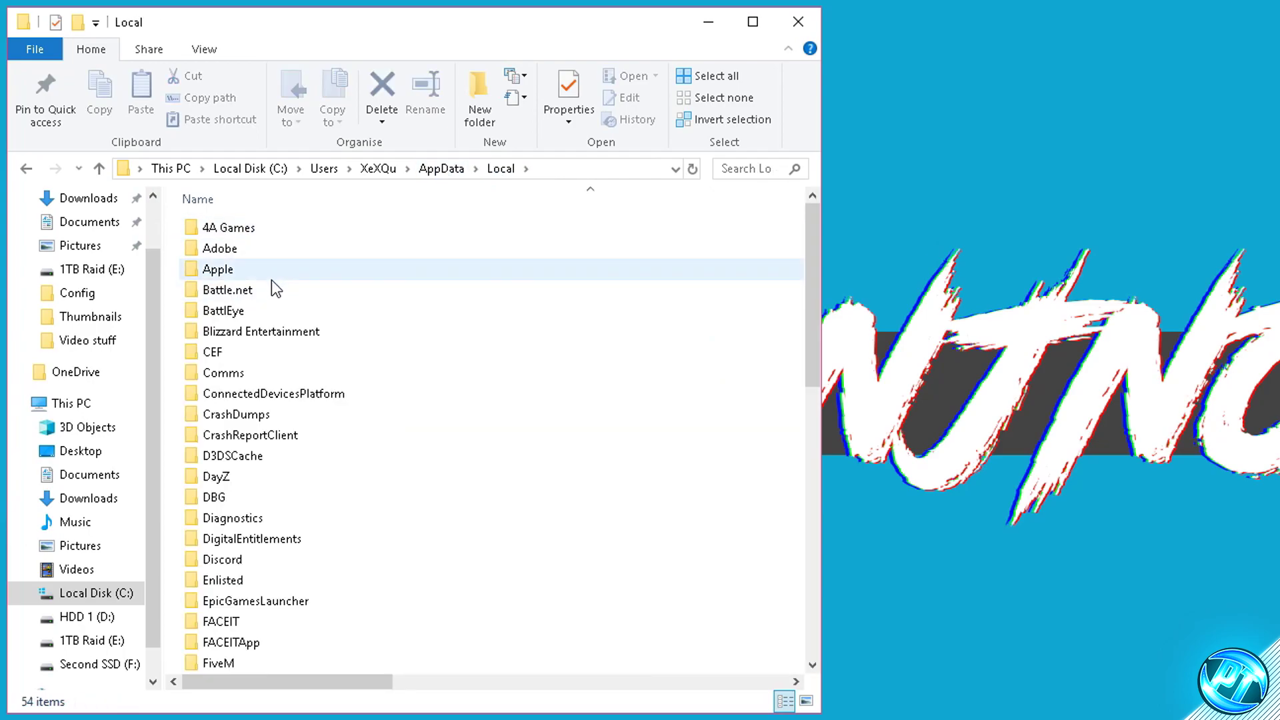
Open id Software, Quake Champions, client, config inside Local and select all the configuration files there.
scroll(270, 294, "down", 4)
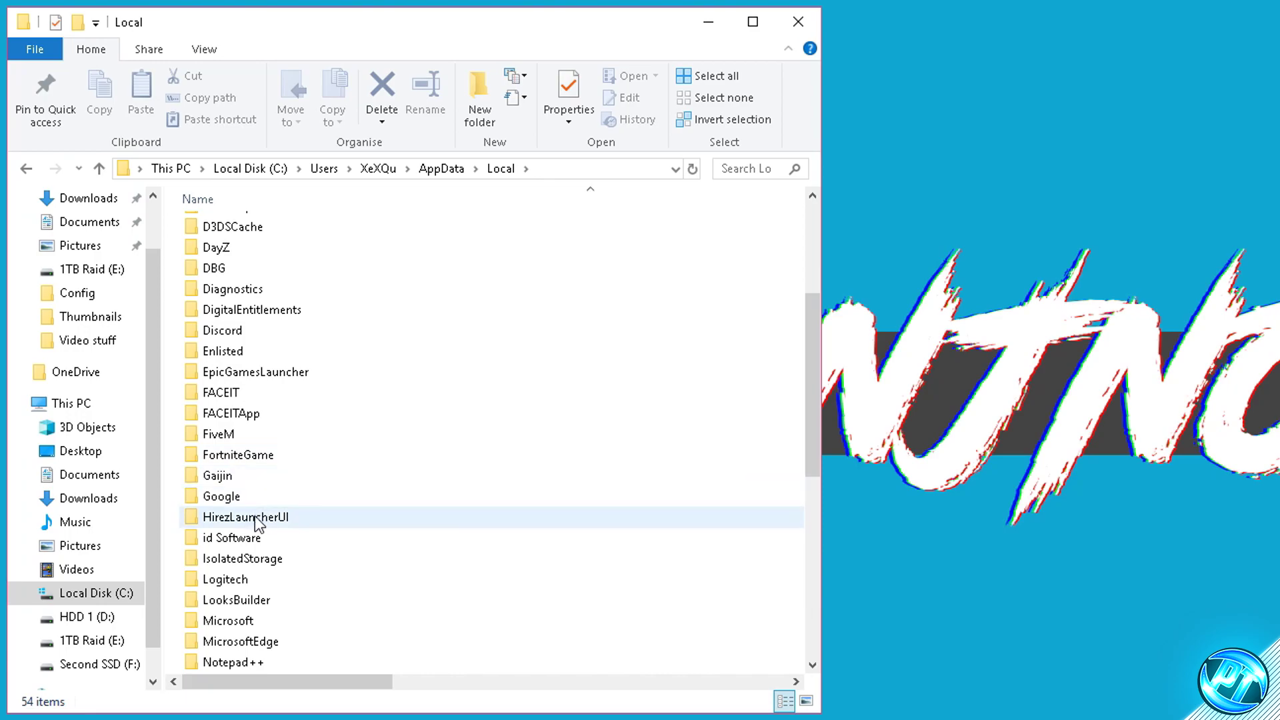
left_click(257, 537)
double_click(264, 541)
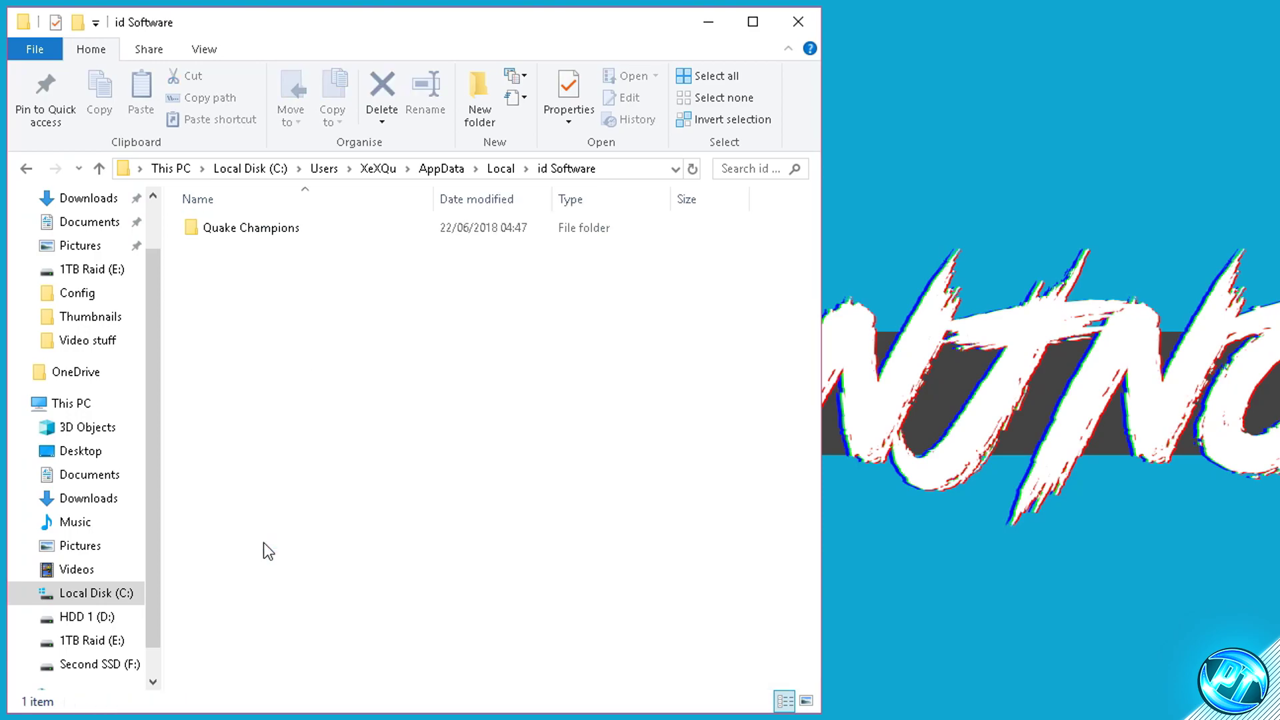
double_click(242, 230)
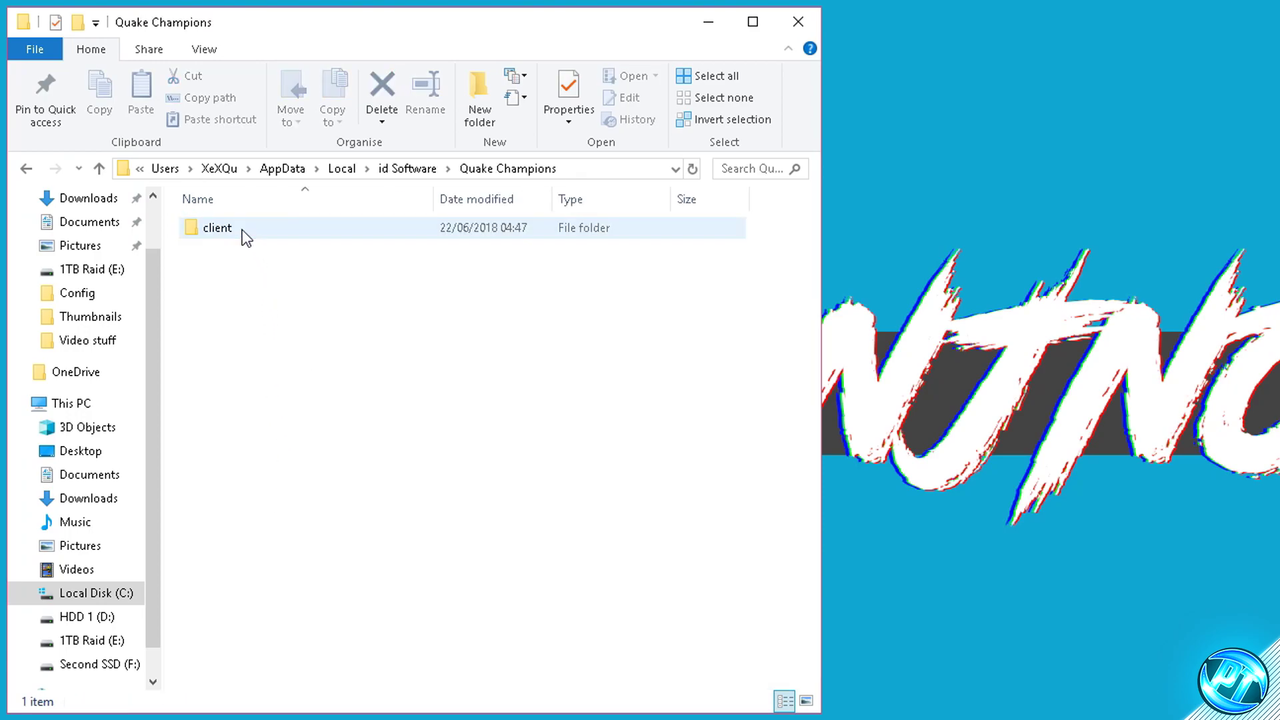
double_click(239, 230)
double_click(228, 230)
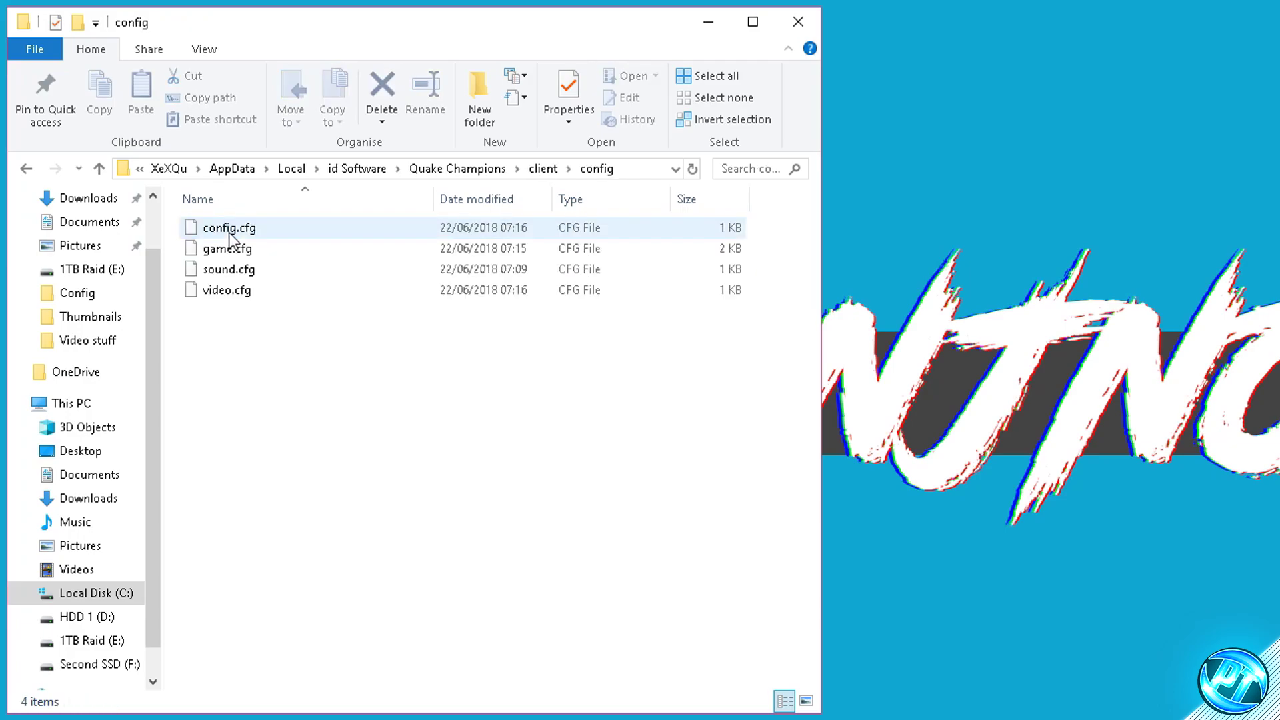
key("ctrl+a")
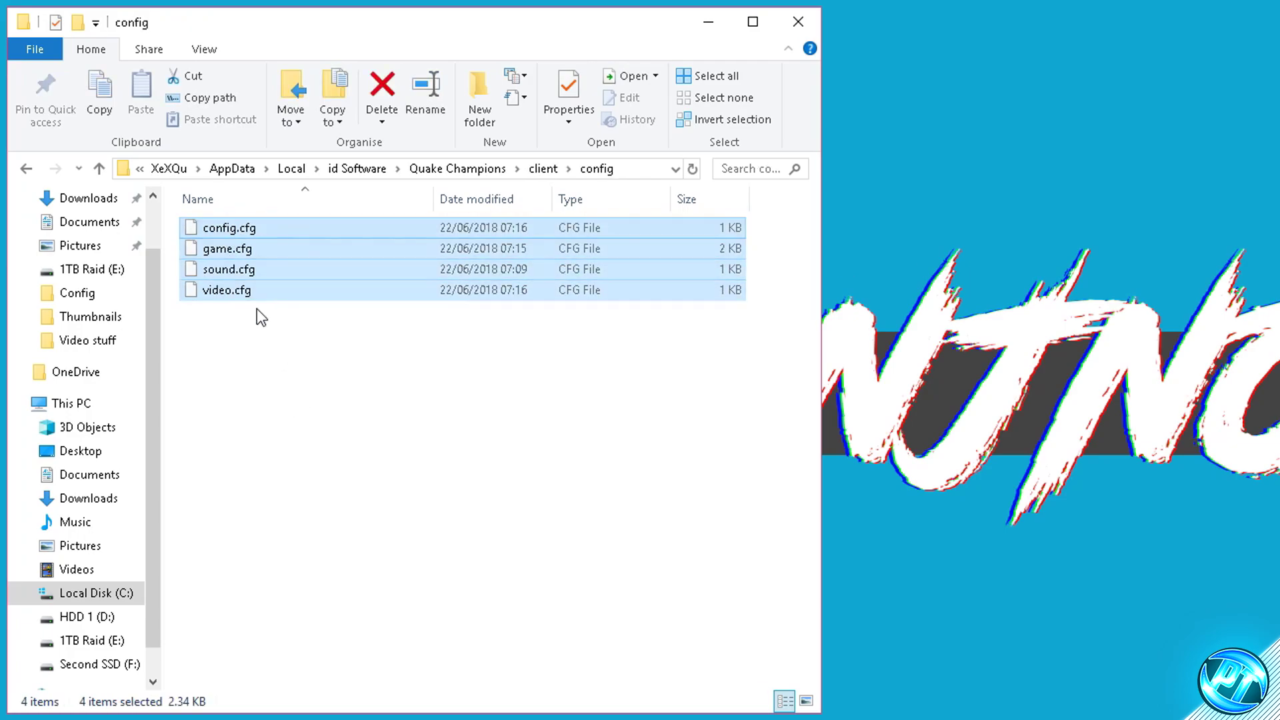
right_click(270, 250)
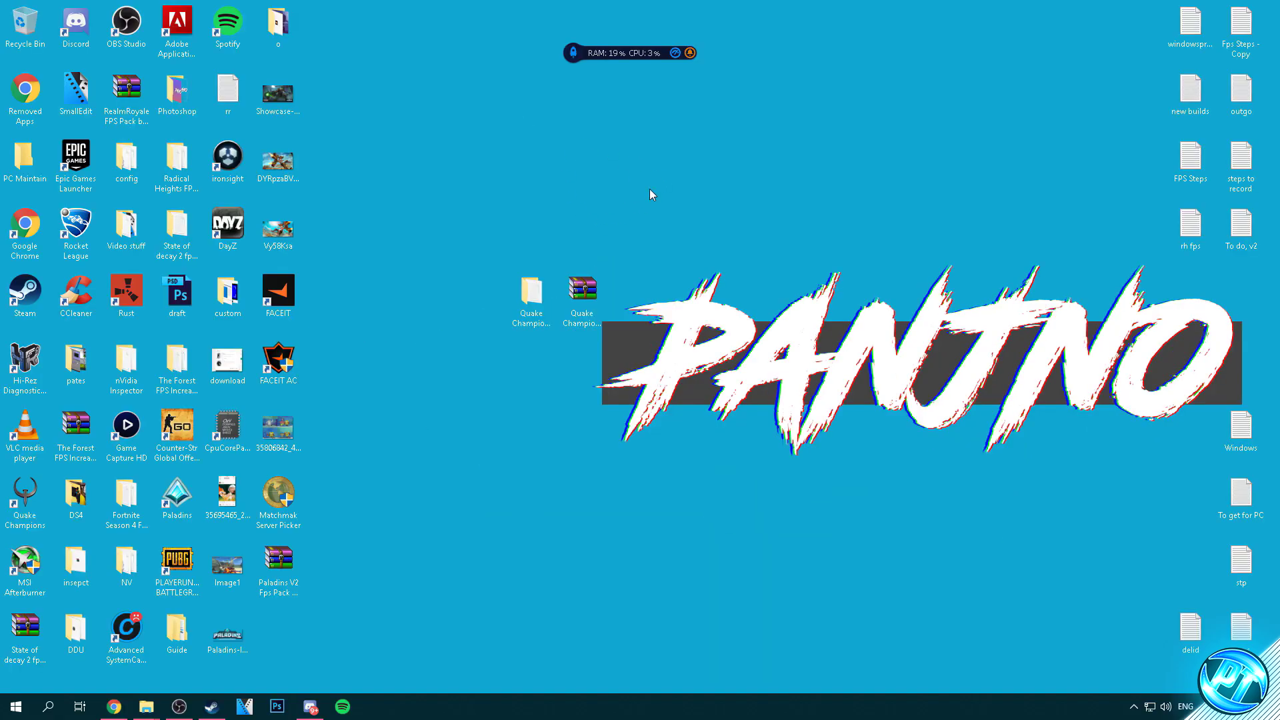
Launch Quake Champions from the Steam library and open its video settings.
left_click(212, 707)
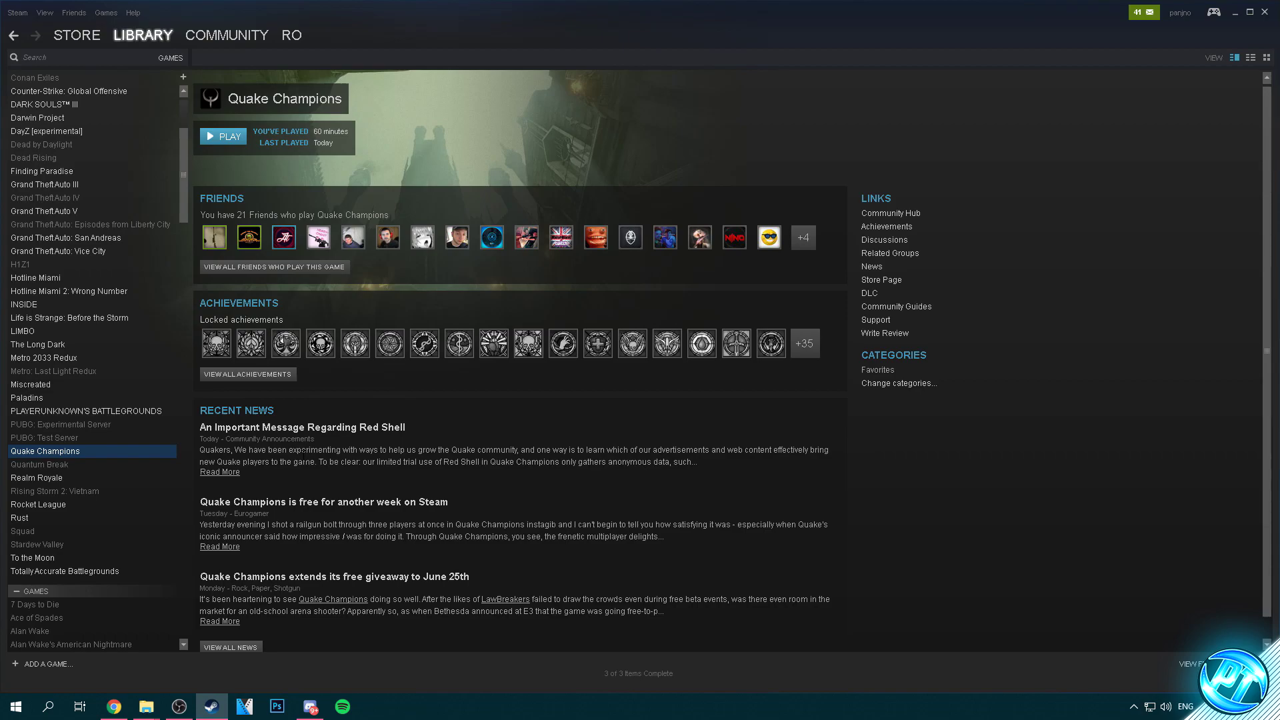
left_click(226, 136)
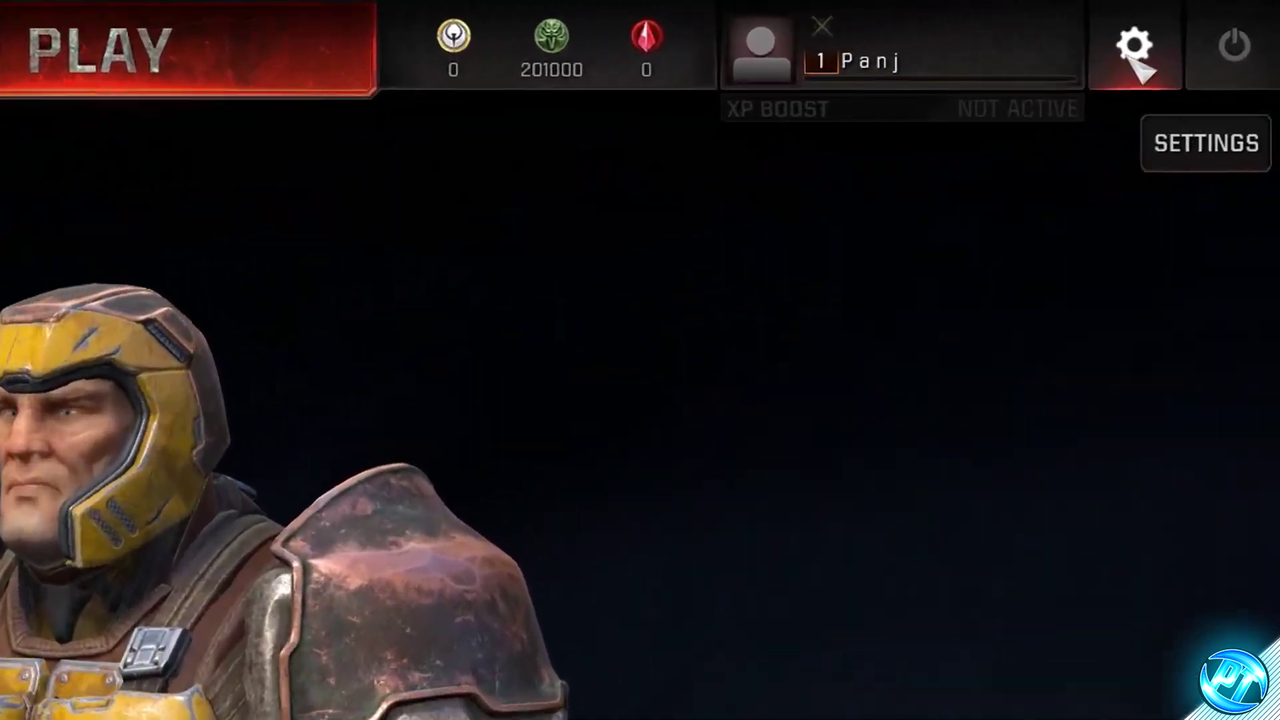
left_click(1200, 25)
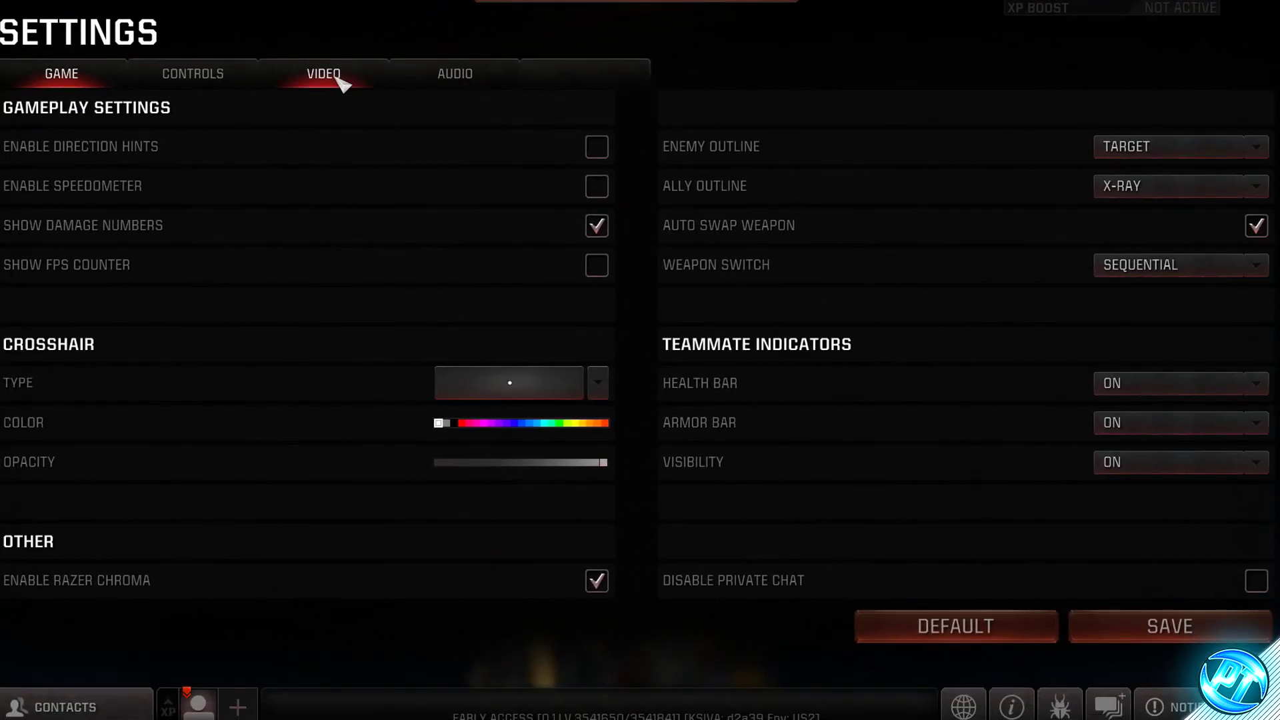
left_click(336, 83)
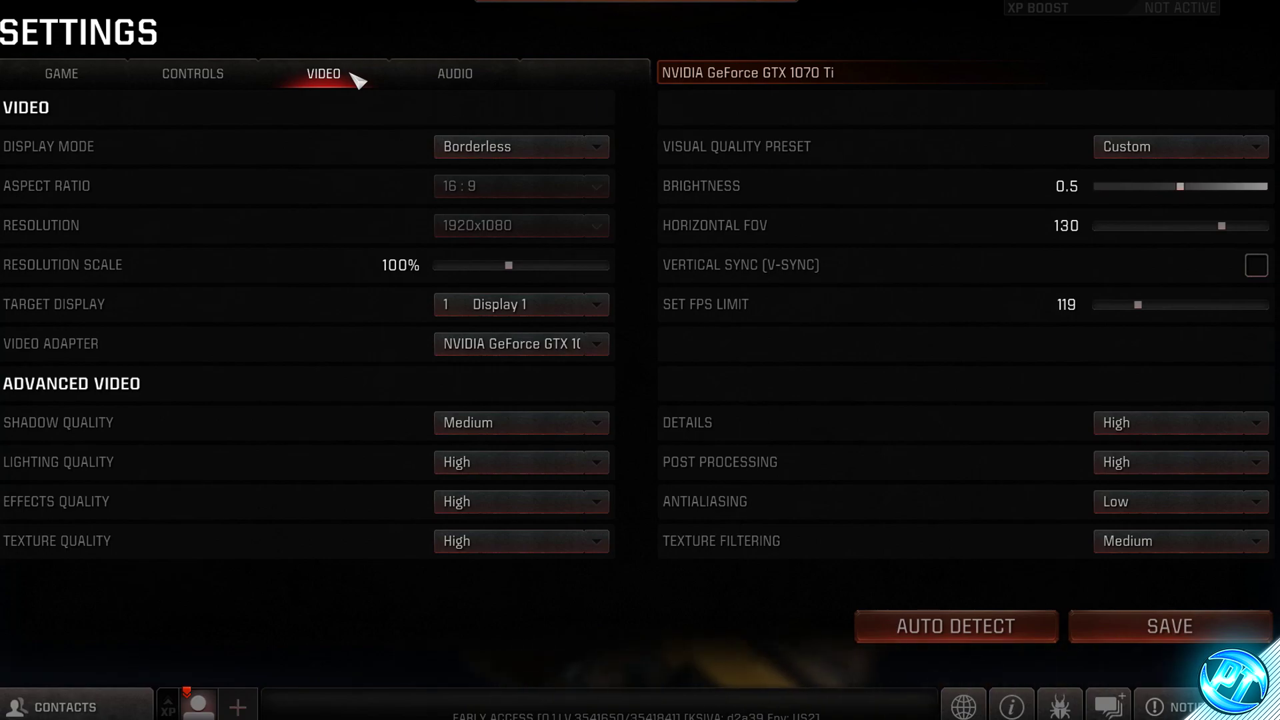
Try the Fullscreen display mode and switch back to Borderless.
left_click(466, 146)
left_click(497, 219)
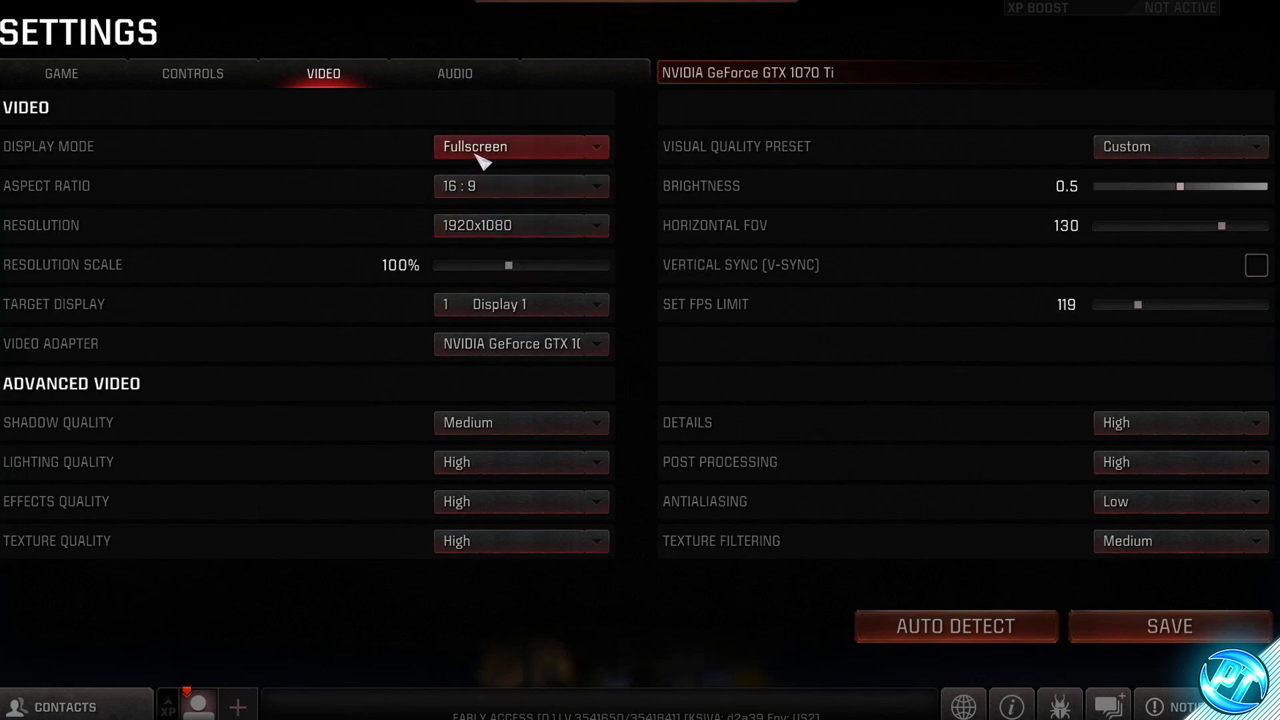
left_click(486, 150)
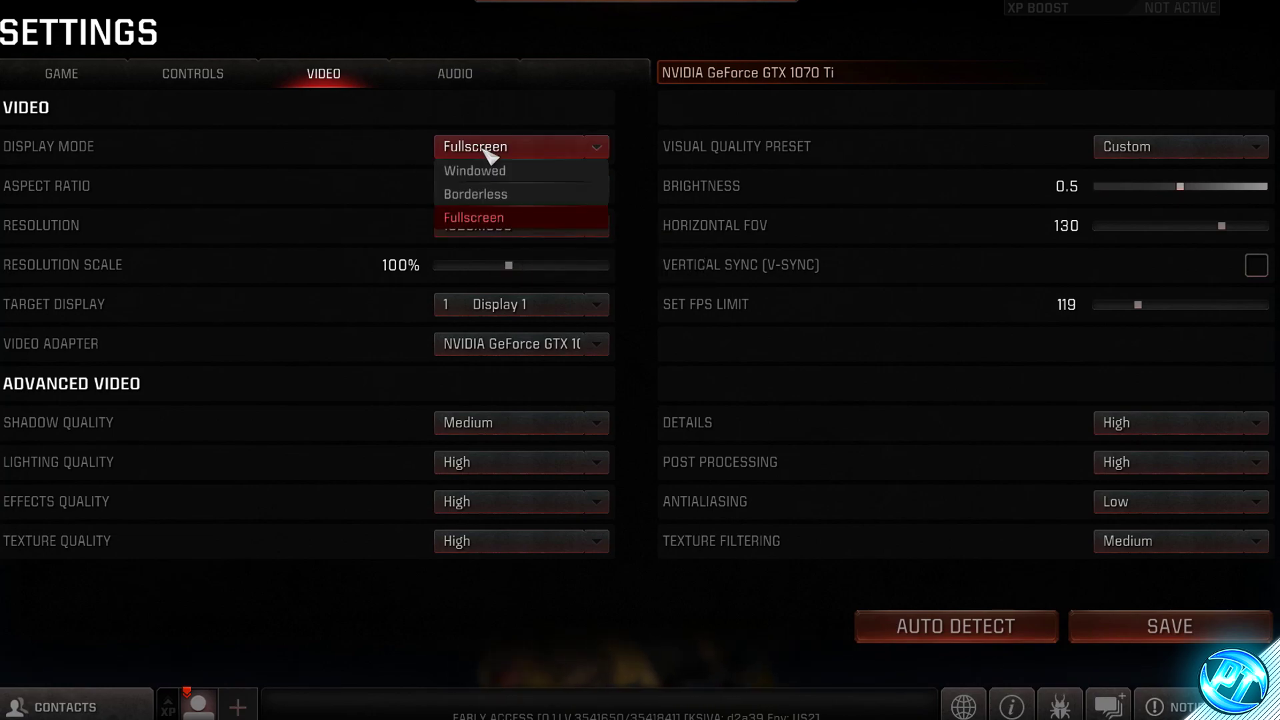
left_click(475, 193)
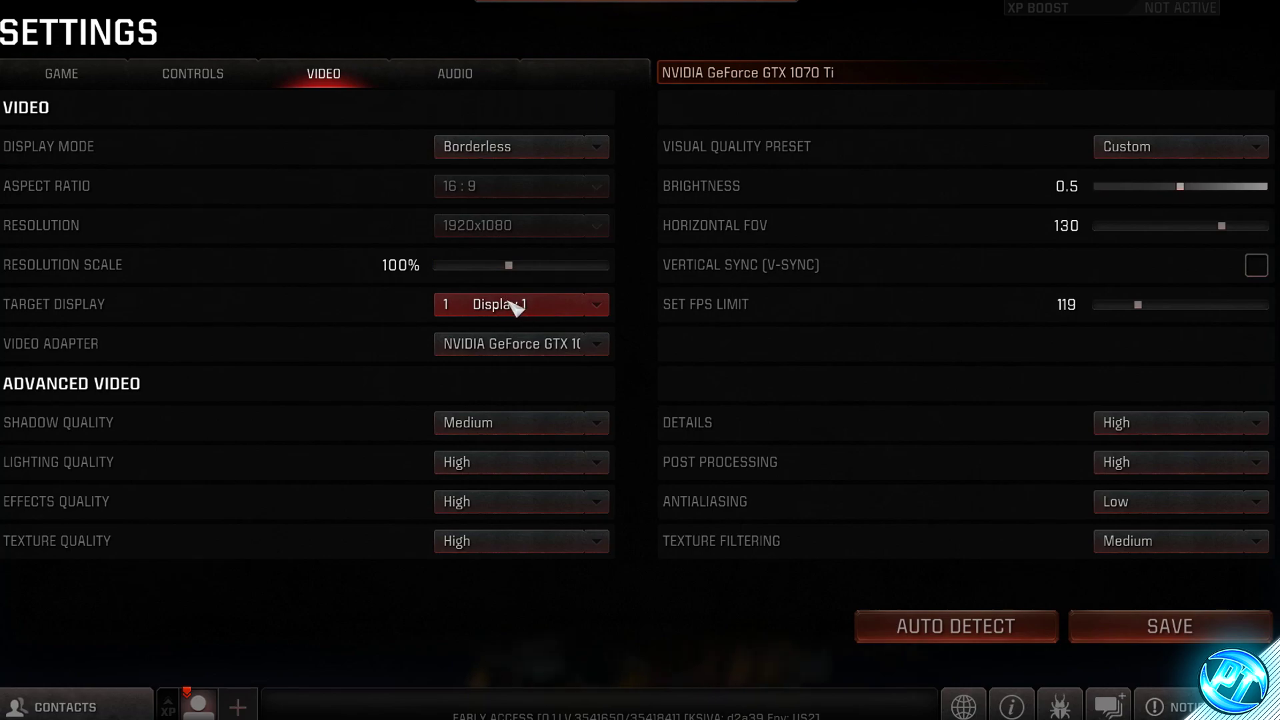
Choose the NVIDIA GeForce GTX 1070 Ti as the video adapter.
left_click(505, 343)
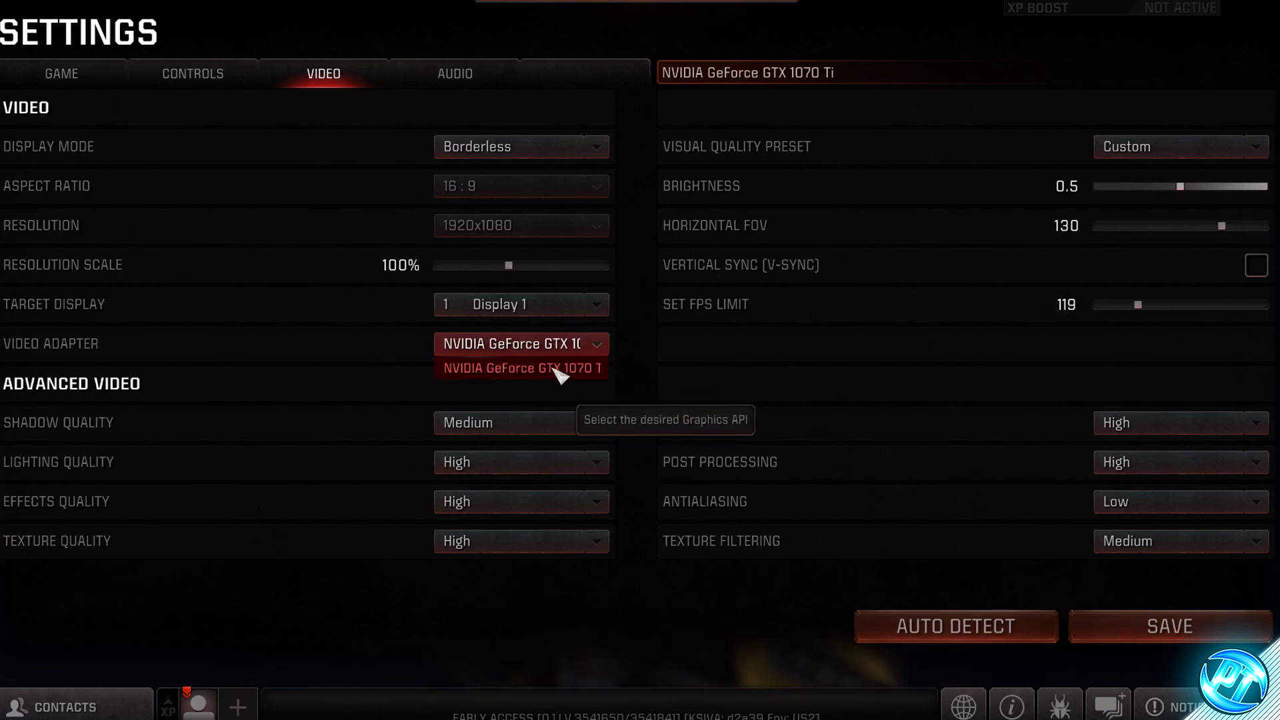
left_click(501, 371)
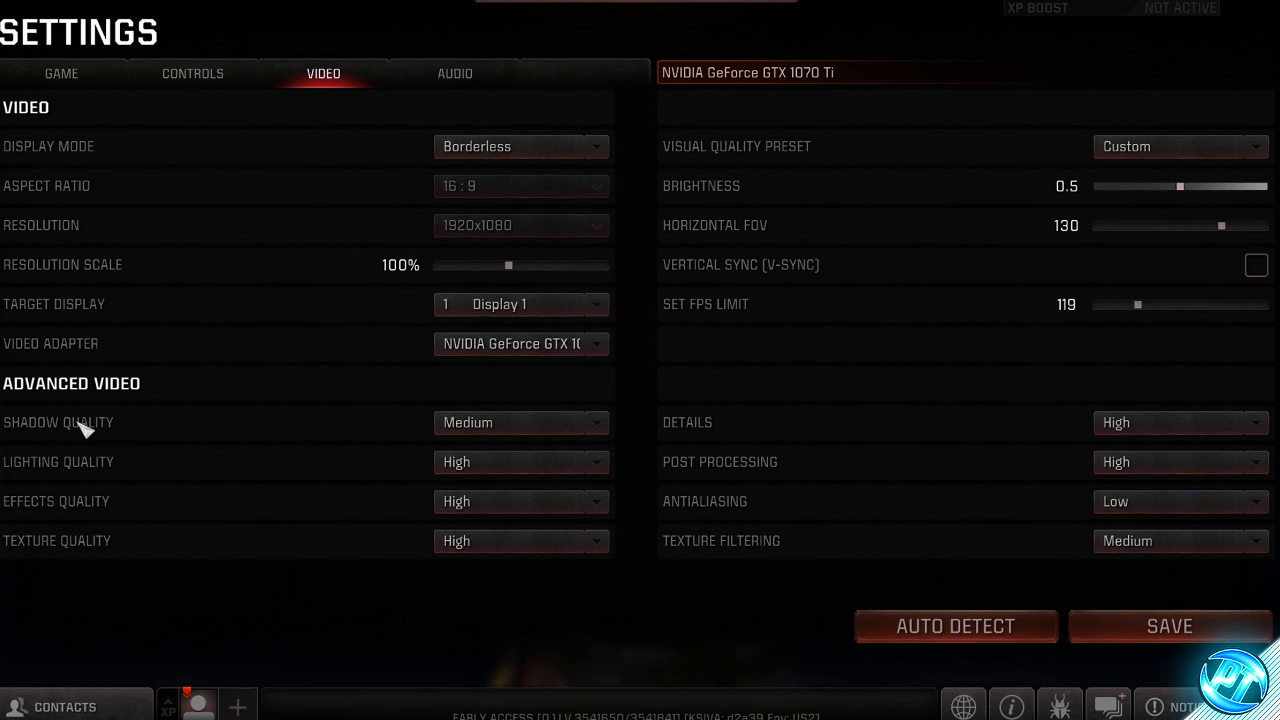
Set shadow, lighting, effects and texture quality all to Low in the advanced video settings.
left_click(444, 430)
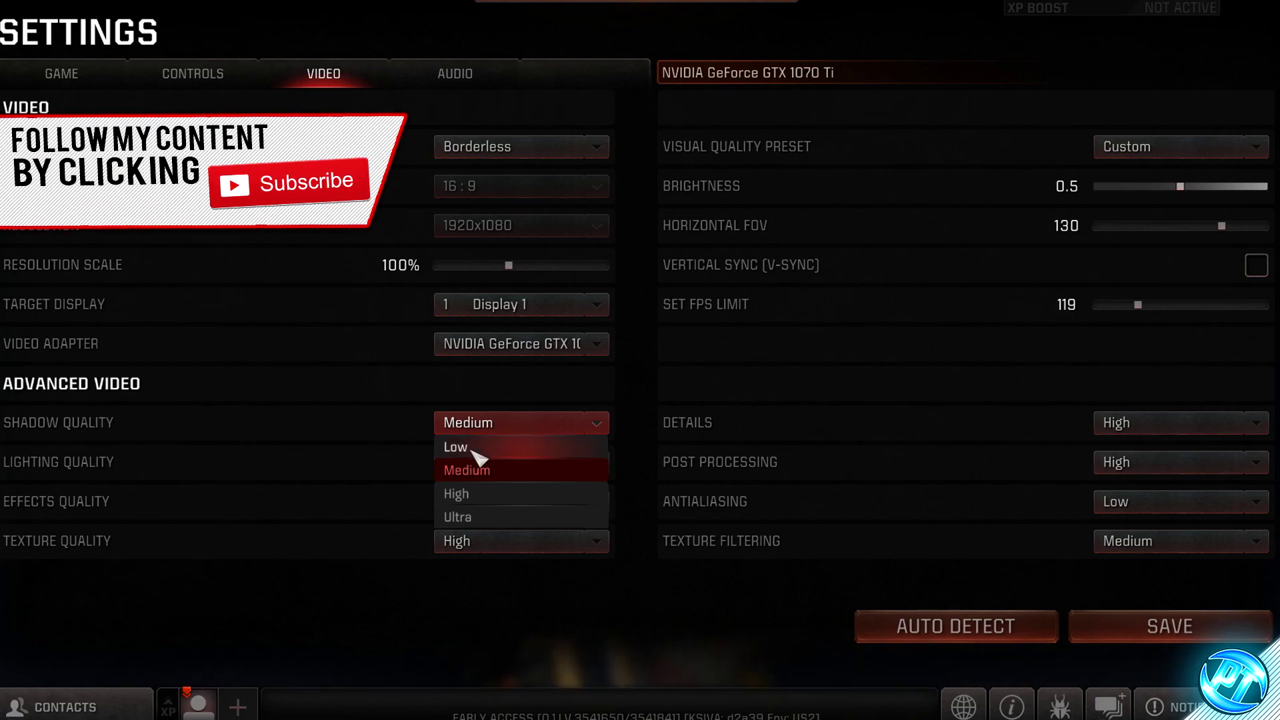
left_click(478, 450)
left_click(475, 460)
left_click(479, 486)
left_click(482, 505)
left_click(464, 527)
left_click(476, 541)
left_click(477, 564)
left_click(476, 541)
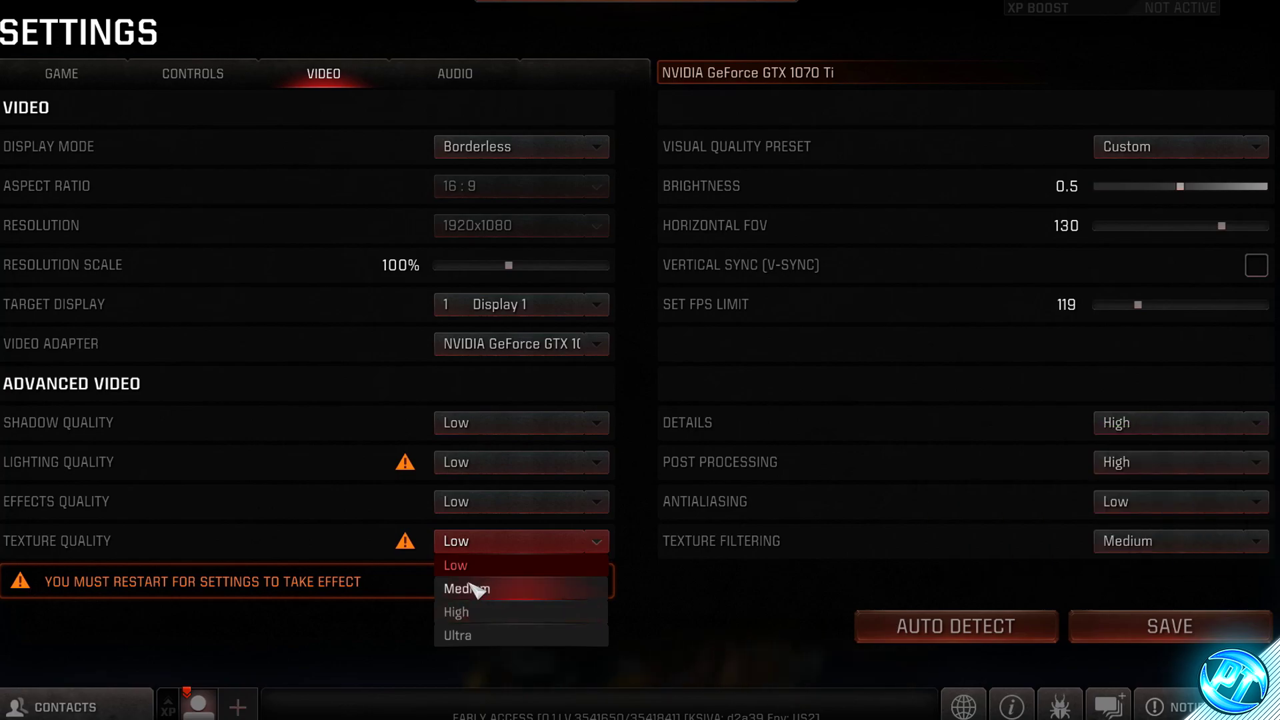
left_click(469, 567)
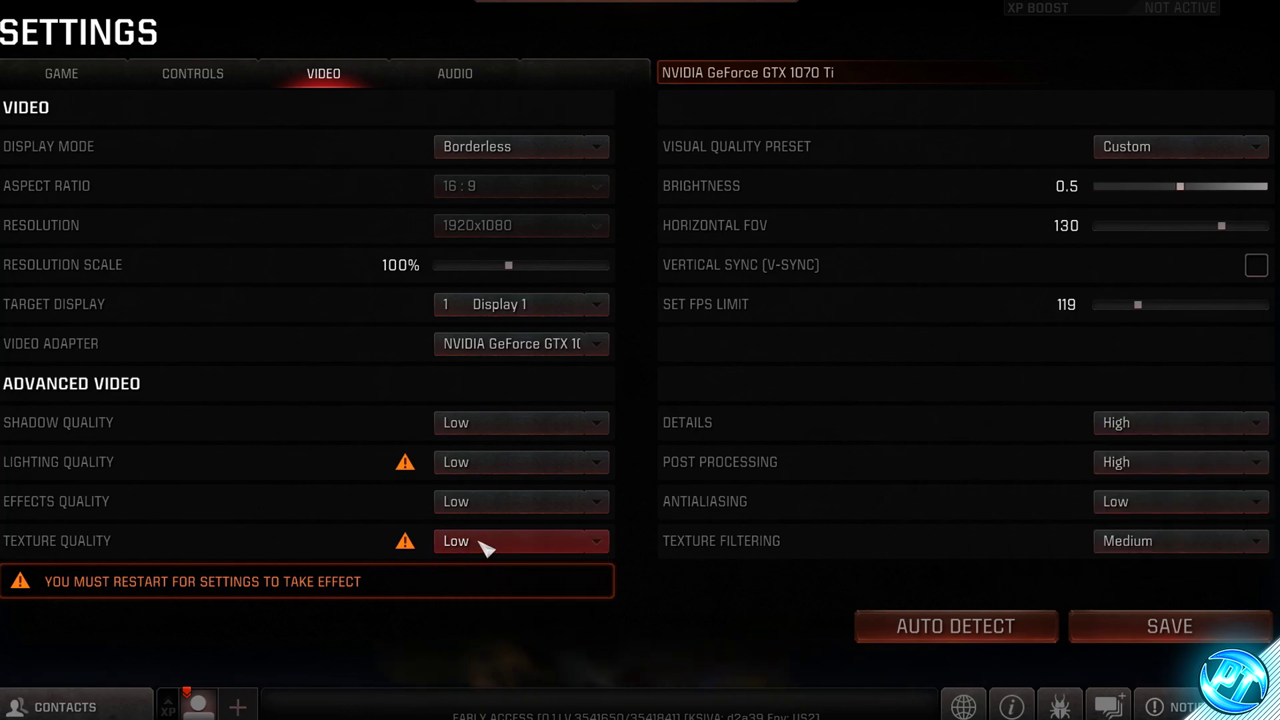
Set details, post processing, antialiasing and texture filtering to Low.
left_click(1125, 427)
left_click(1121, 449)
left_click(1121, 465)
left_click(1120, 490)
left_click(1120, 497)
left_click(1125, 527)
left_click(1123, 550)
left_click(1126, 564)
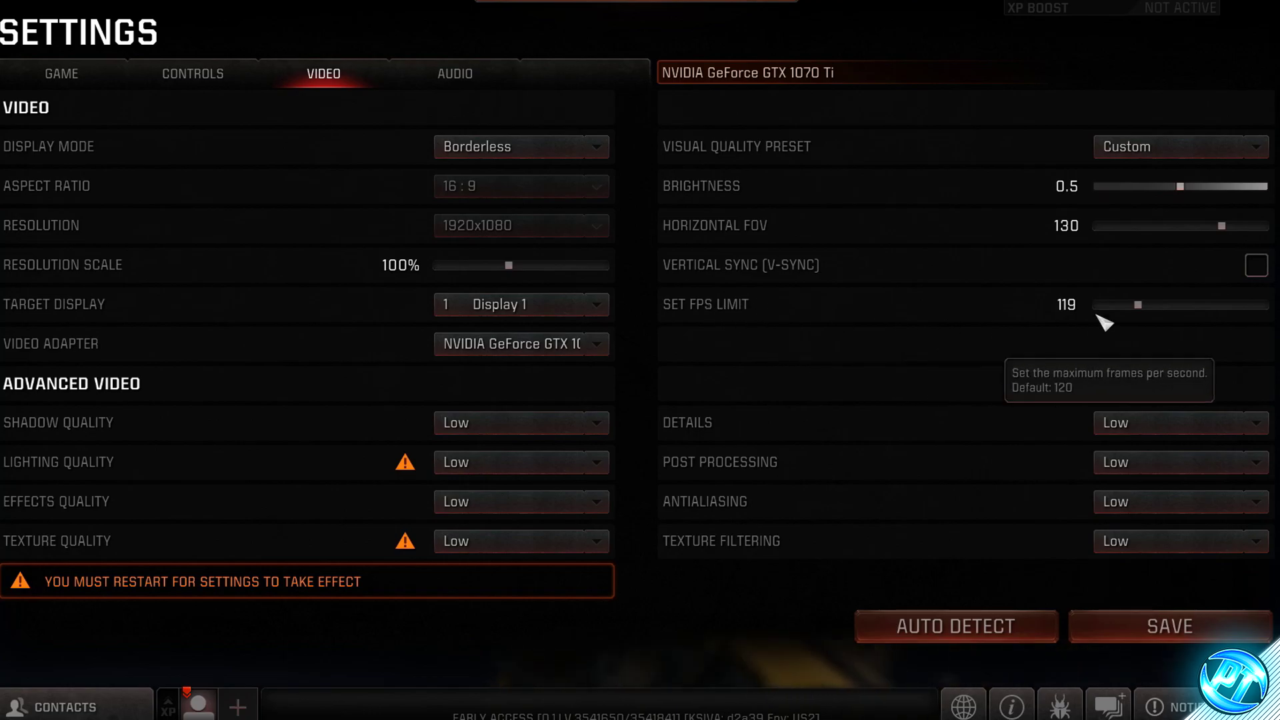
Raise the FPS limit to unlimited (∞) and set the resolution scale to 80%.
left_click_drag(1142, 306, 1267, 306)
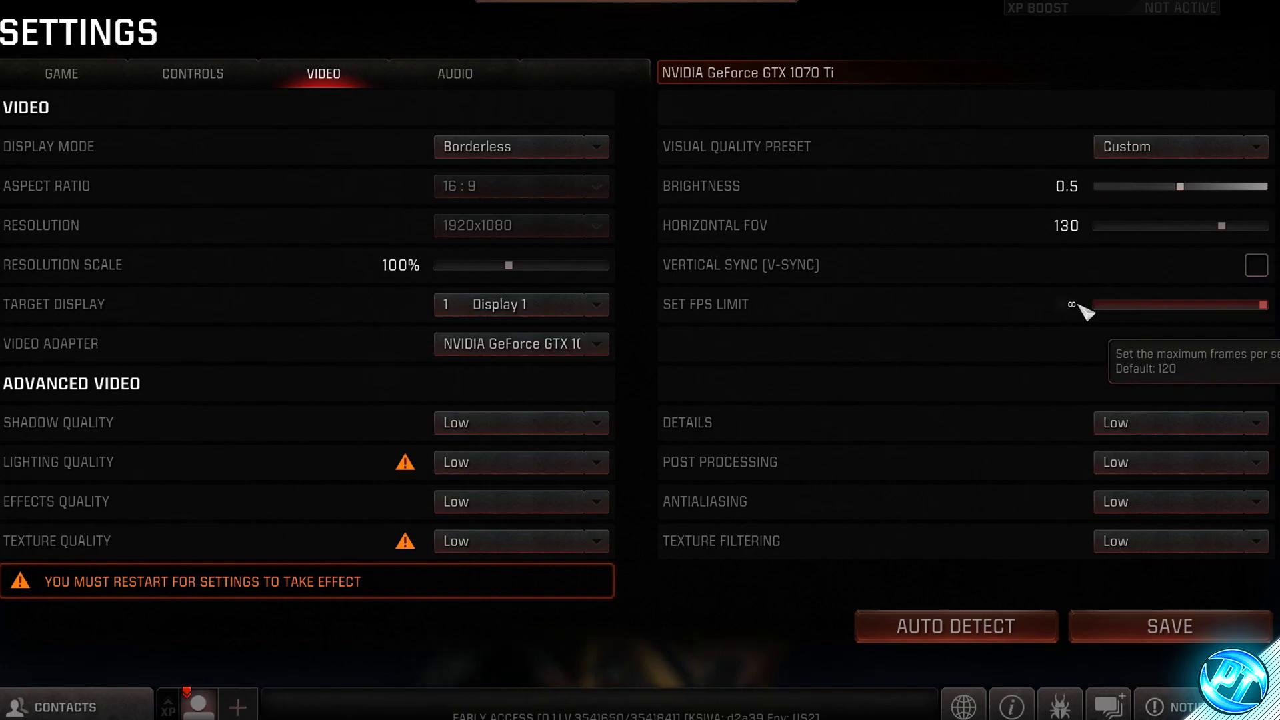
left_click_drag(1107, 306, 1072, 303)
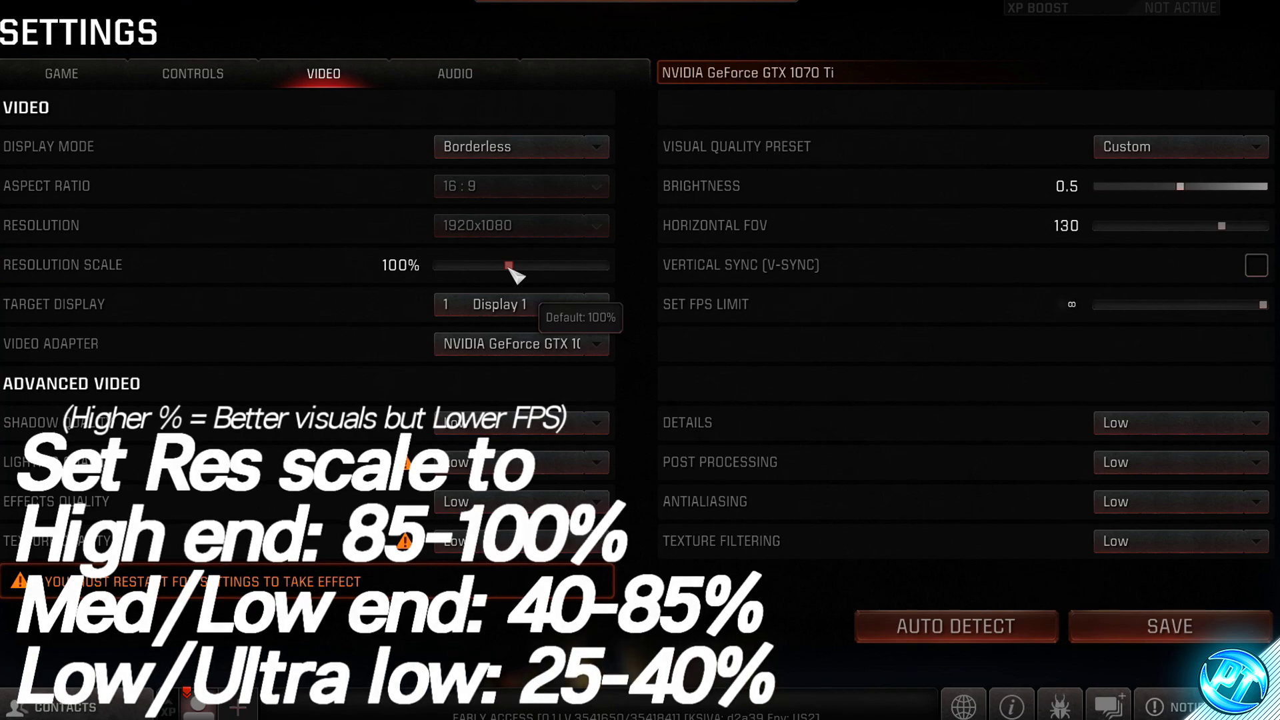
left_click_drag(510, 266, 491, 267)
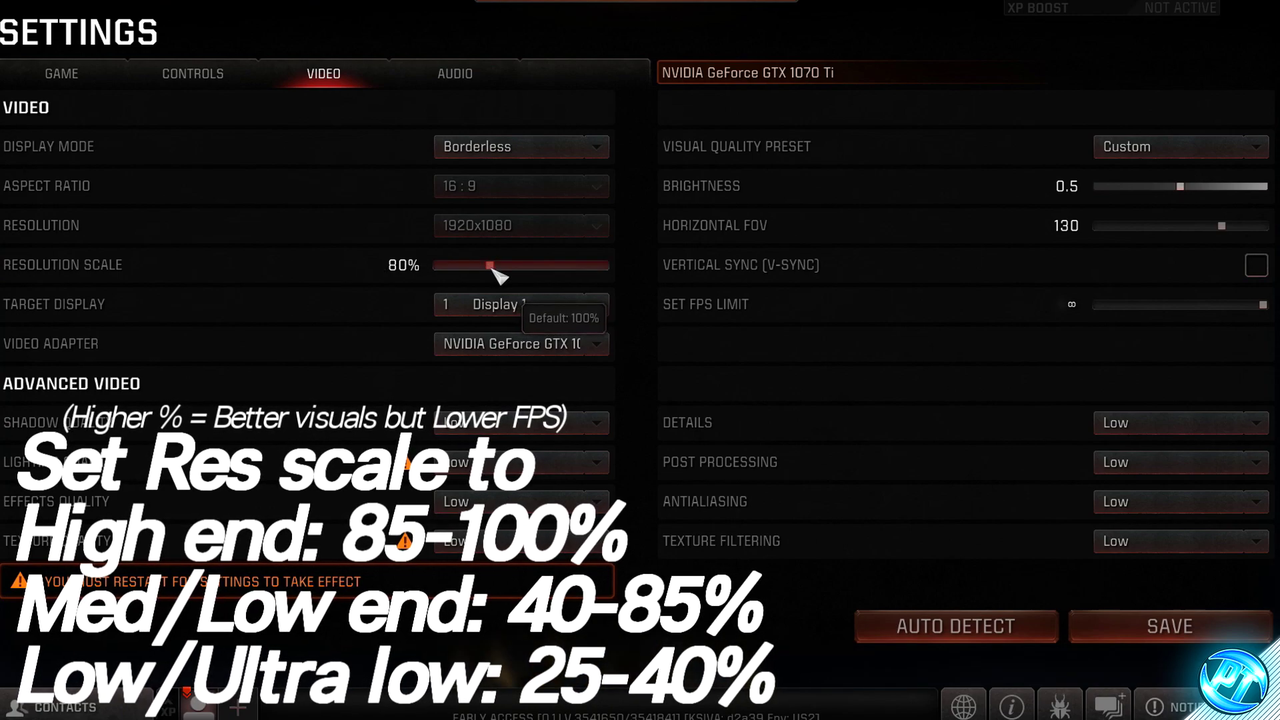
Try lower resolution scale values and set the resolution scale to 90%.
left_click_drag(494, 270, 452, 267)
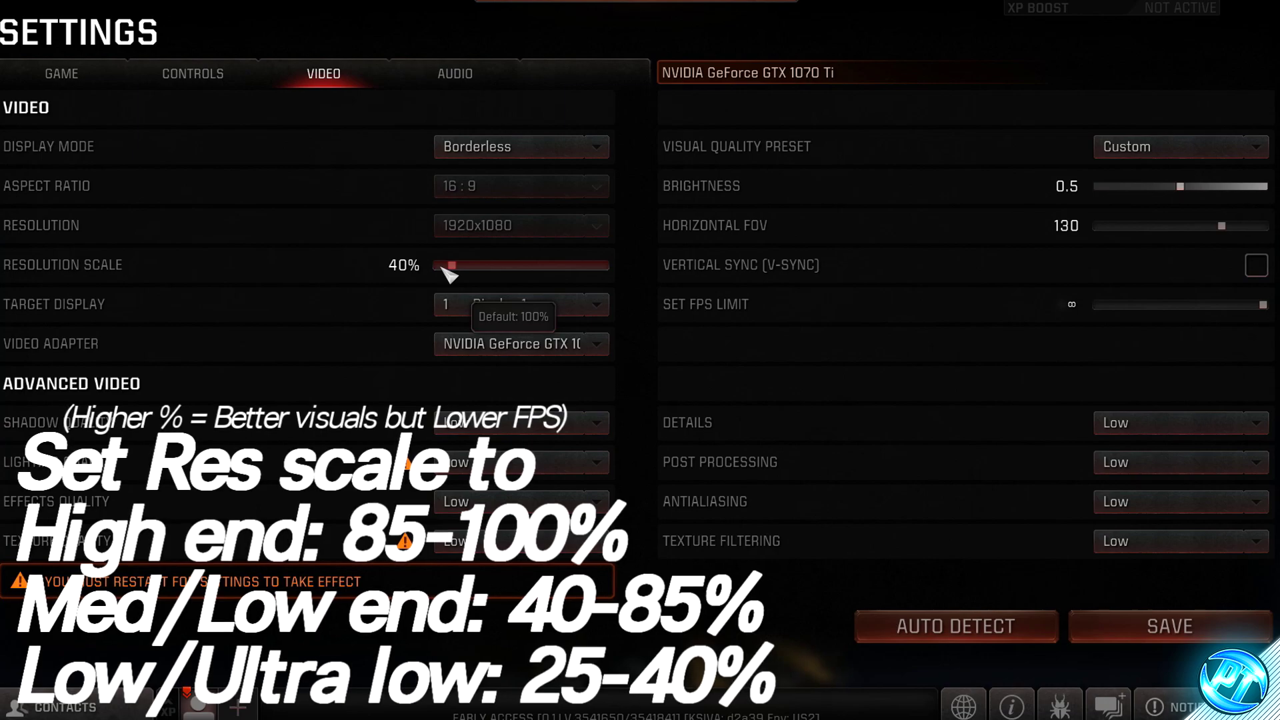
left_click_drag(453, 267, 475, 267)
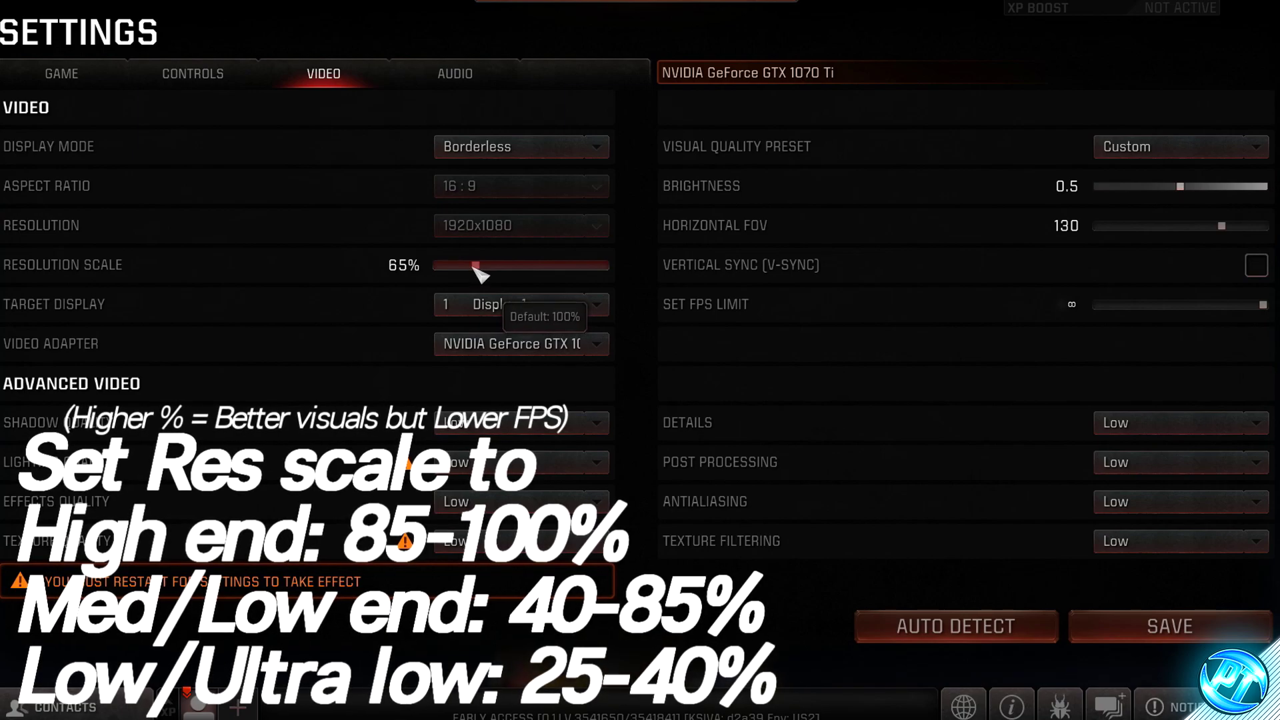
left_click_drag(478, 267, 492, 266)
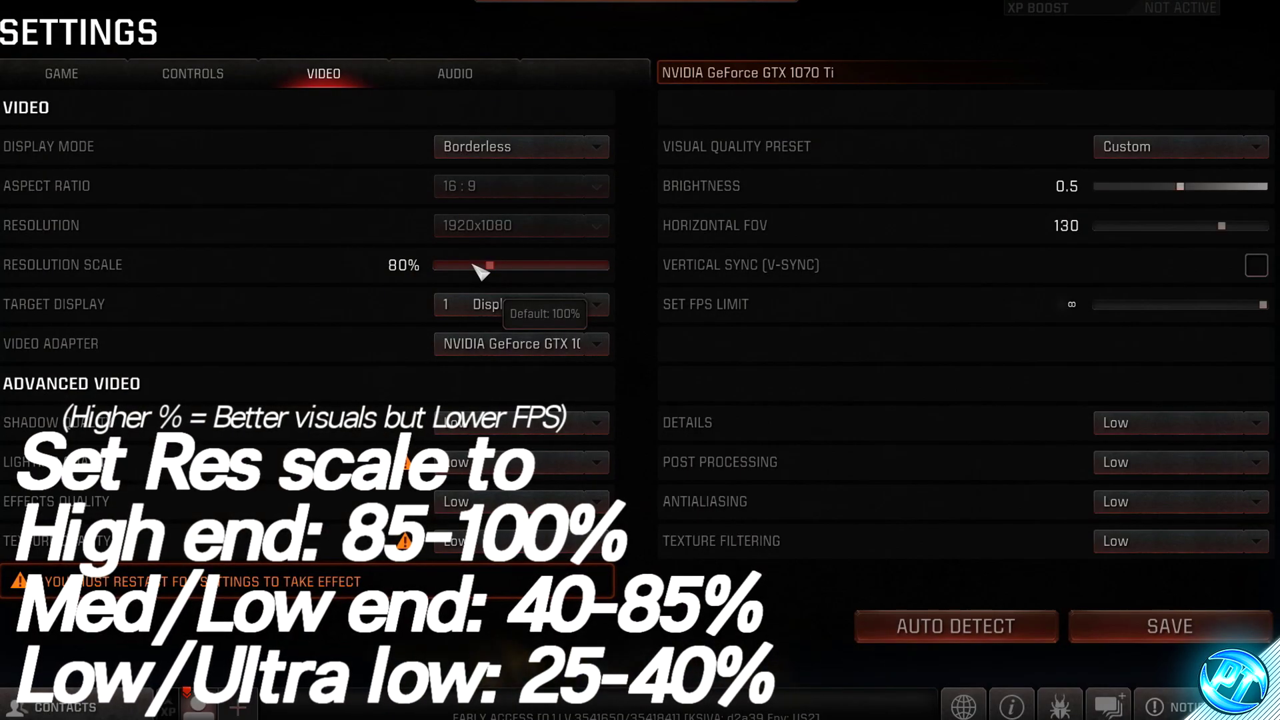
left_click_drag(492, 265, 499, 266)
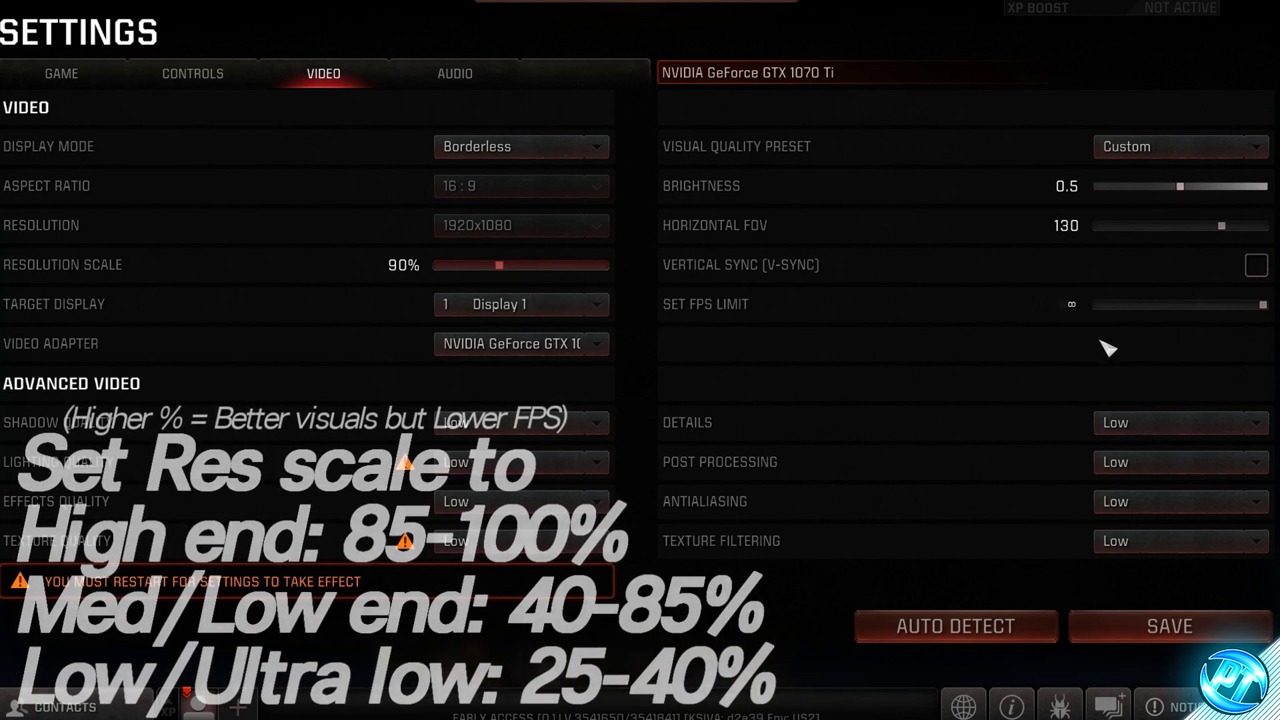
Save the changed video settings and quit the game.
left_click(1159, 627)
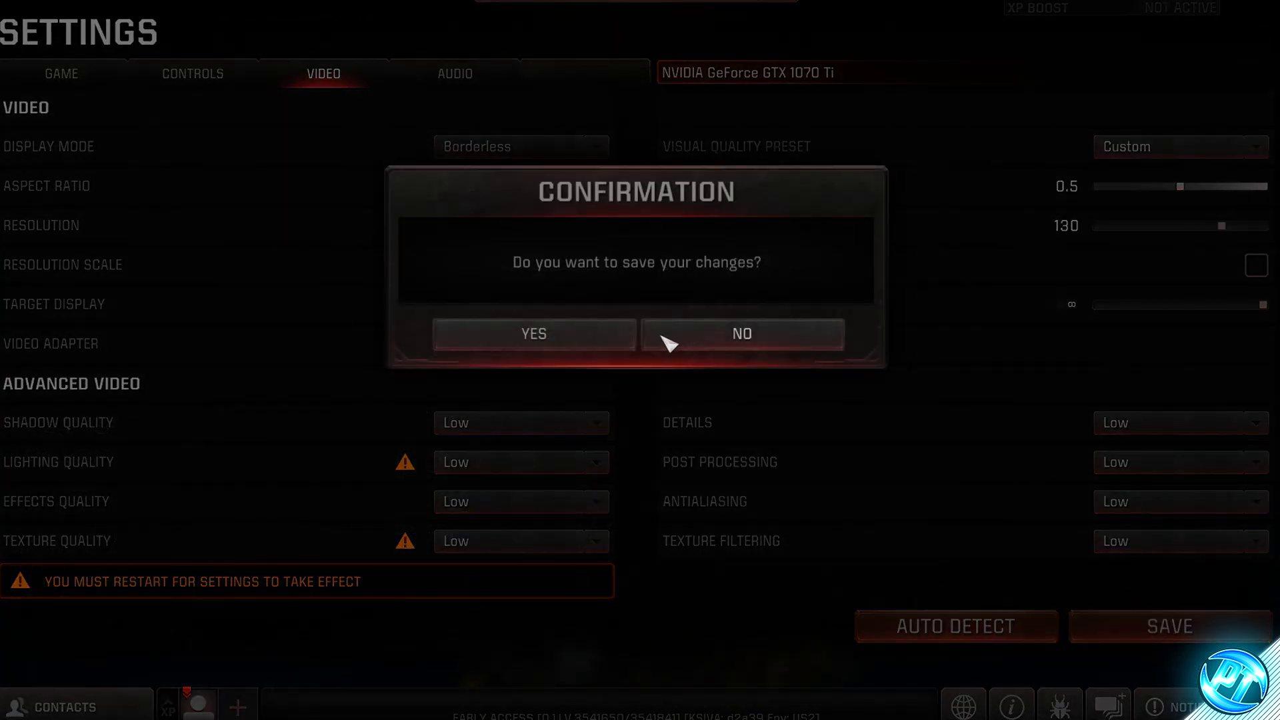
left_click(574, 334)
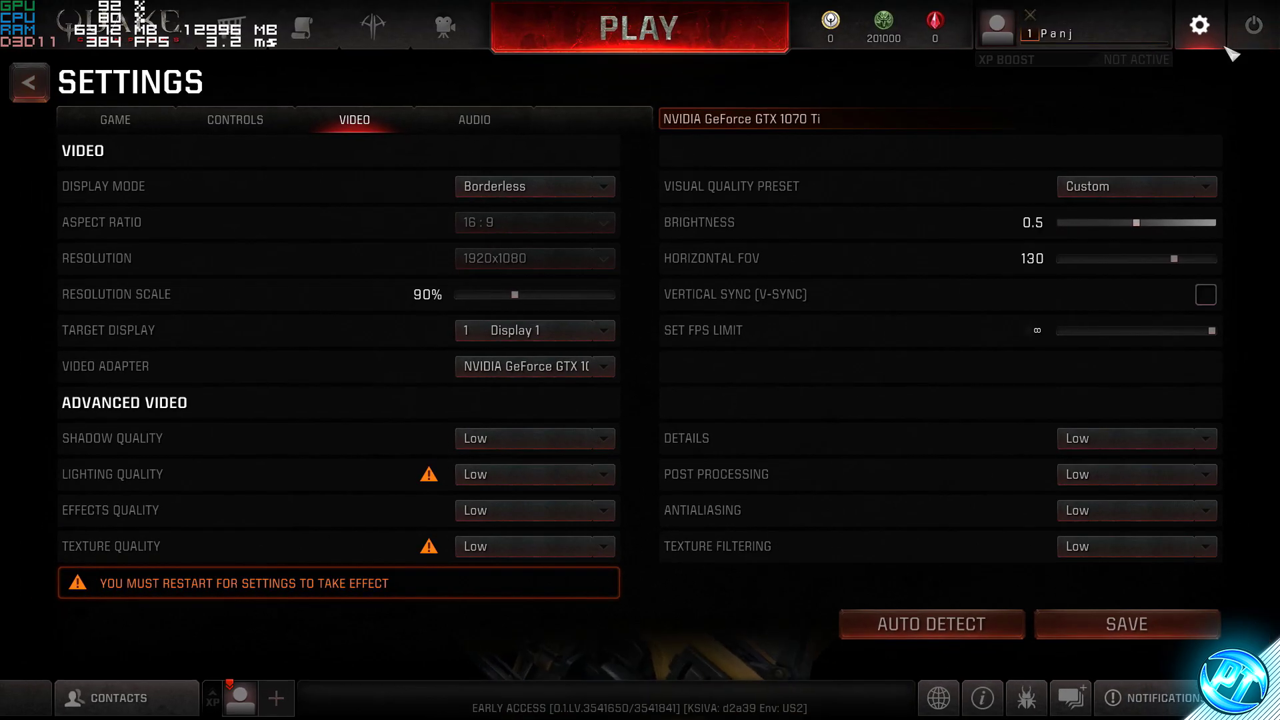
left_click(1254, 26)
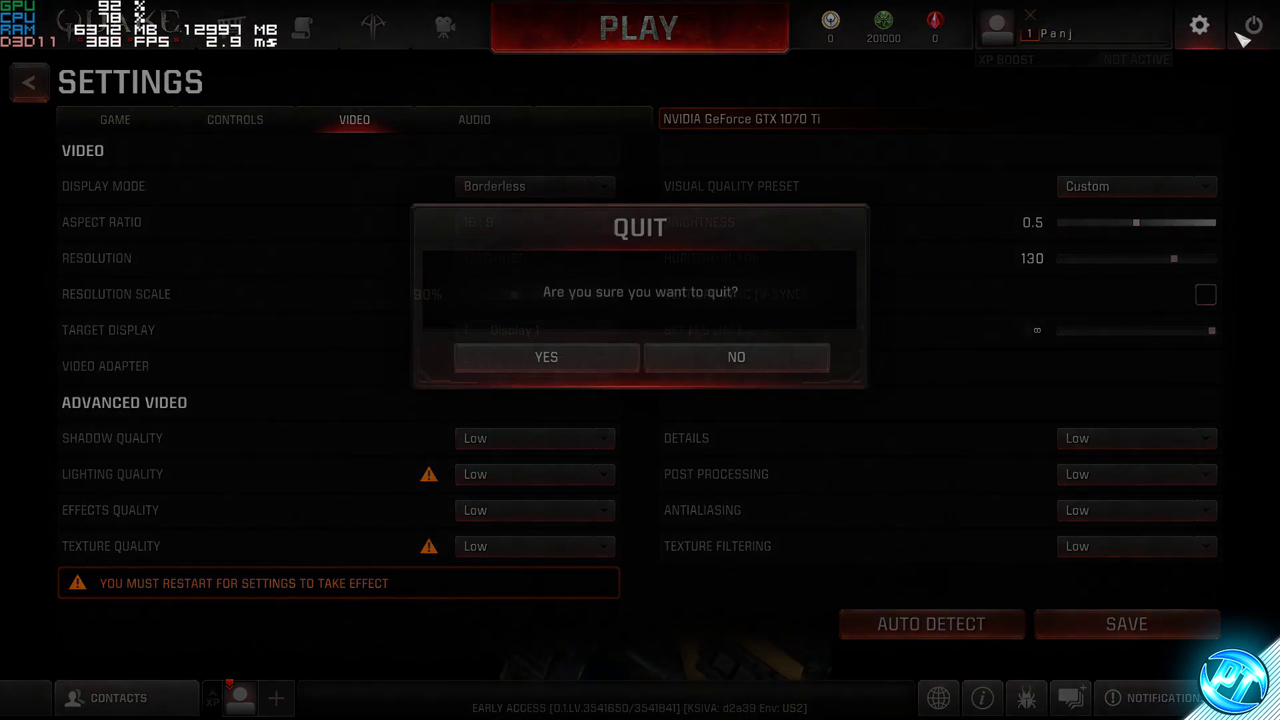
left_click(564, 362)
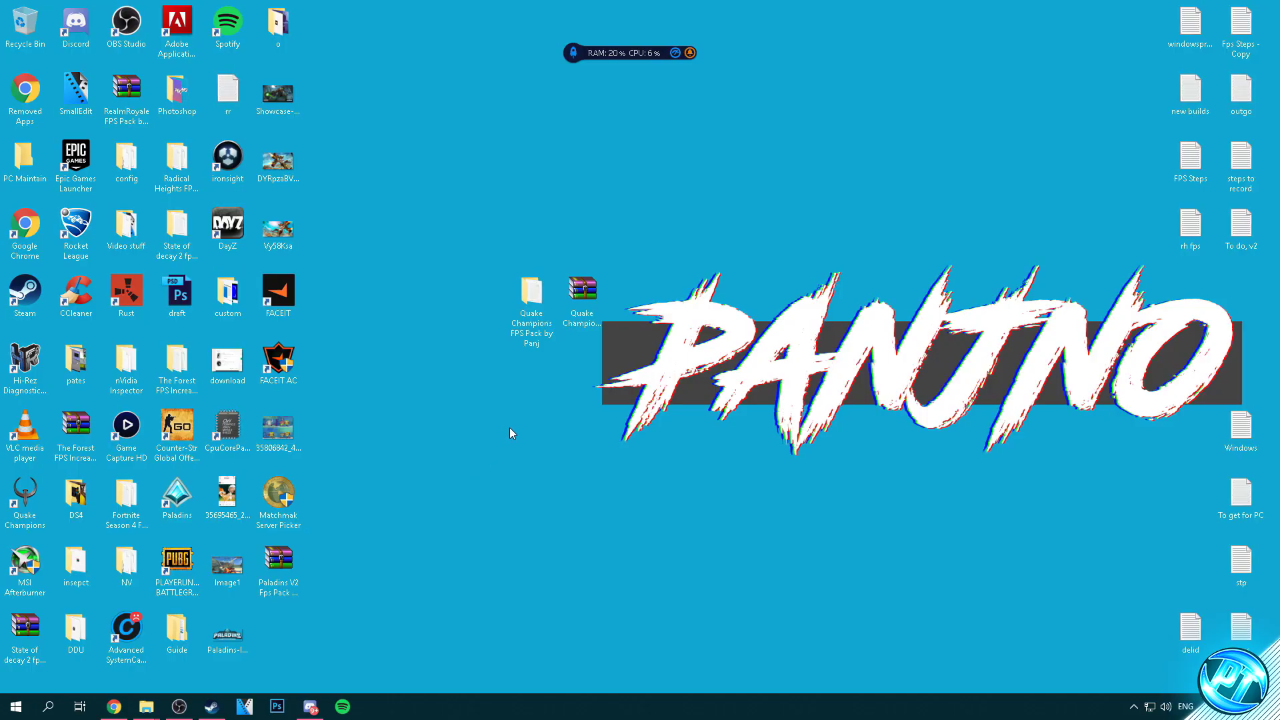
Switch to Steam, open the properties of Quake Champions and disable the Steam Overlay while in-game.
left_click(213, 706)
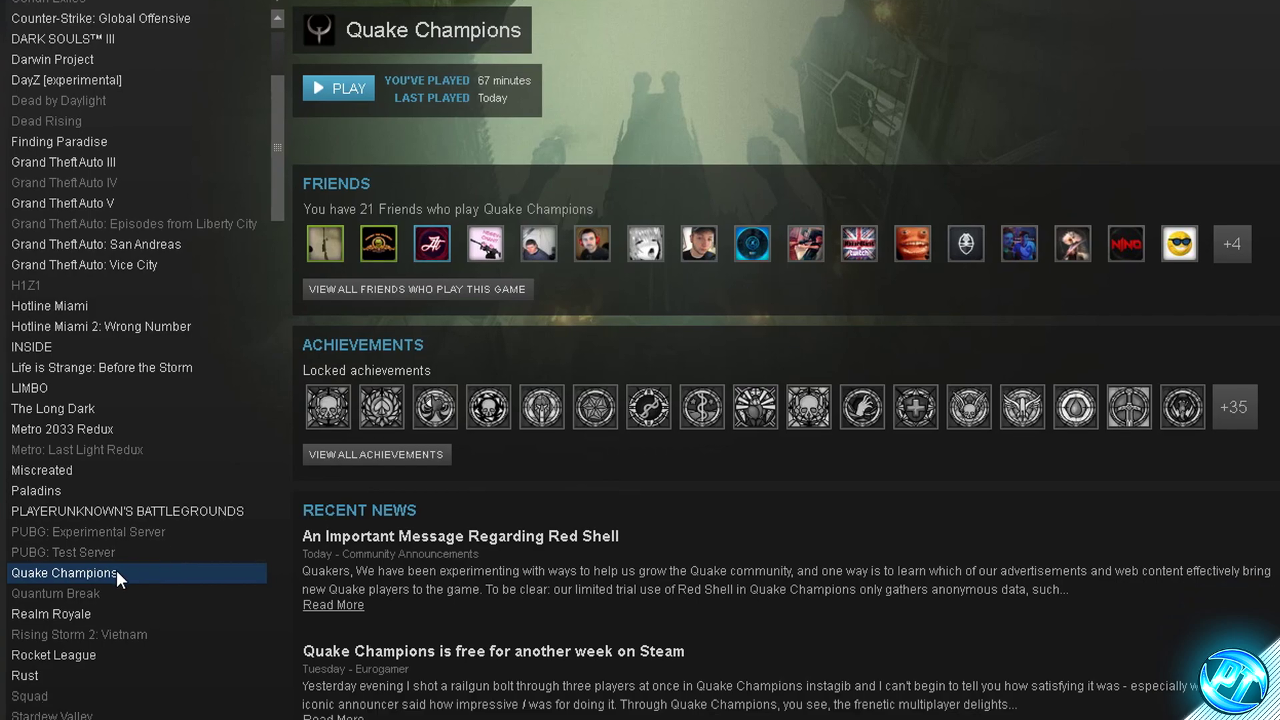
right_click(116, 597)
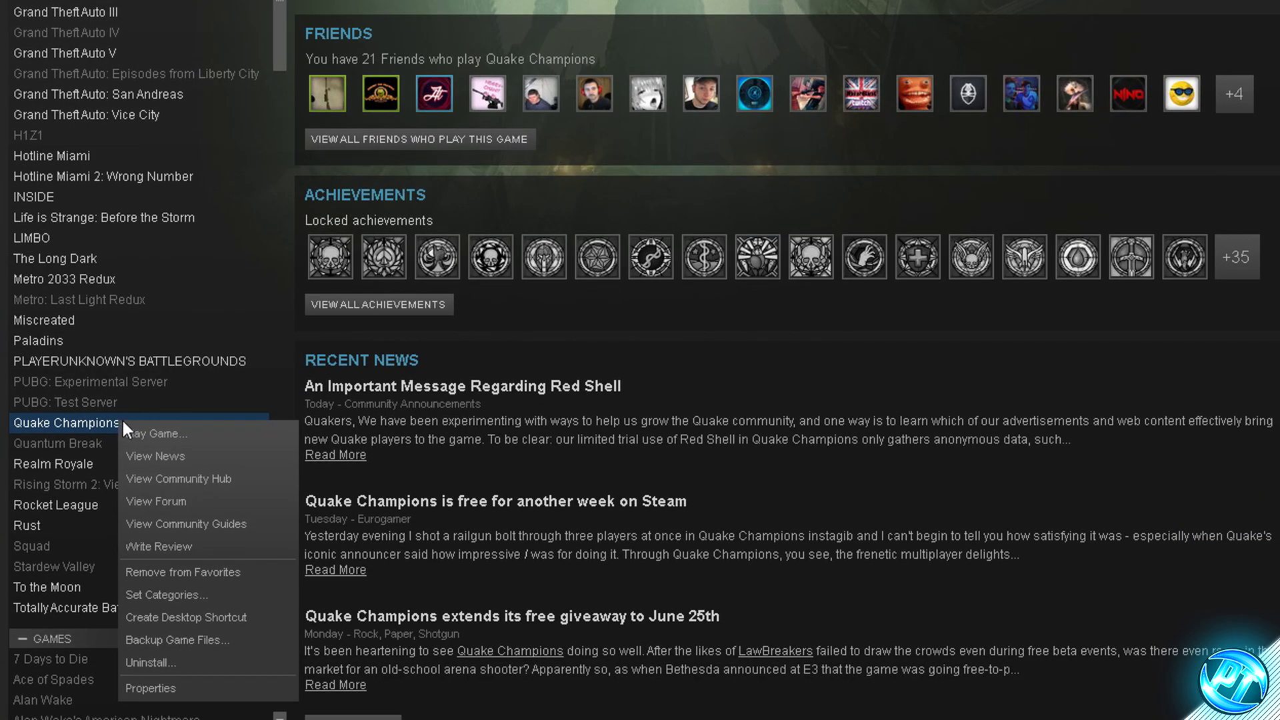
left_click(164, 689)
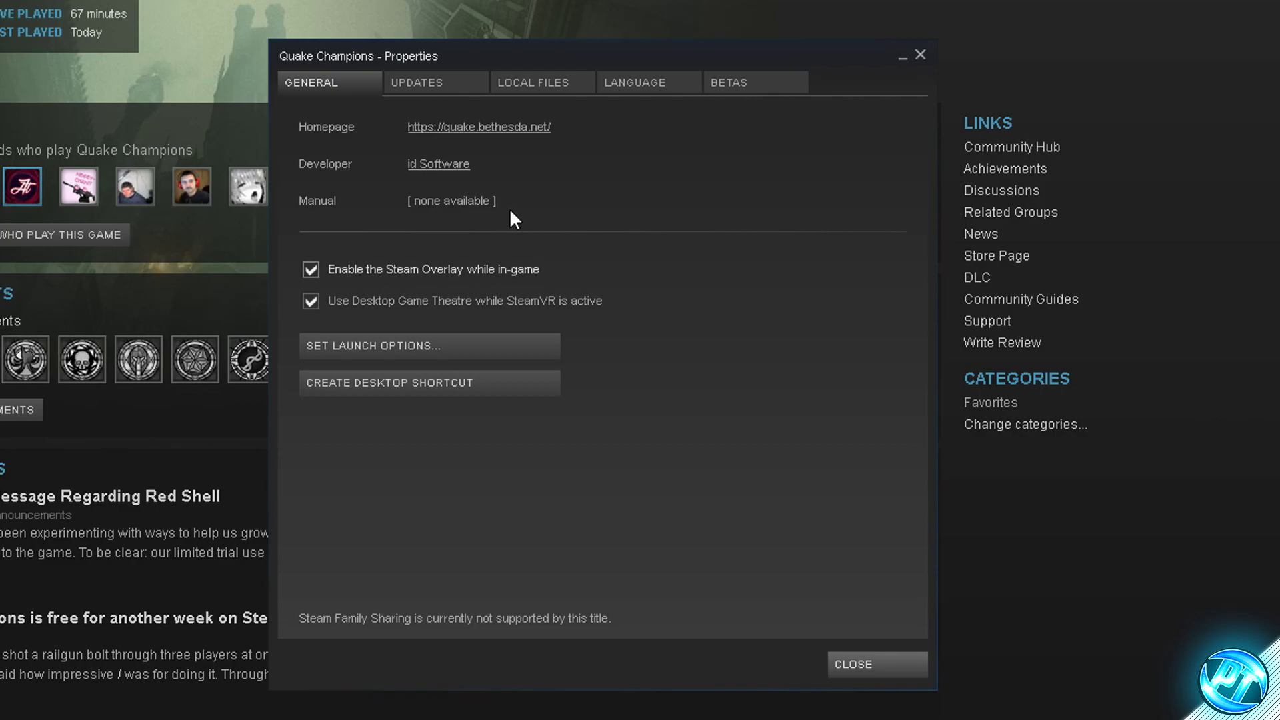
left_click(317, 268)
Browse the game's local files from Steam to the client\bin\pc folder.
left_click(543, 89)
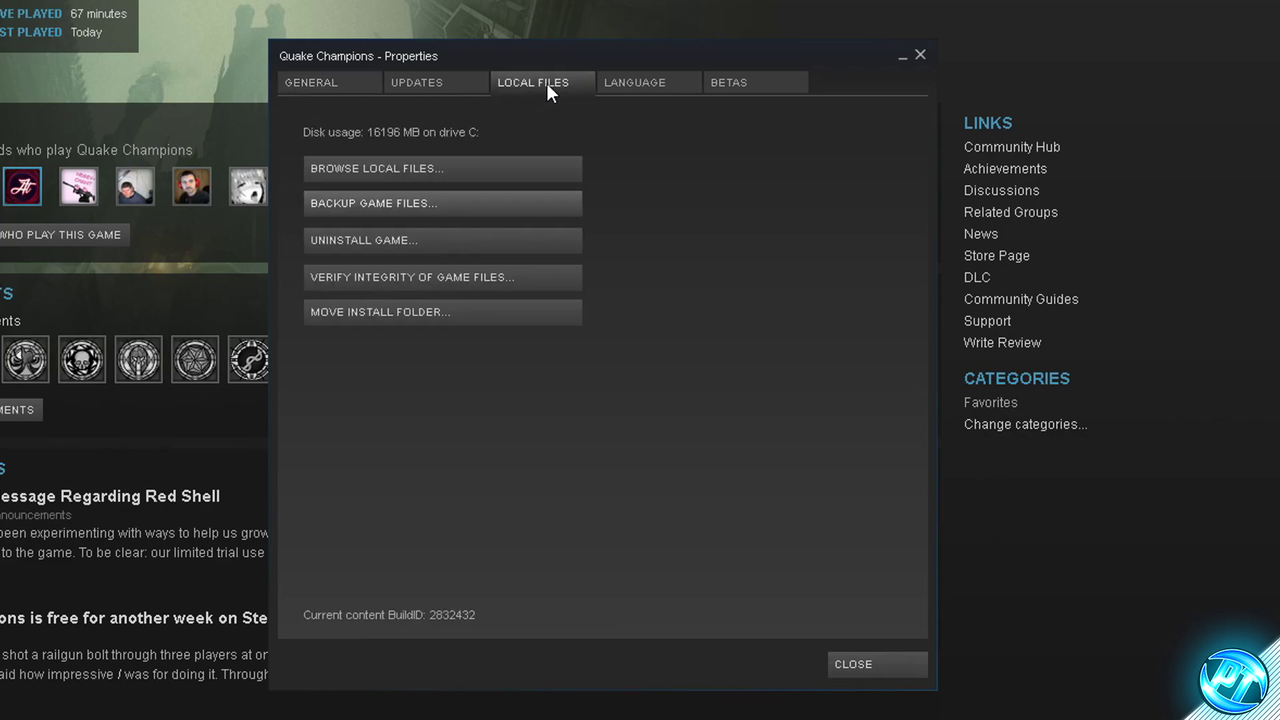
left_click(394, 172)
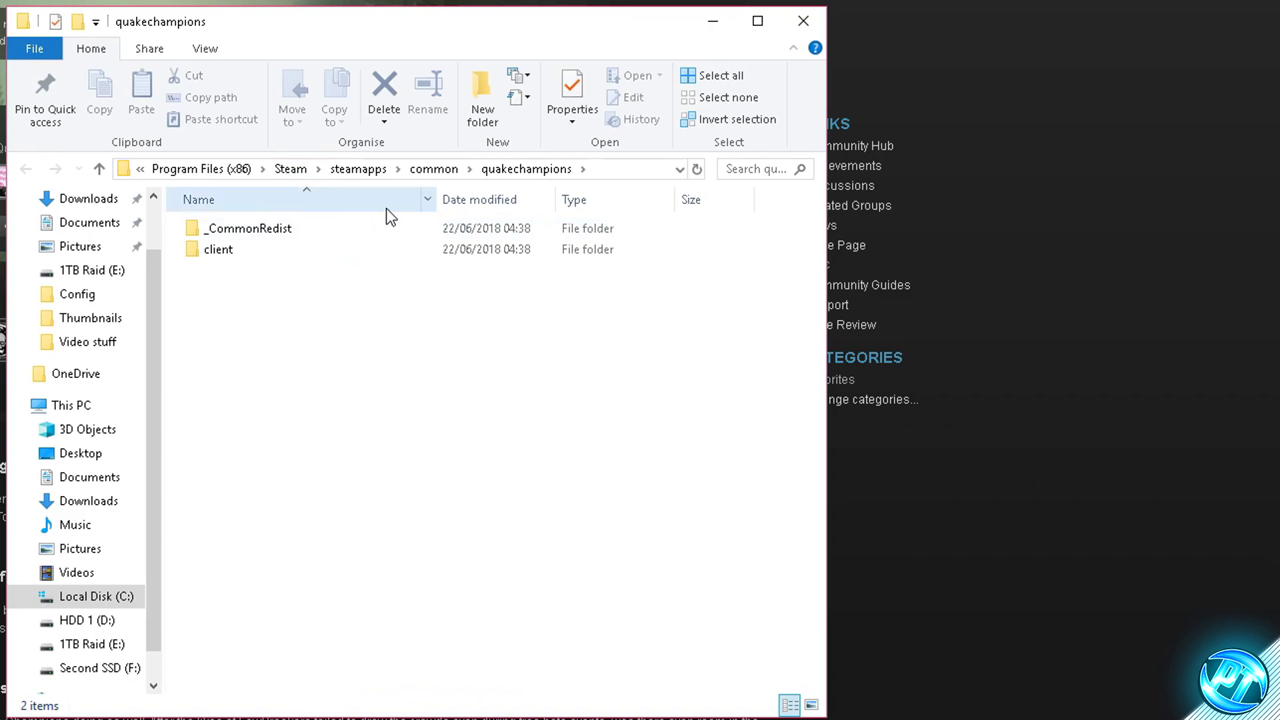
double_click(242, 253)
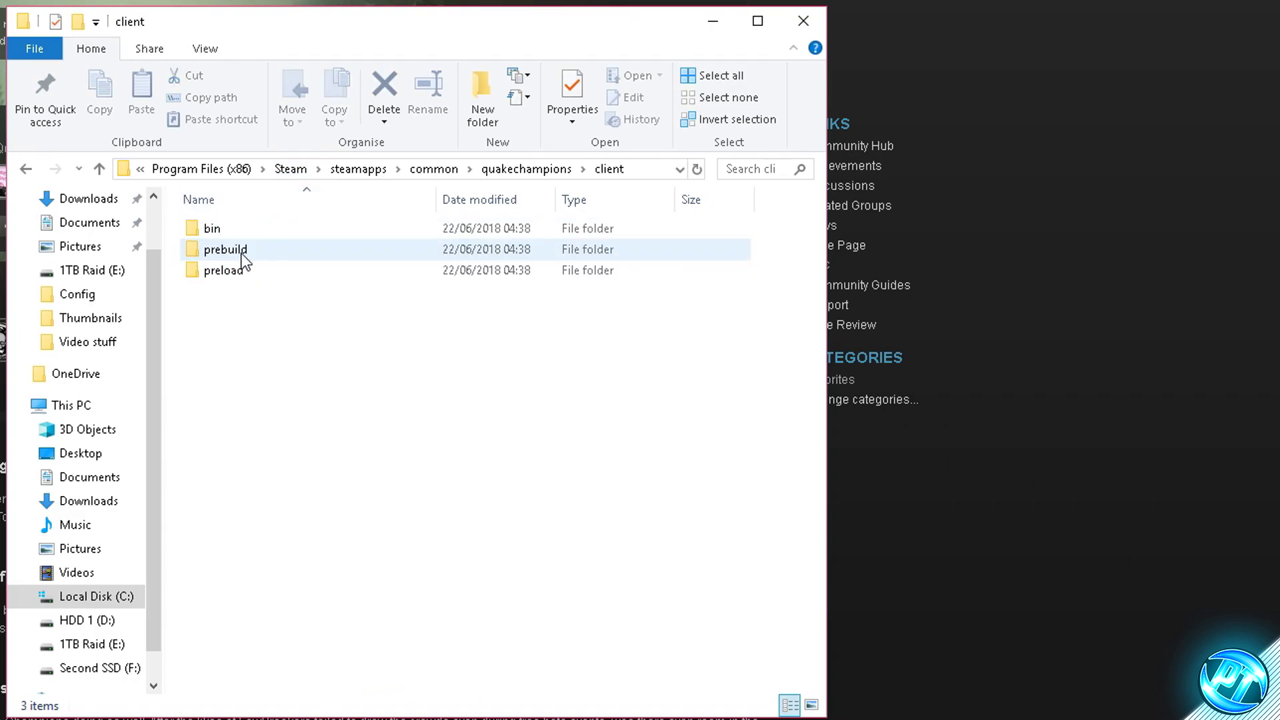
double_click(250, 229)
double_click(249, 230)
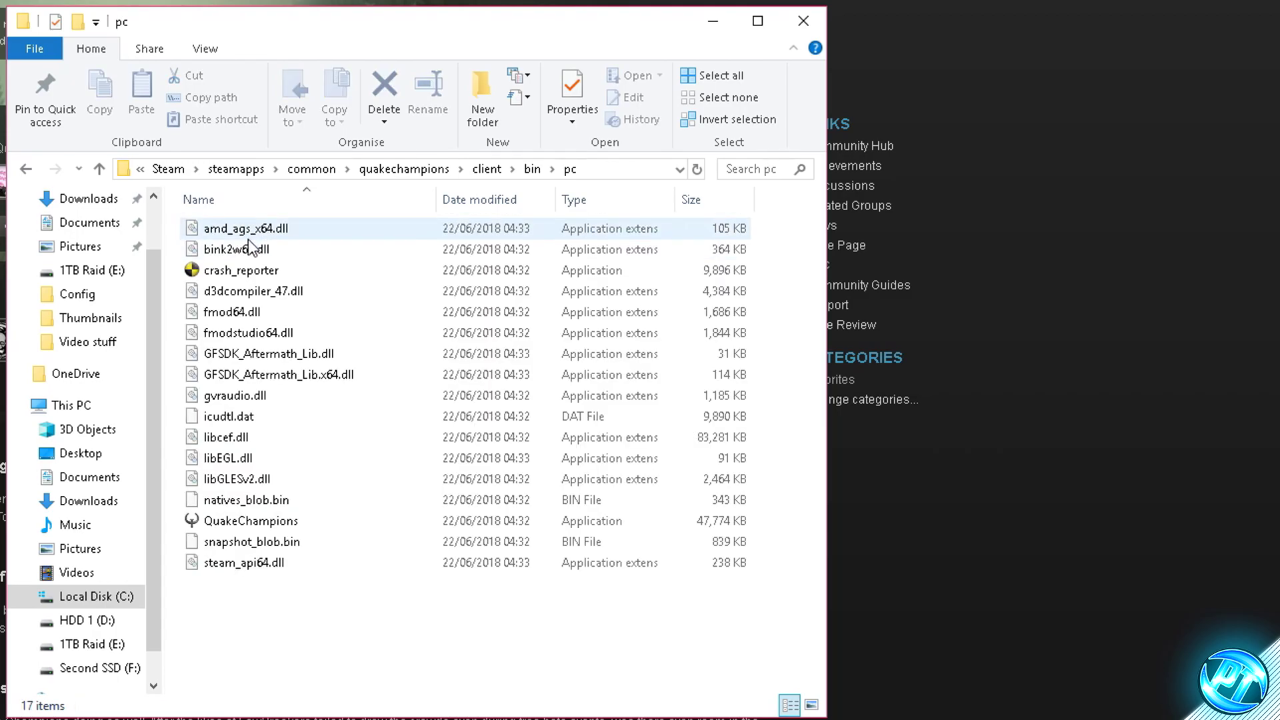
Disable full-screen optimisations in the compatibility properties of the QuakeChampions application.
left_click(267, 521)
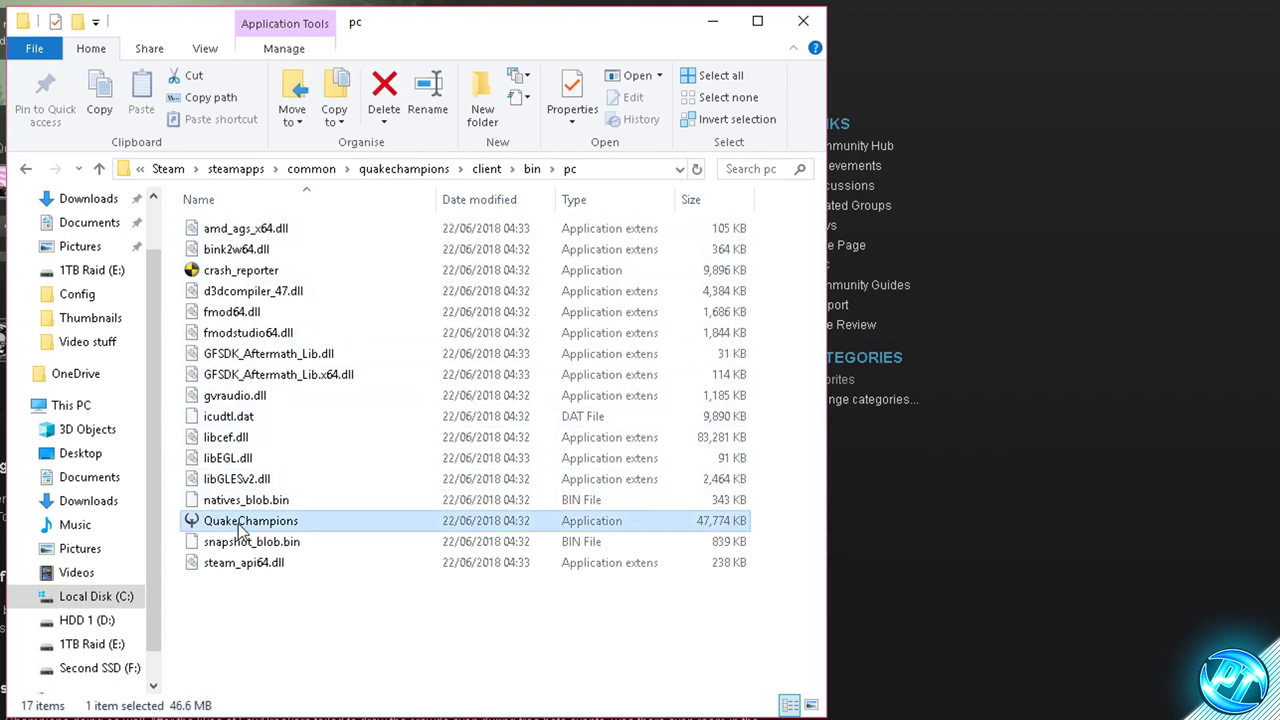
right_click(280, 525)
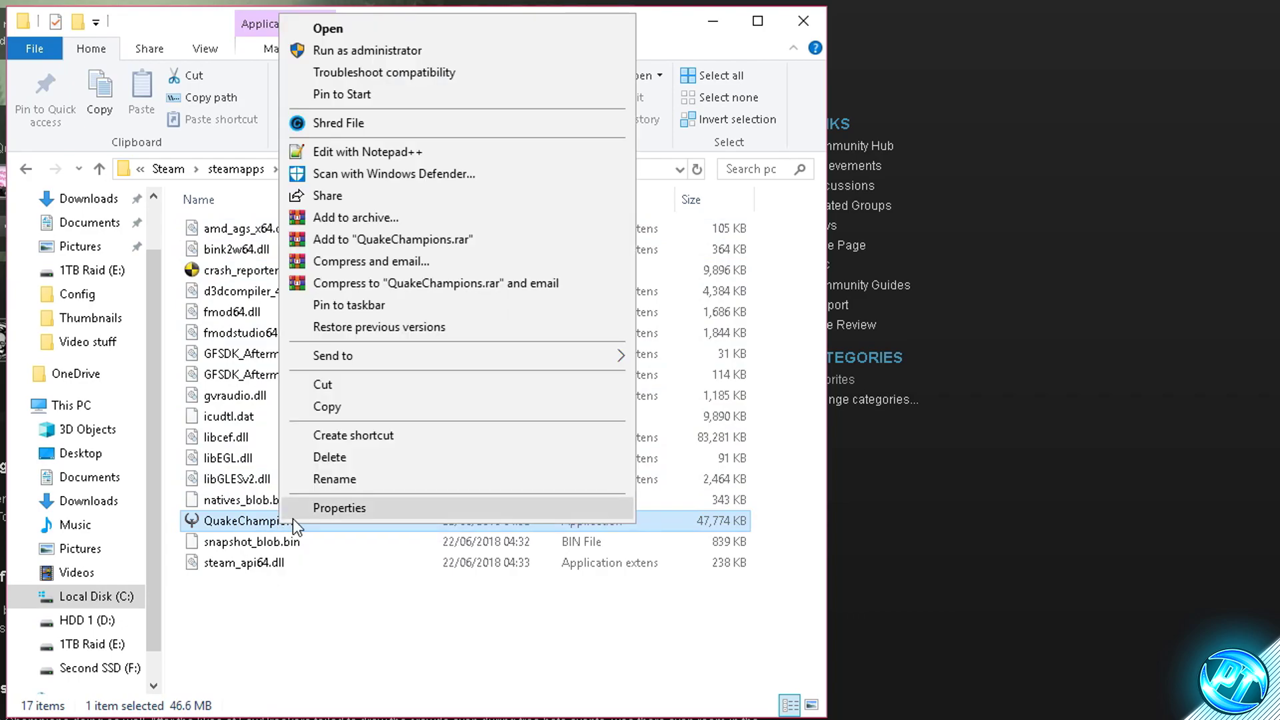
left_click(338, 509)
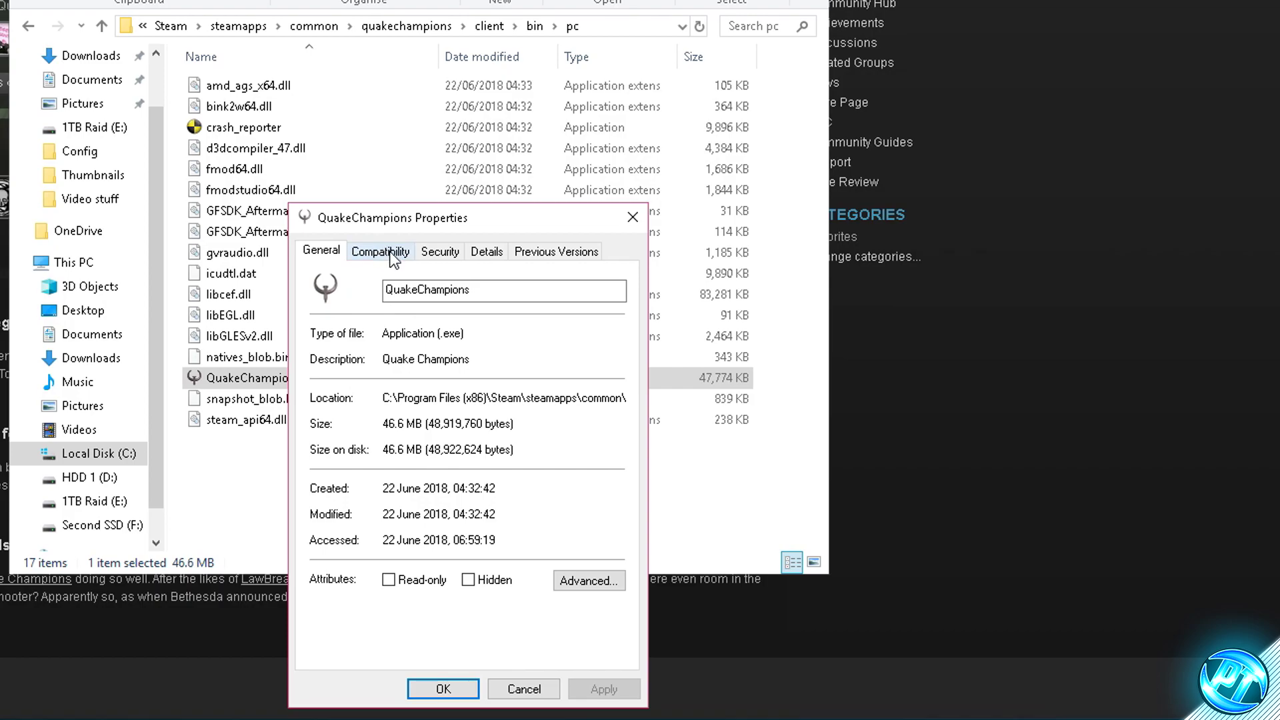
left_click(394, 257)
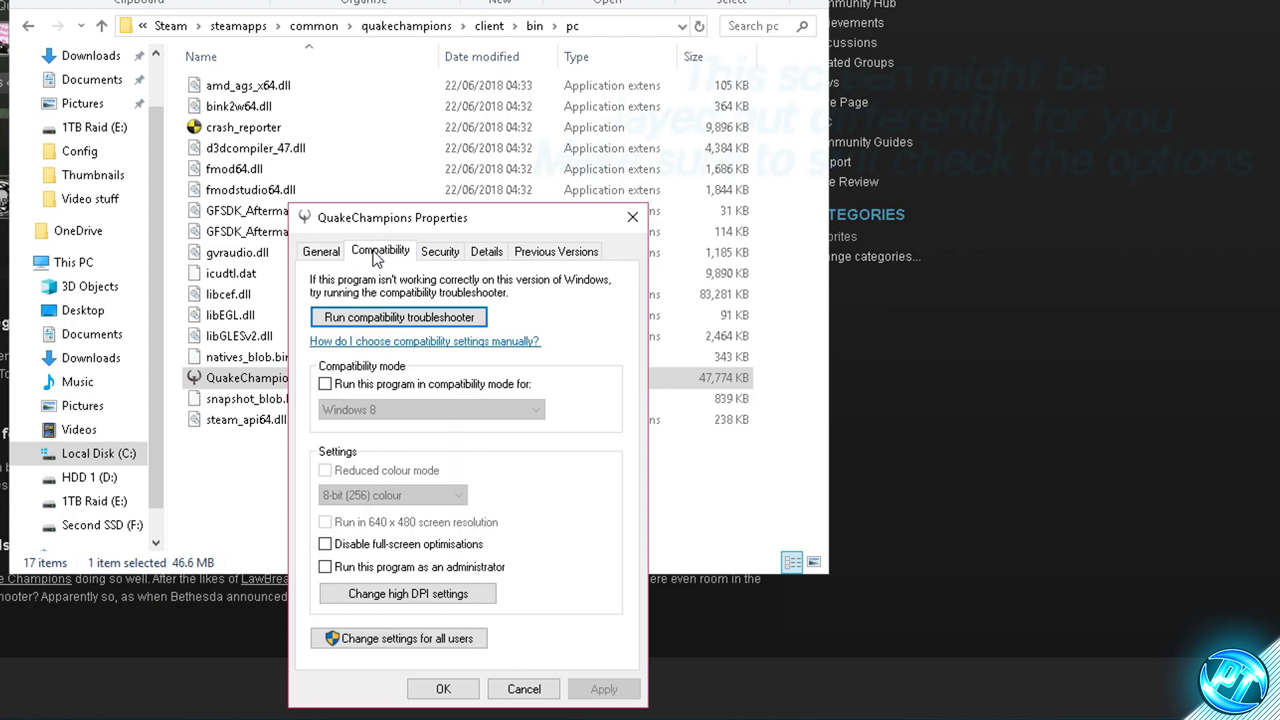
left_click(357, 544)
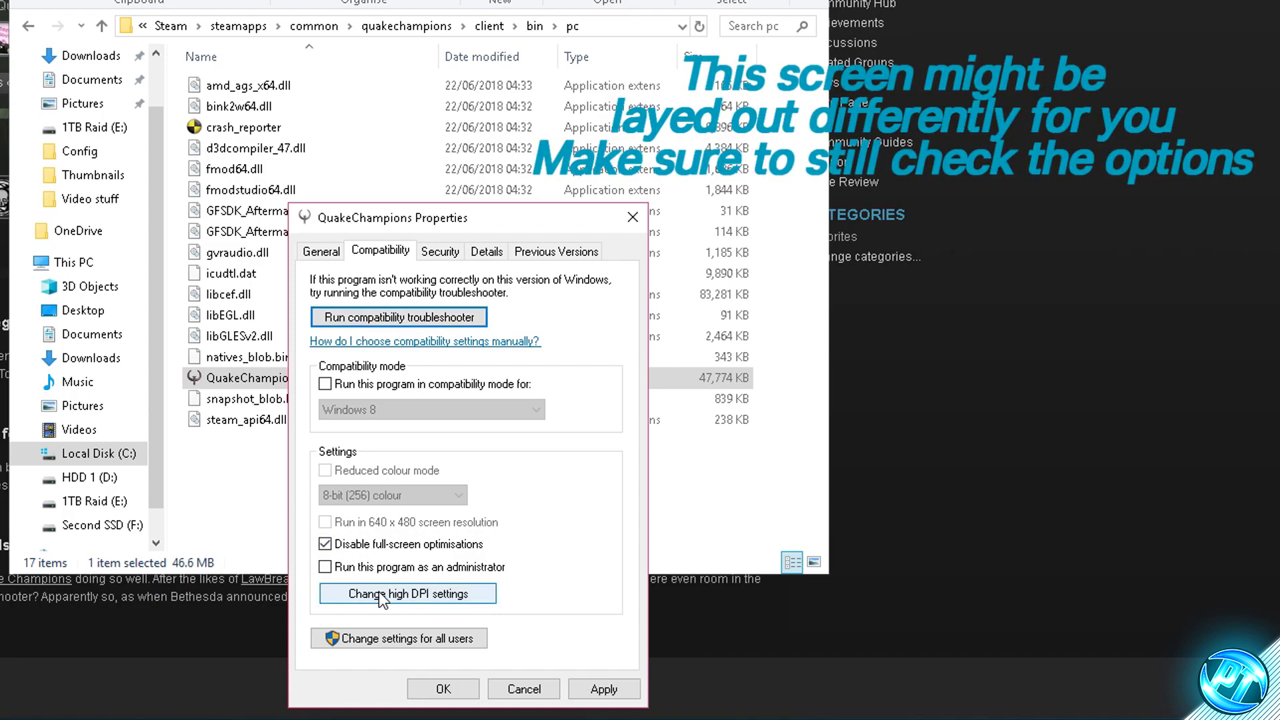
Override the high DPI scaling behaviour with scaling performed by Application, apply the properties and close the folder and game properties windows.
left_click(420, 596)
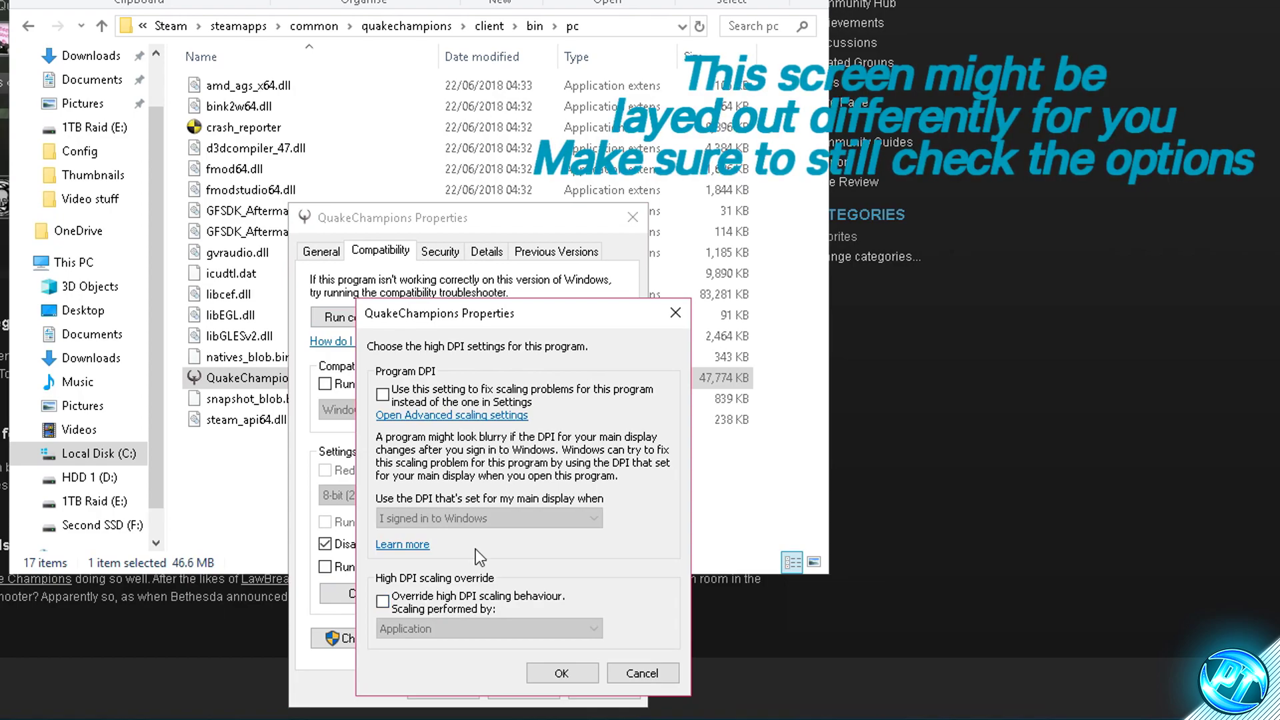
left_click(474, 608)
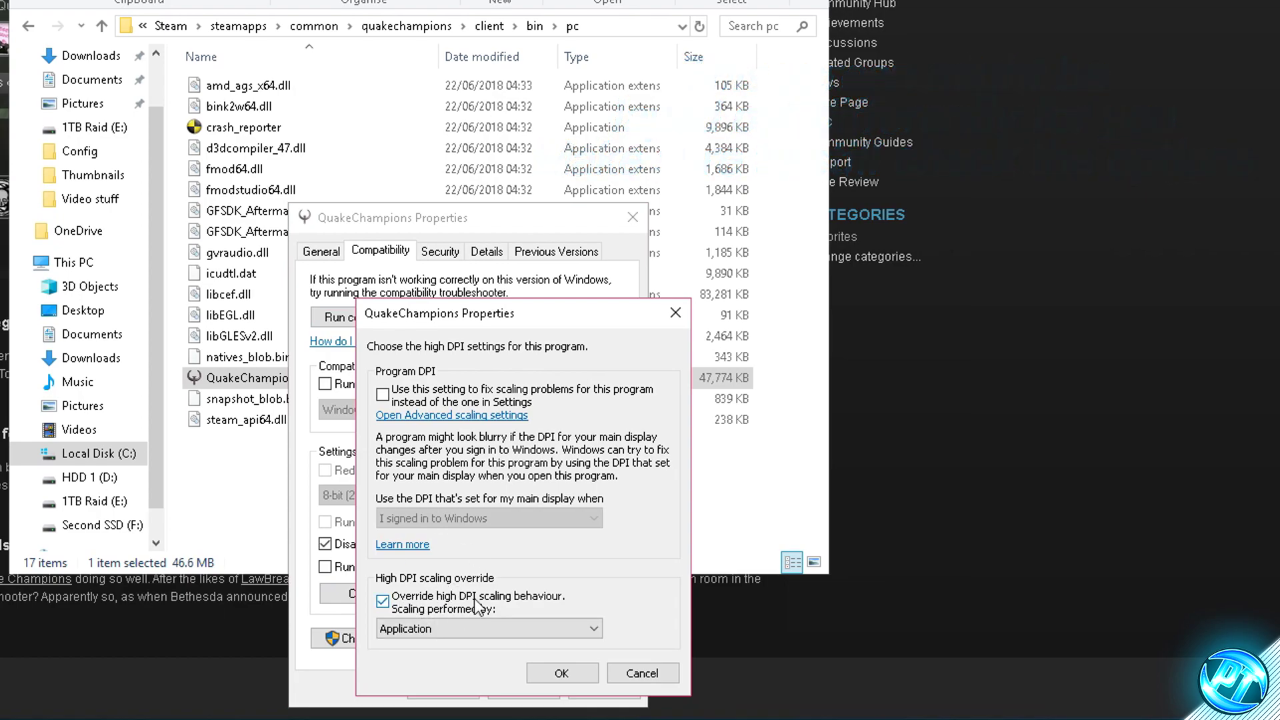
double_click(430, 610)
left_click(558, 671)
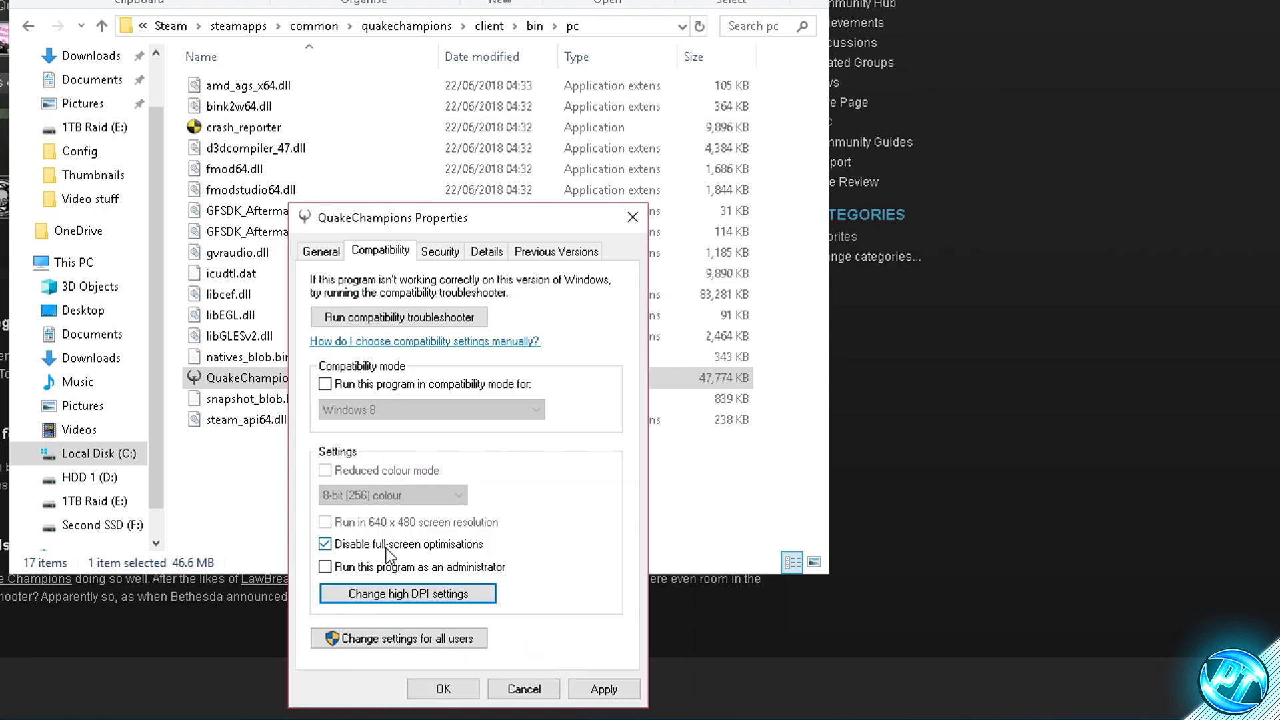
left_click(604, 691)
left_click(442, 689)
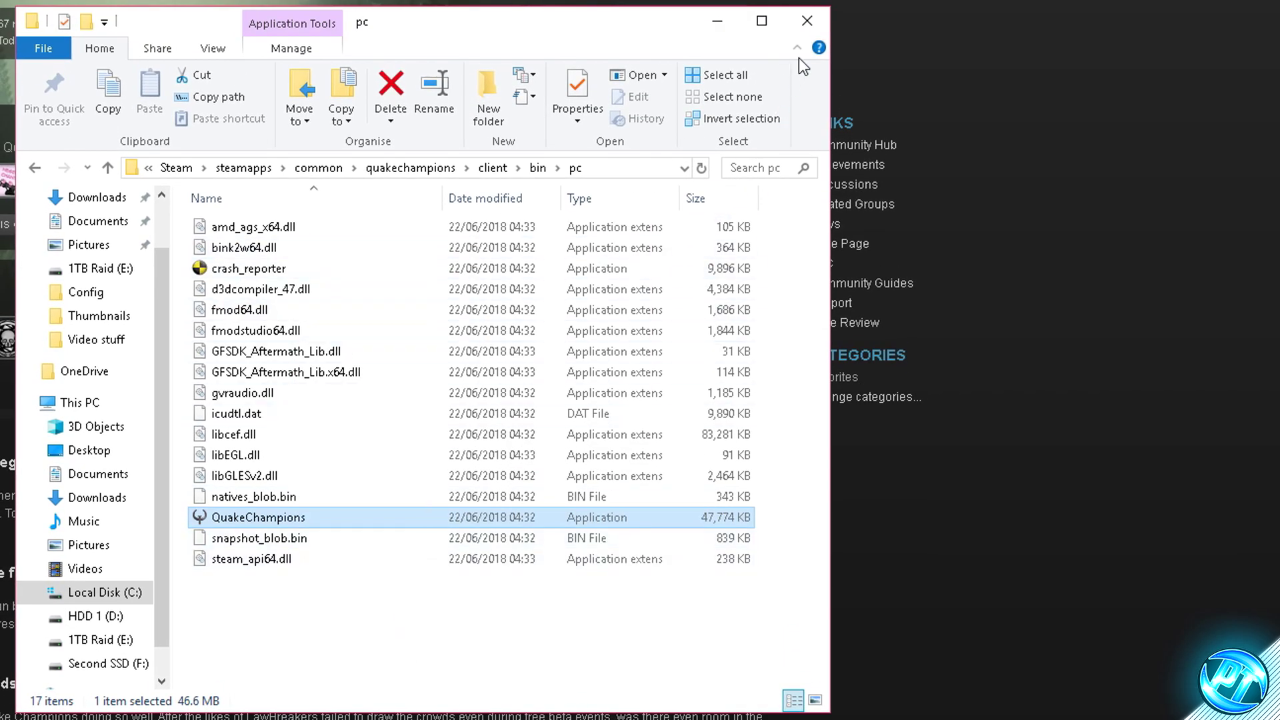
left_click(808, 22)
left_click(770, 62)
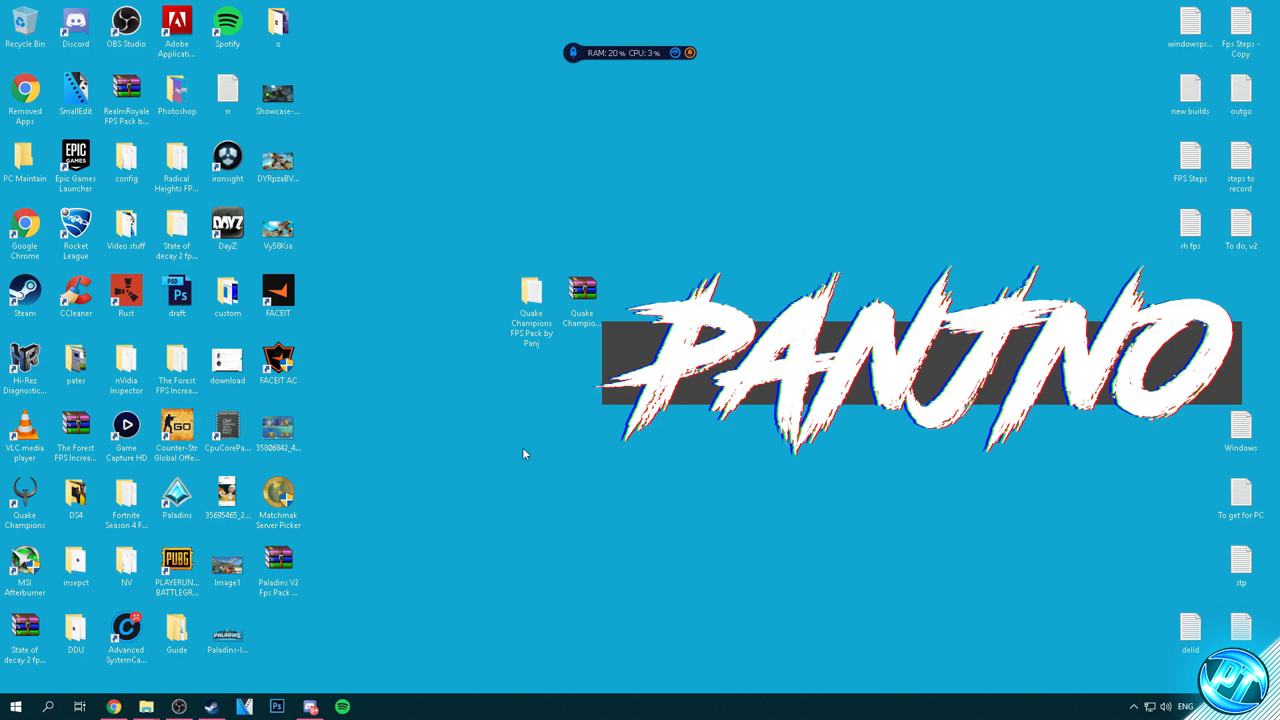
Search Windows for "power", open the Power Options overview and show the additional power plans.
left_click(9, 708)
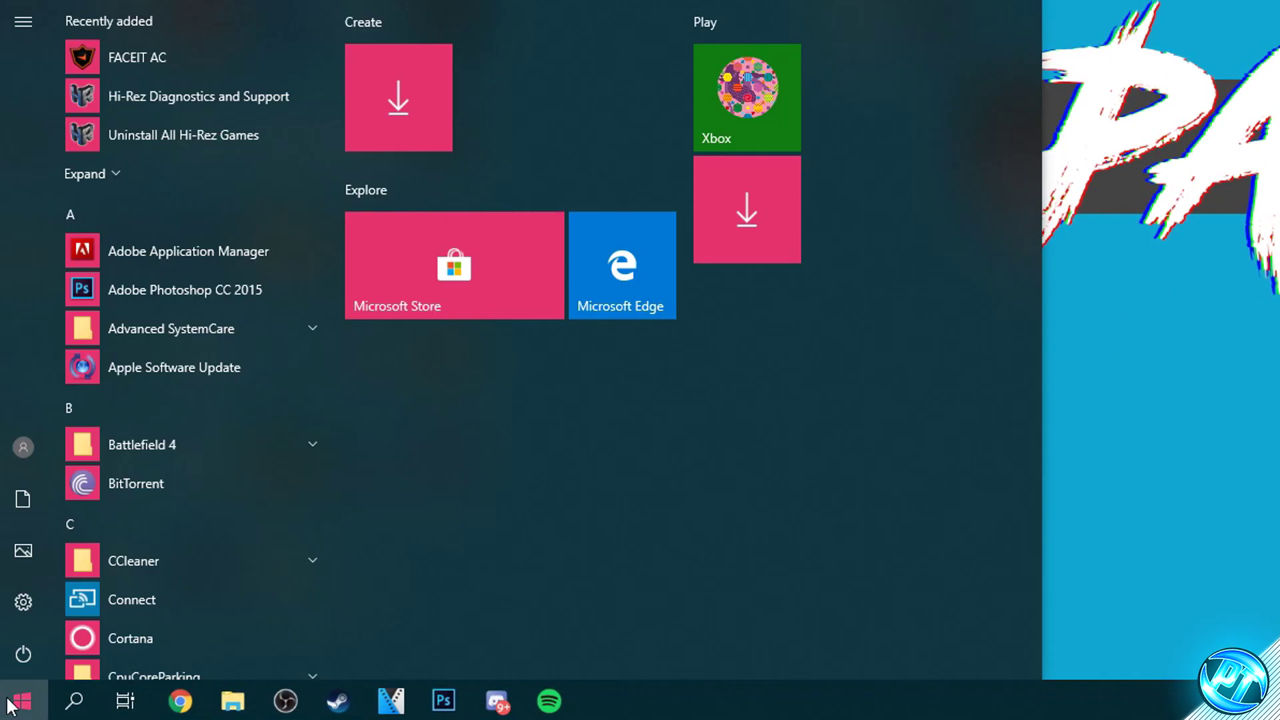
type("power")
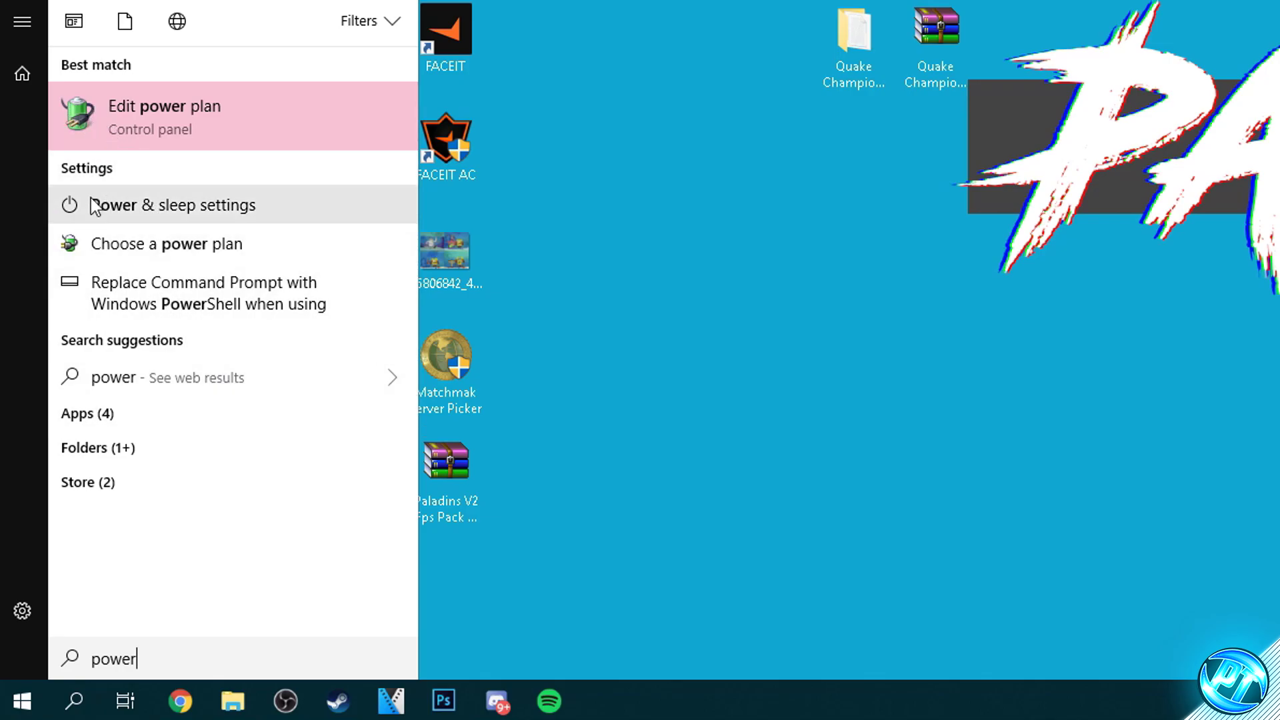
left_click(85, 119)
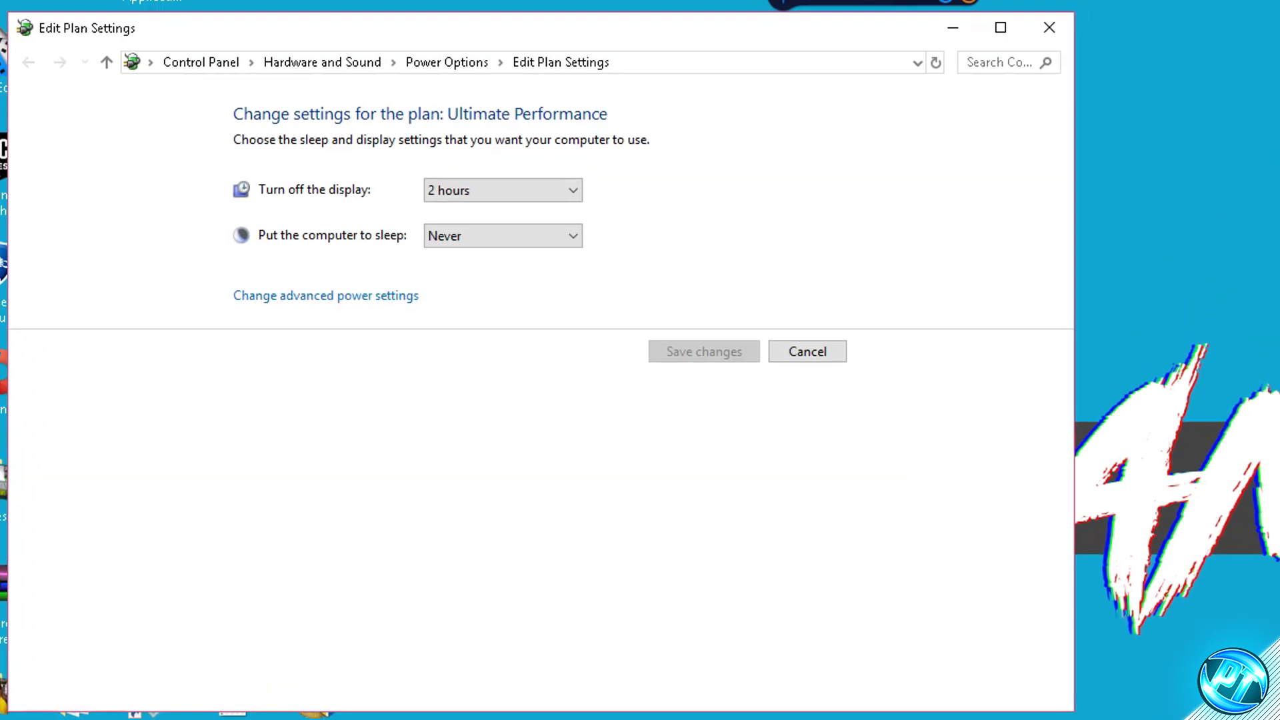
left_click(434, 63)
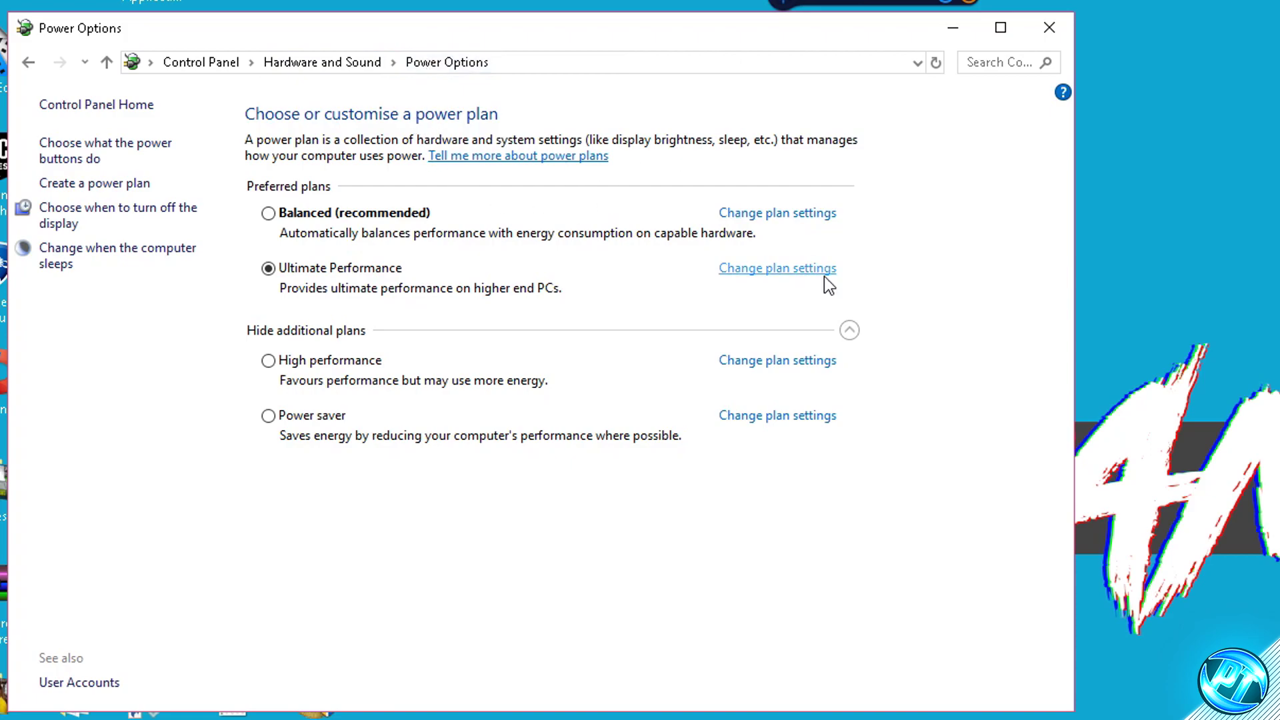
left_click(850, 331)
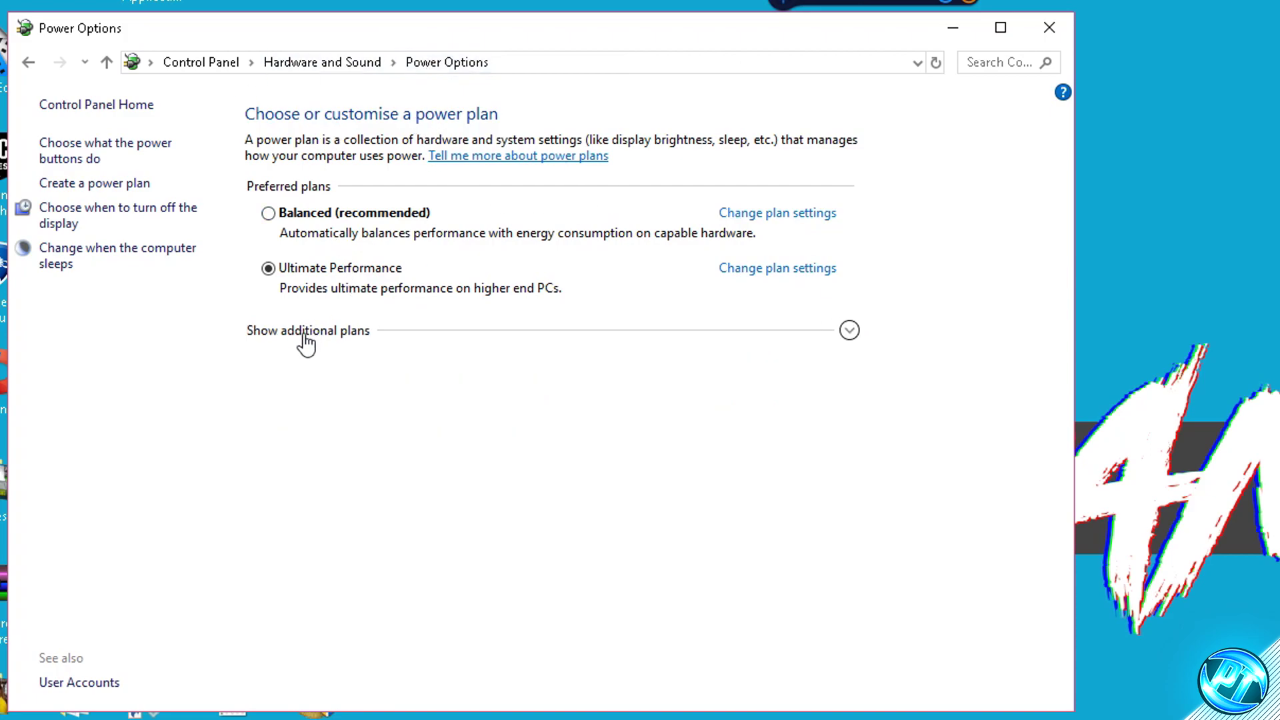
left_click(371, 332)
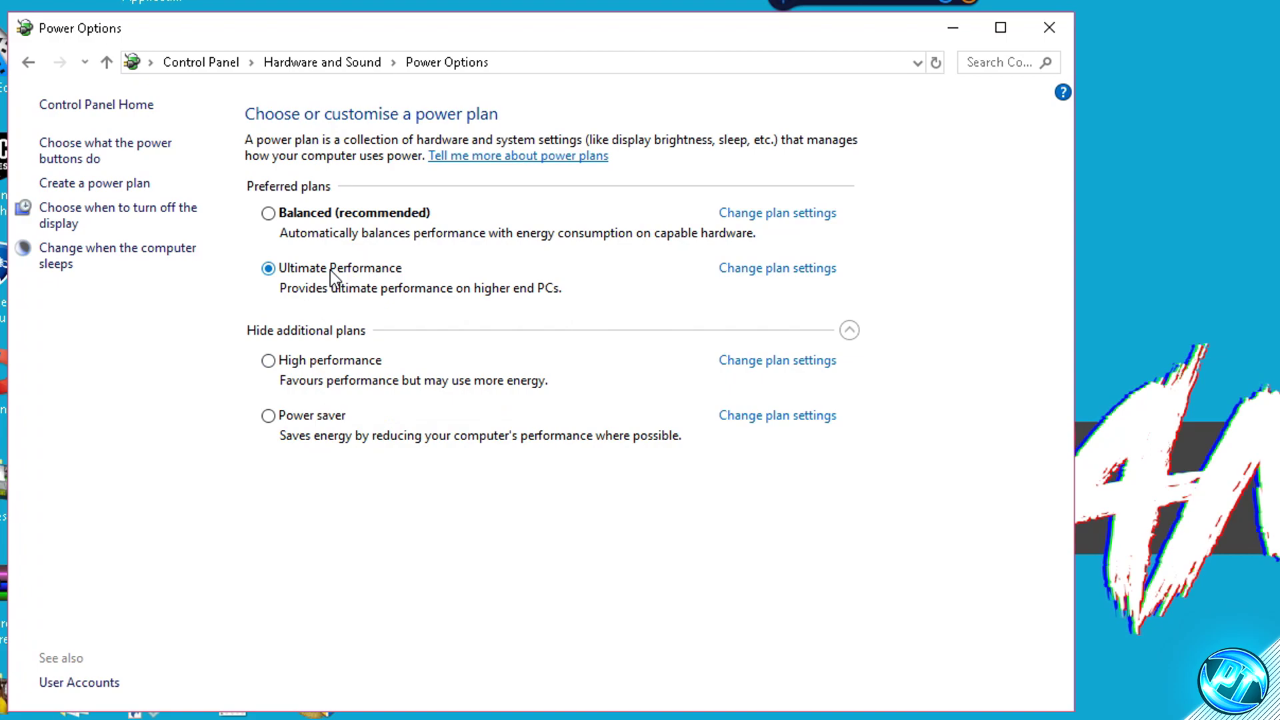
Open the Ultimate Performance plan's advanced power settings, set the hard disk turn-off time to 0 minutes and apply it.
left_click(782, 271)
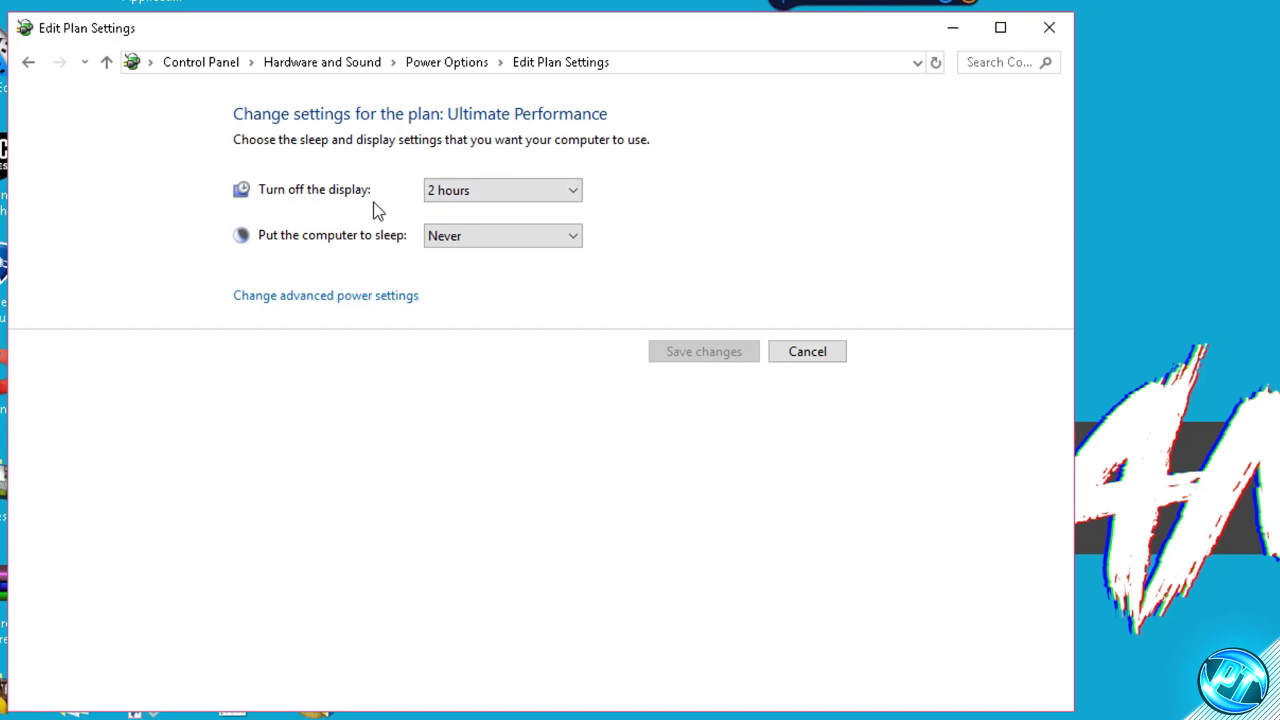
left_click(355, 298)
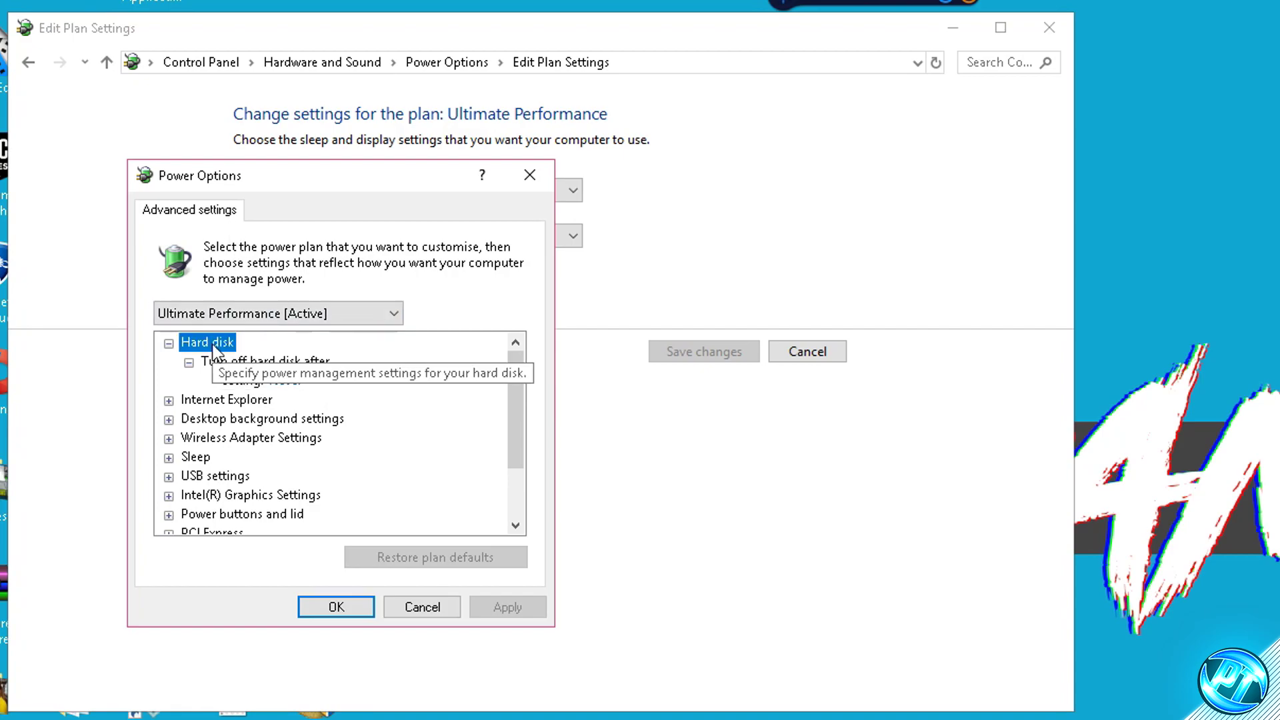
double_click(283, 362)
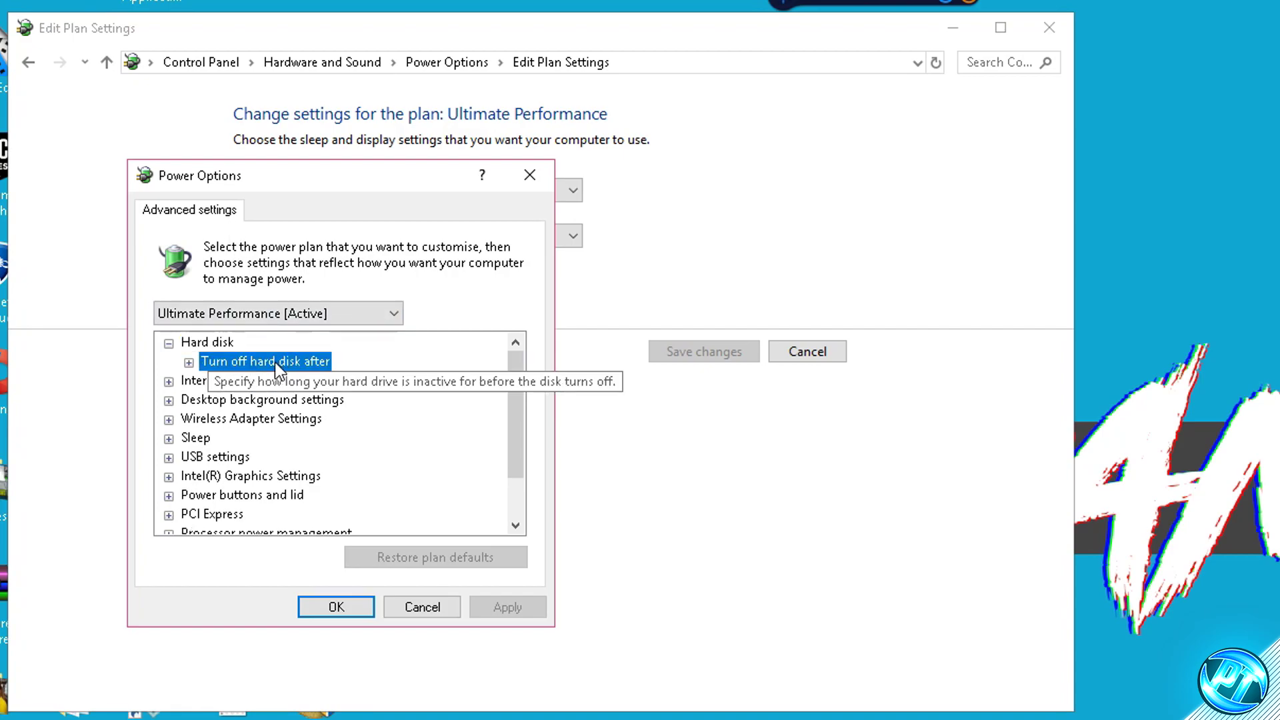
double_click(274, 362)
left_click(288, 382)
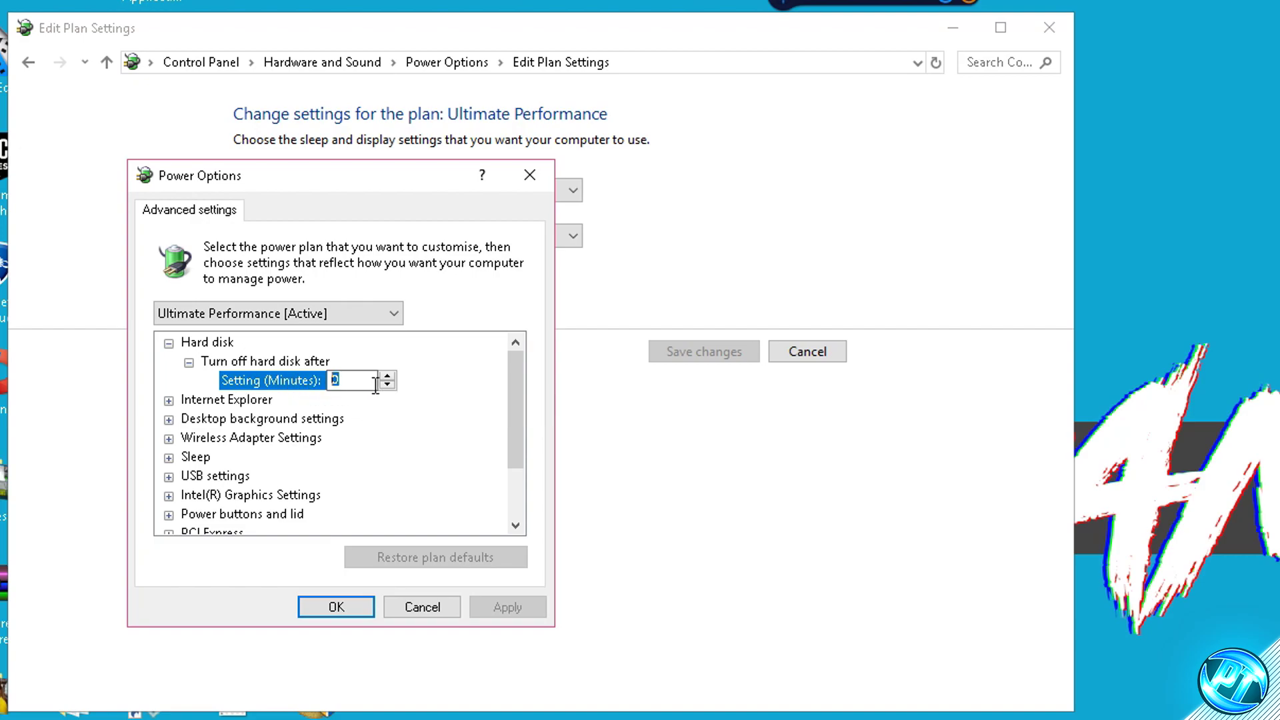
type("0")
left_click(517, 603)
Set the minimum processor state to 100% under processor power management, apply the change and close the power plan windows.
left_click_drag(517, 377, 440, 425)
left_click(168, 476)
left_click(189, 437)
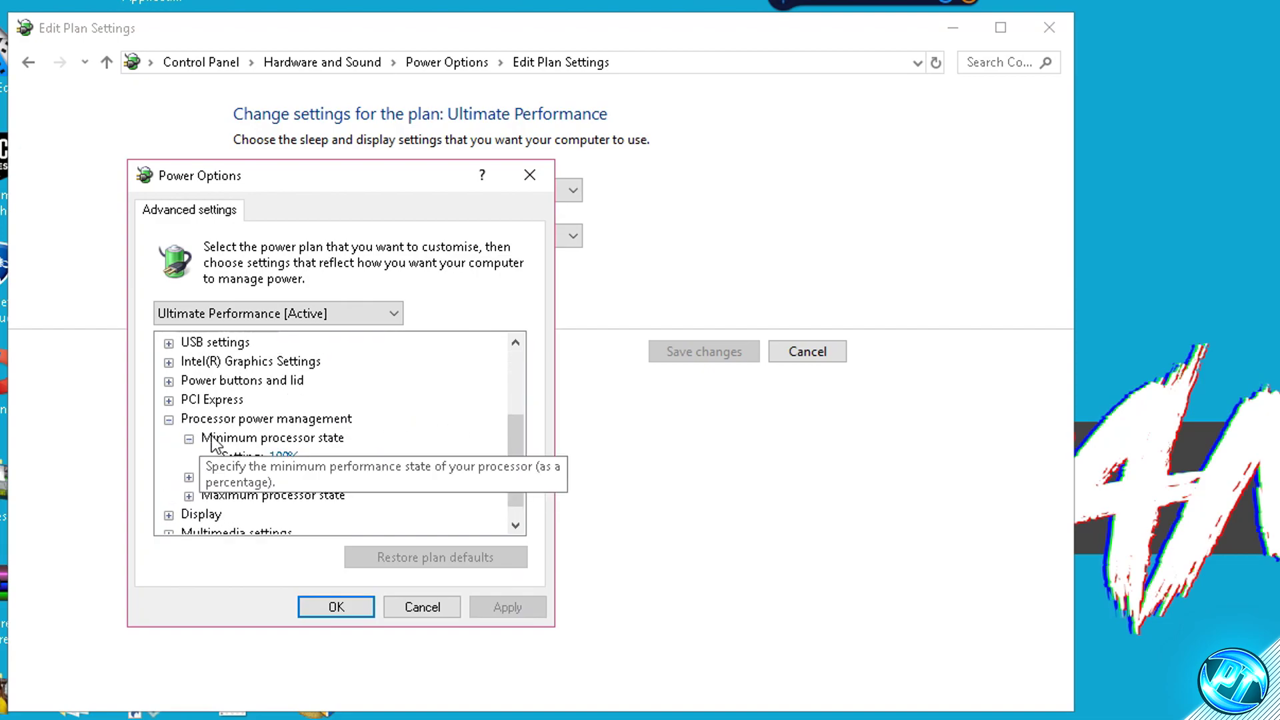
left_click(189, 476)
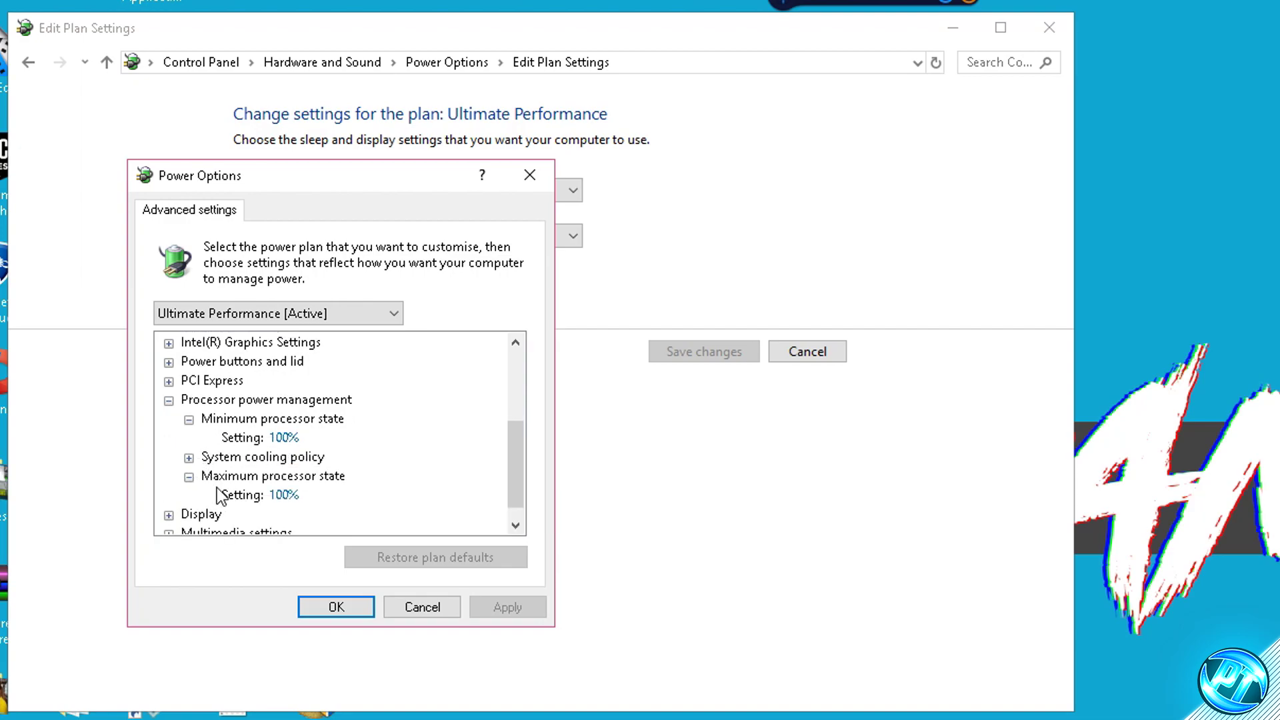
left_click(292, 437)
double_click(329, 438)
type("100")
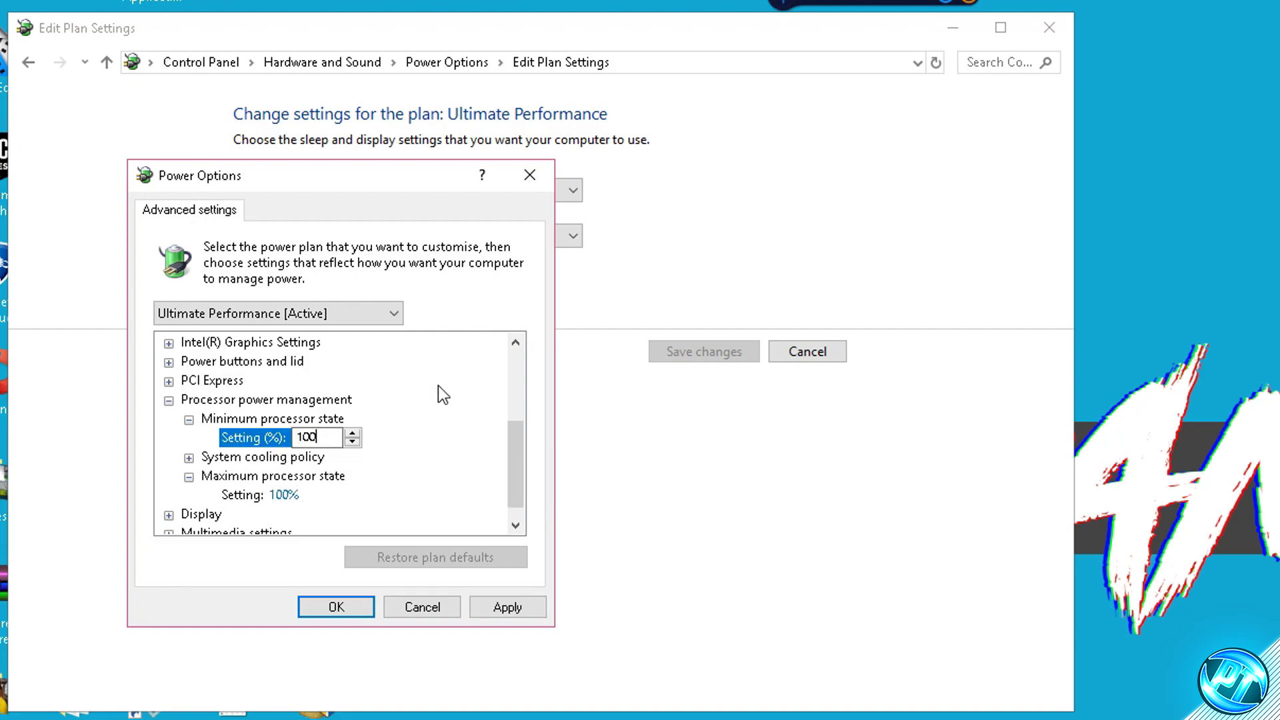
left_click(507, 603)
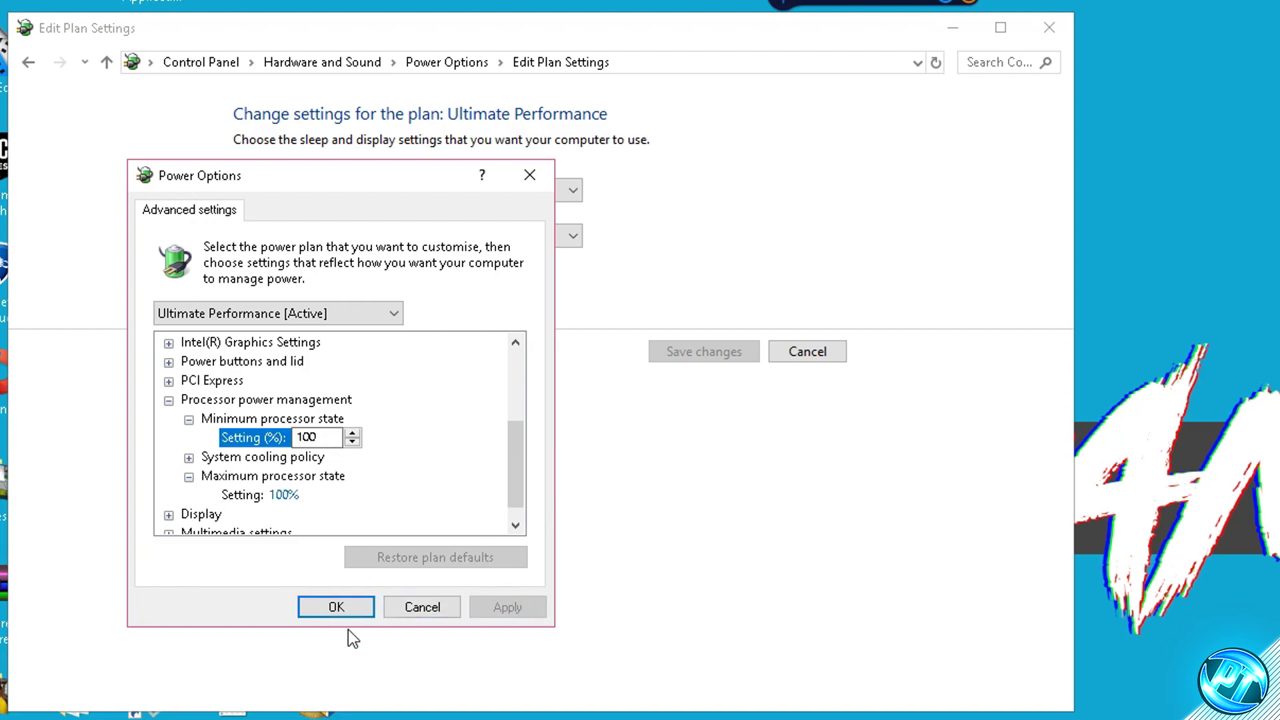
left_click(360, 609)
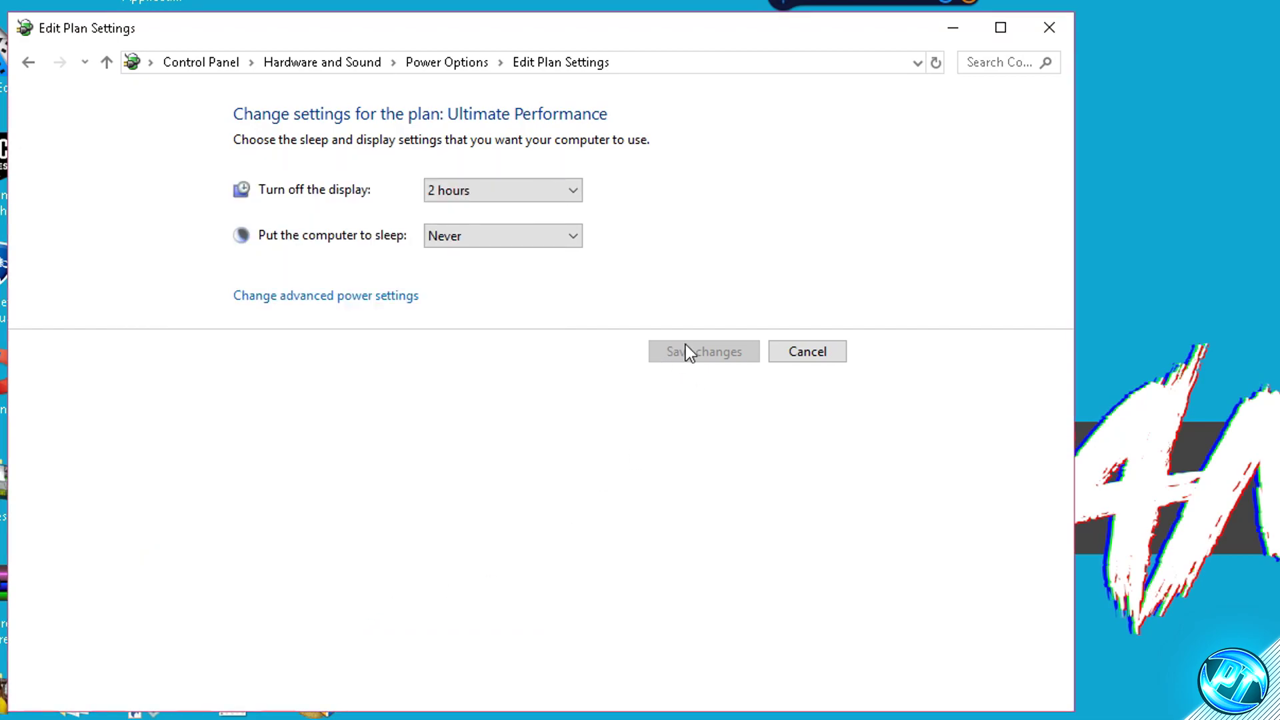
key("alt+F4")
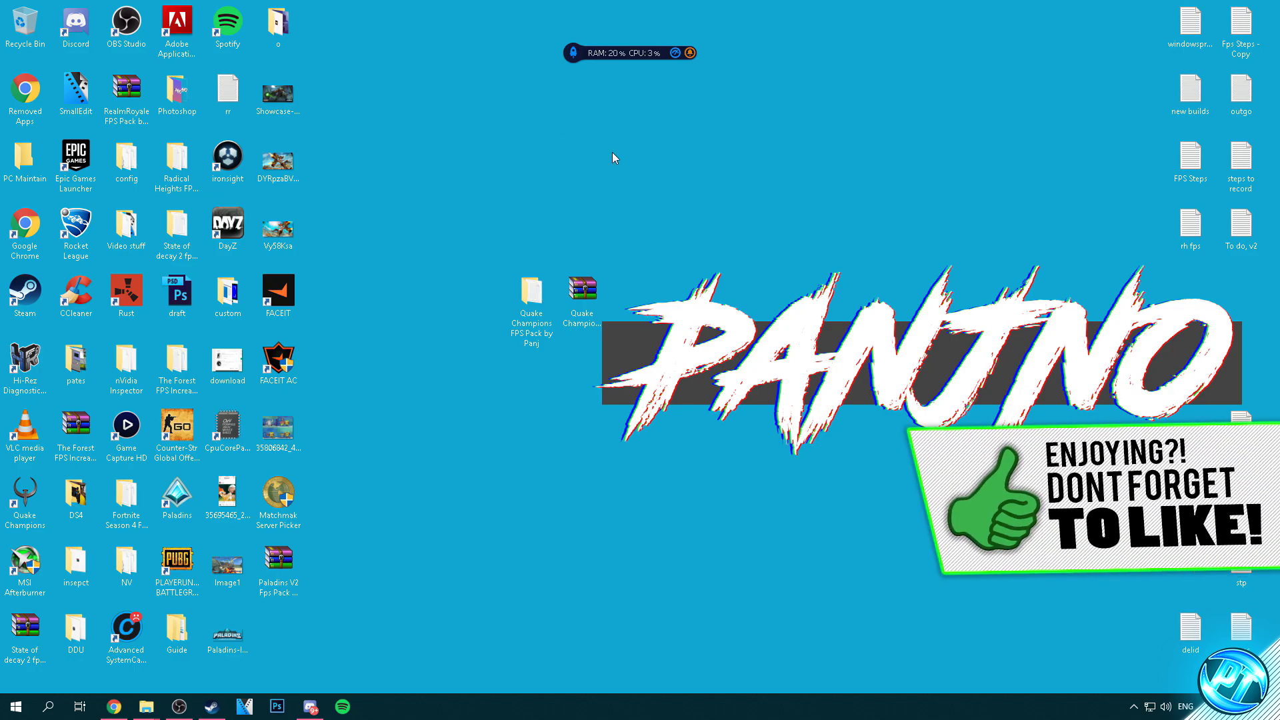
Open the Optimizations folder in the Quake Champions FPS Pack and select the CpuCoreParkingSetup-2.1.1.0 installer.
double_click(532, 294)
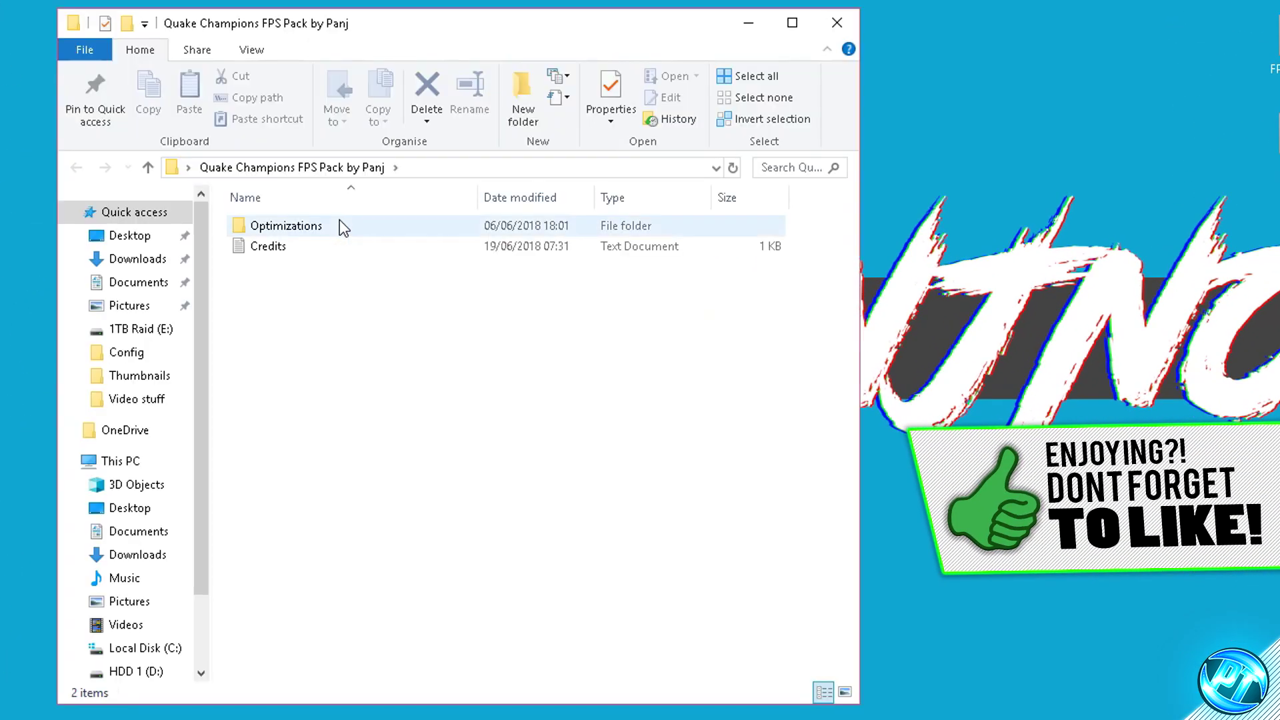
double_click(308, 228)
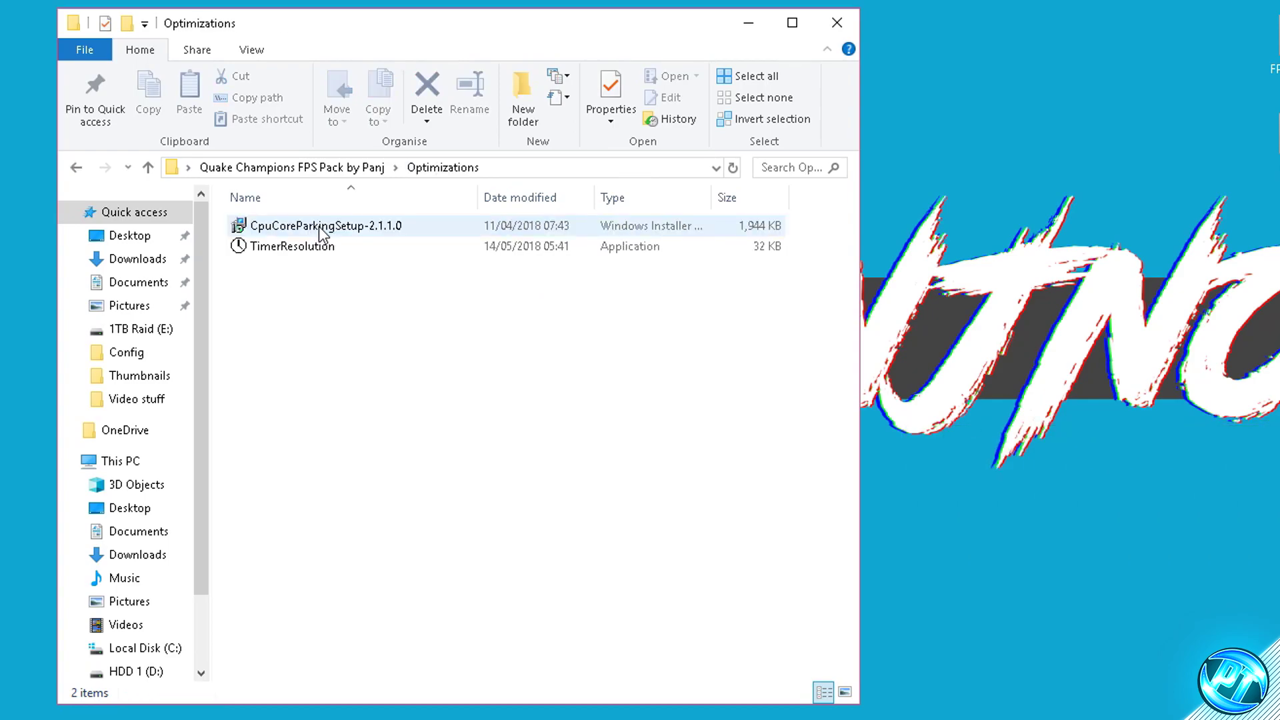
left_click(274, 230)
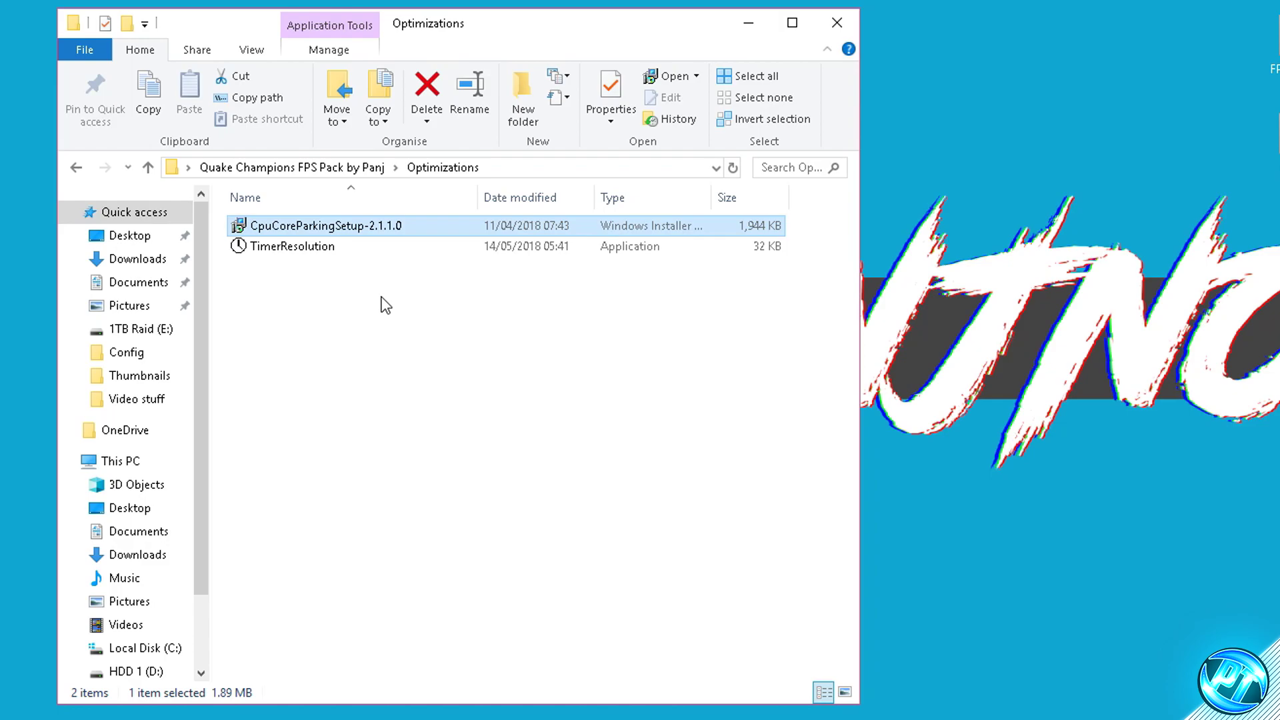
Install CpuCoreParking with the license terms accepted, launch CpuCoreParking3.exe on finishing and dismiss the update notice.
double_click(342, 228)
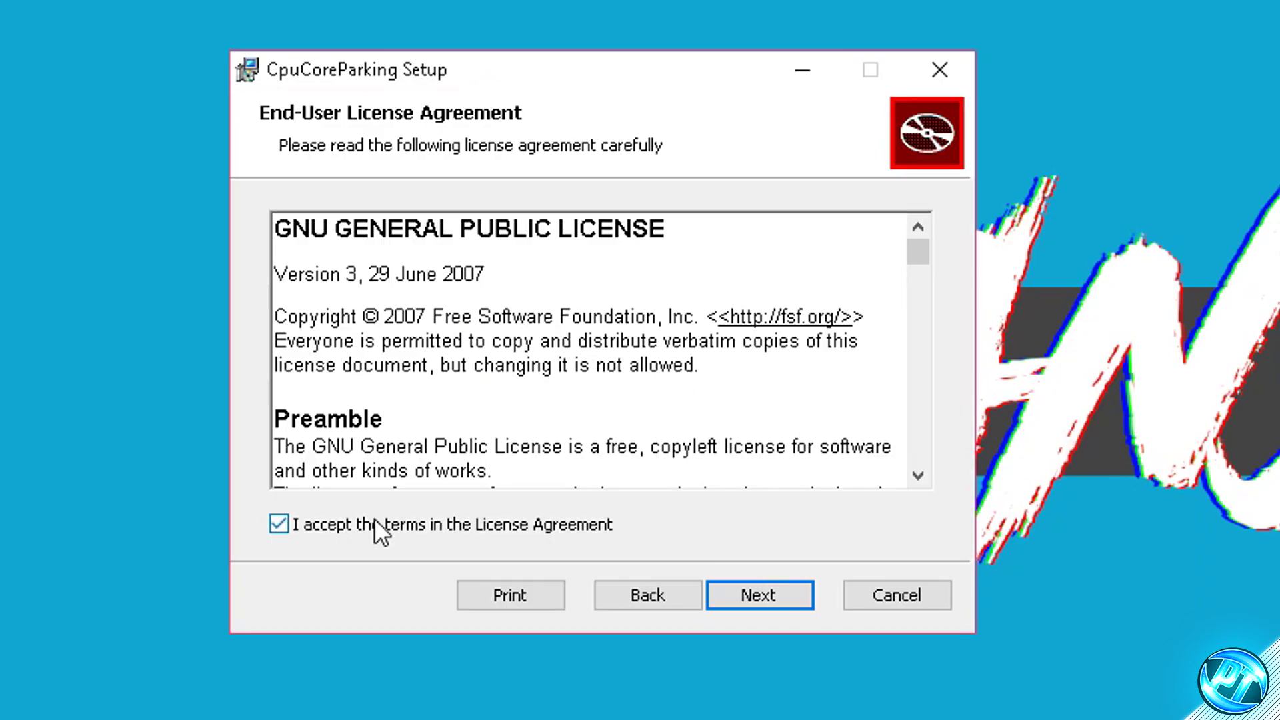
left_click(374, 524)
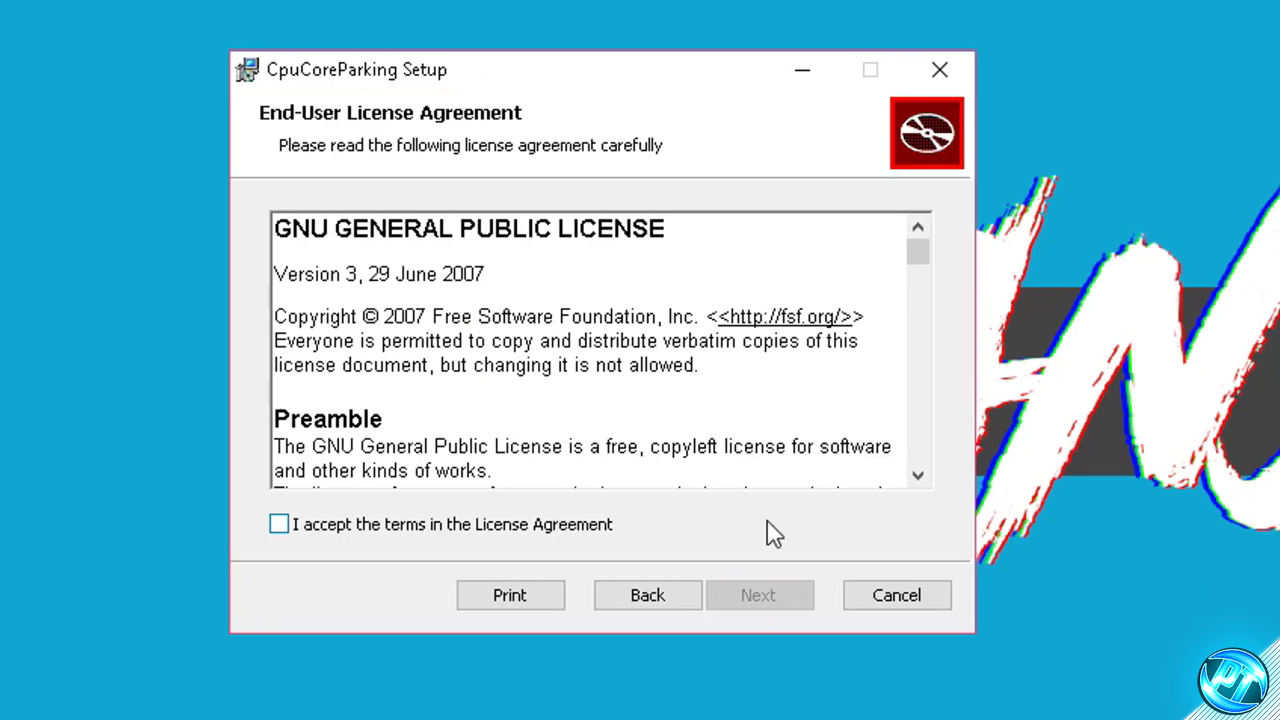
left_click(307, 532)
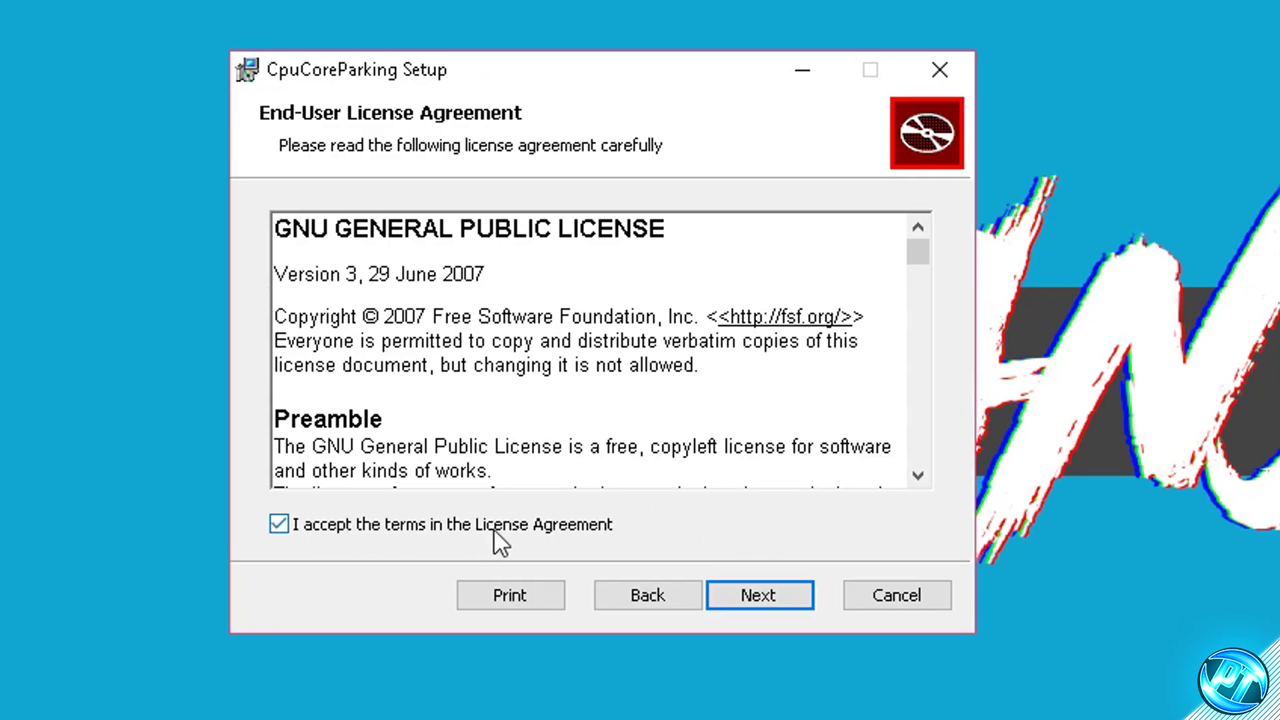
left_click(771, 598)
left_click(770, 598)
left_click(770, 598)
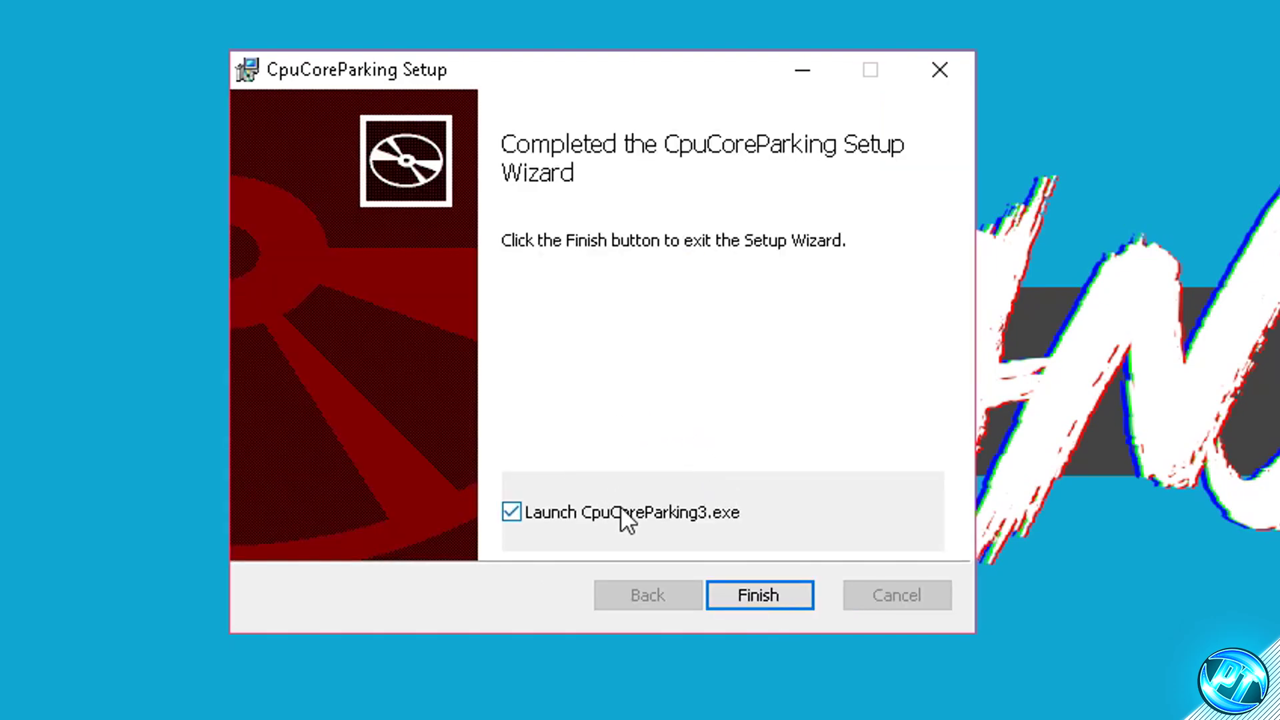
left_click(776, 595)
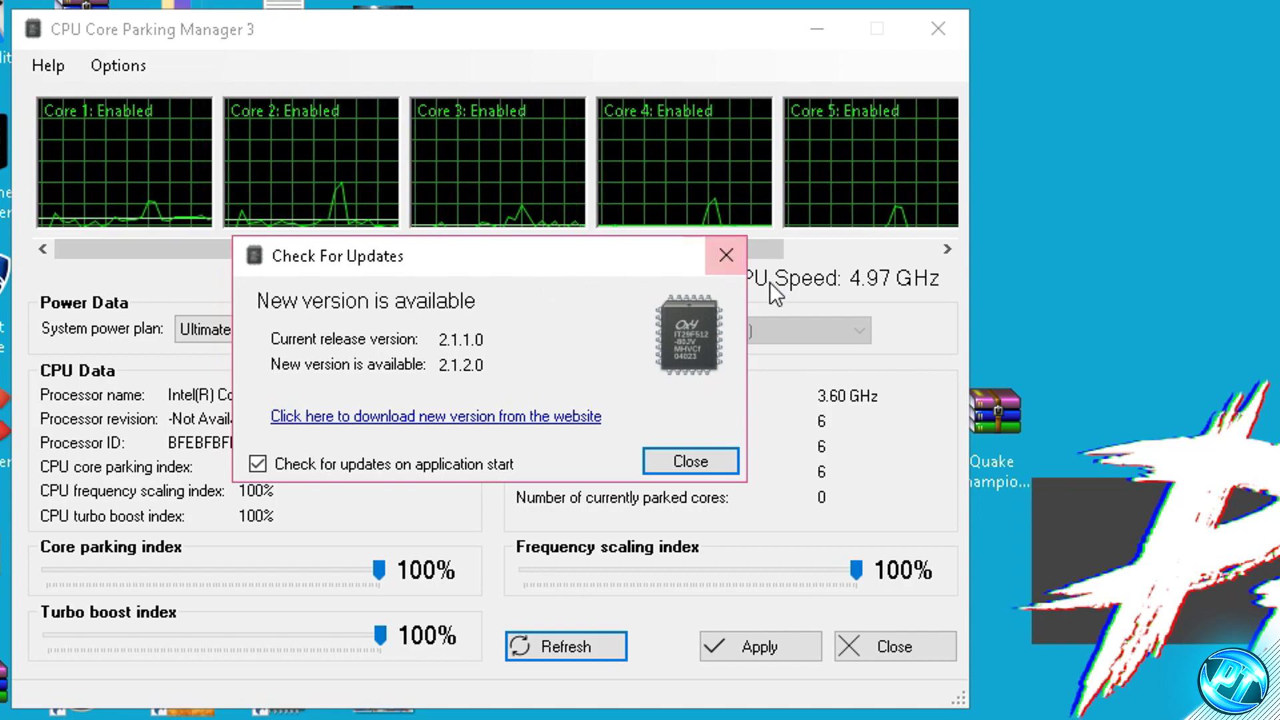
left_click(727, 255)
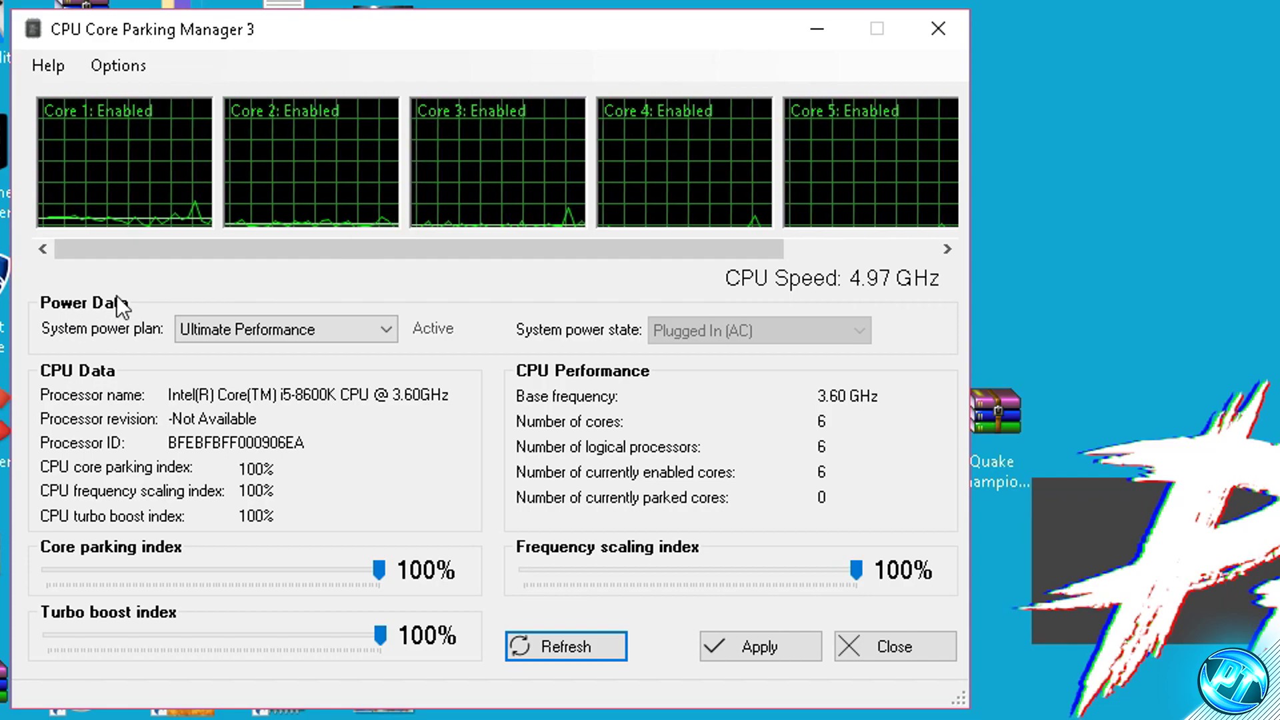
Switch the system power plan to High performance and back to Ultimate Performance.
left_click(280, 332)
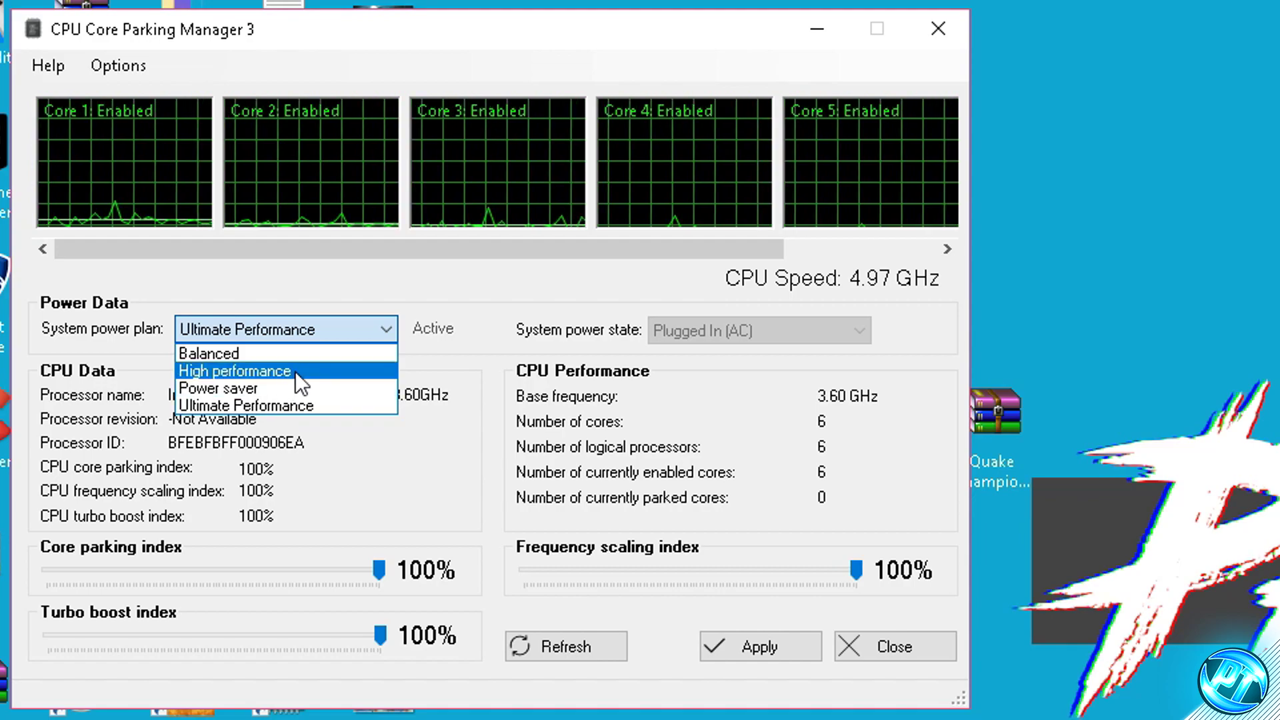
left_click(253, 370)
left_click(268, 326)
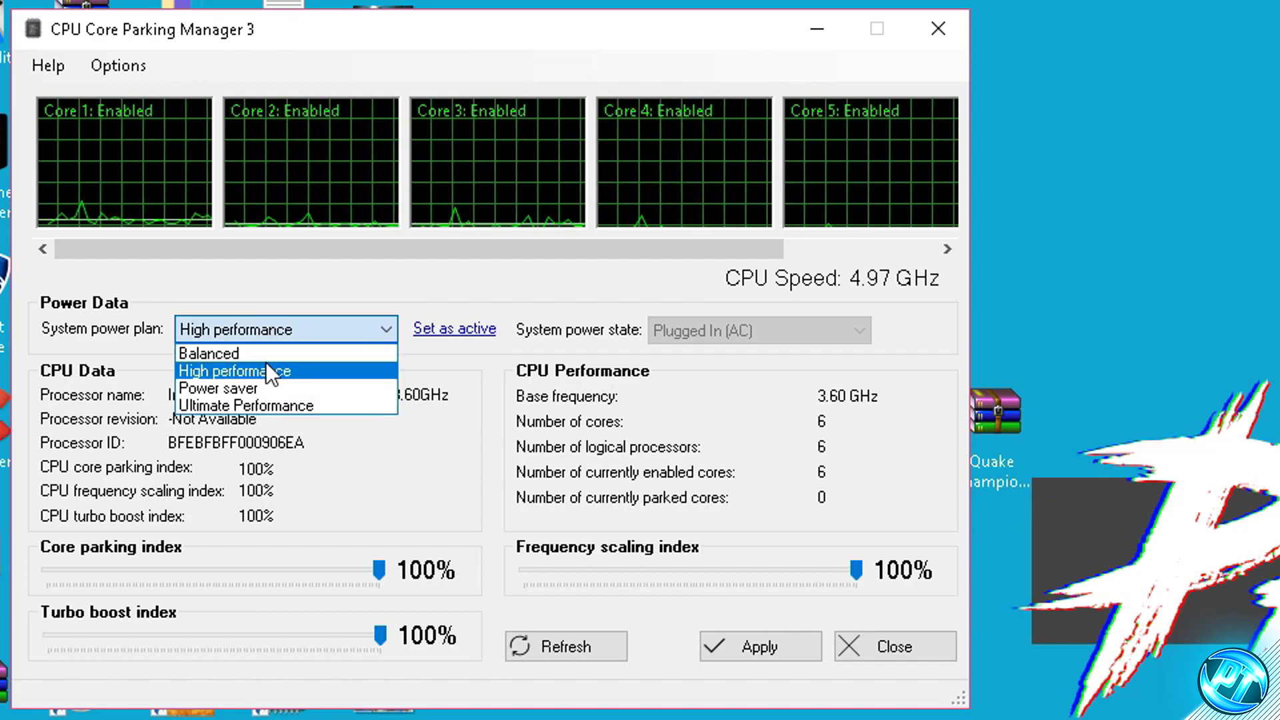
left_click(273, 407)
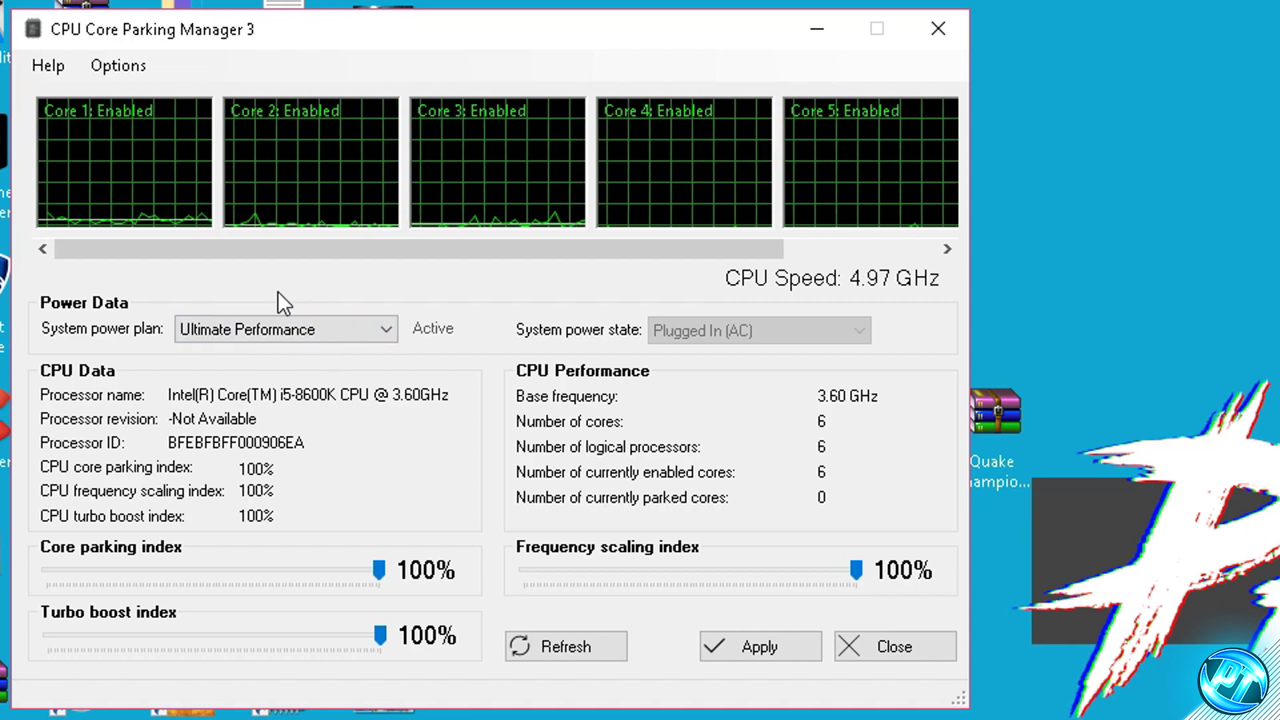
Set the core parking, frequency scaling and turbo boost indexes to 100%, apply the changes and close the core parking manager.
mouse_move(380, 568)
left_mouse_down()
mouse_move(229, 568)
mouse_move(380, 563)
left_mouse_up()
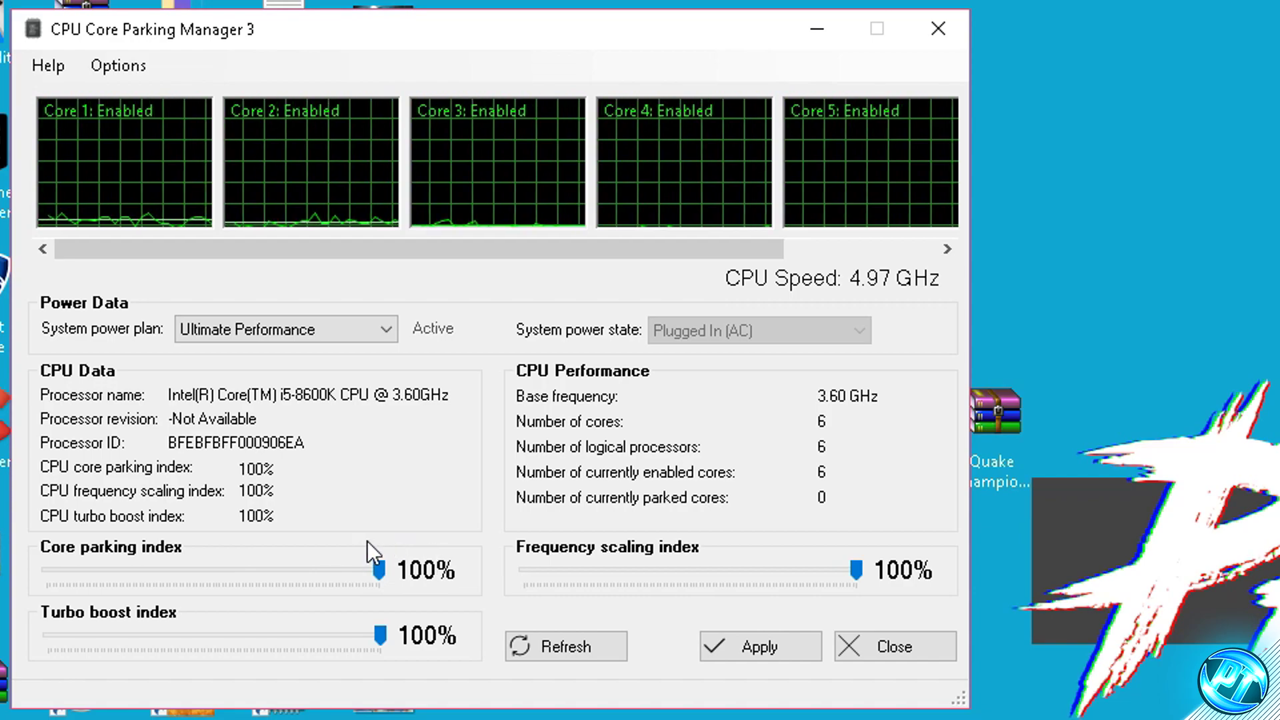
left_click_drag(858, 574, 883, 581)
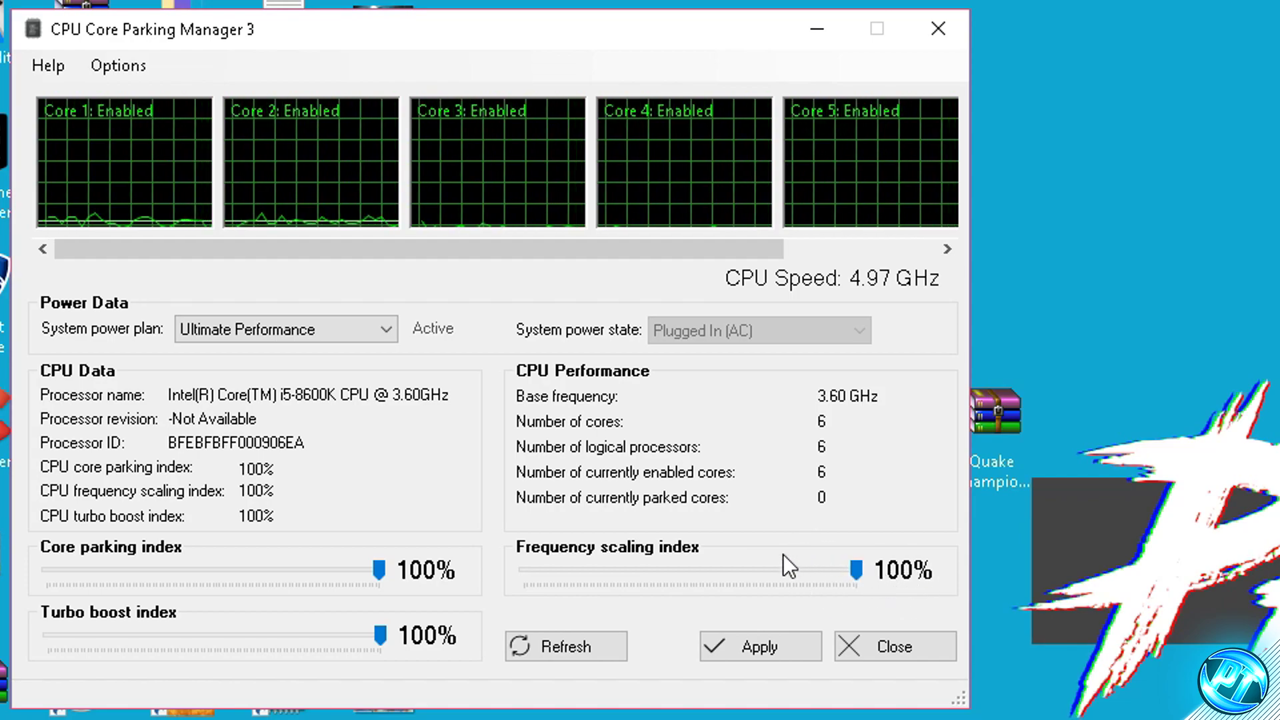
left_click_drag(375, 632, 414, 639)
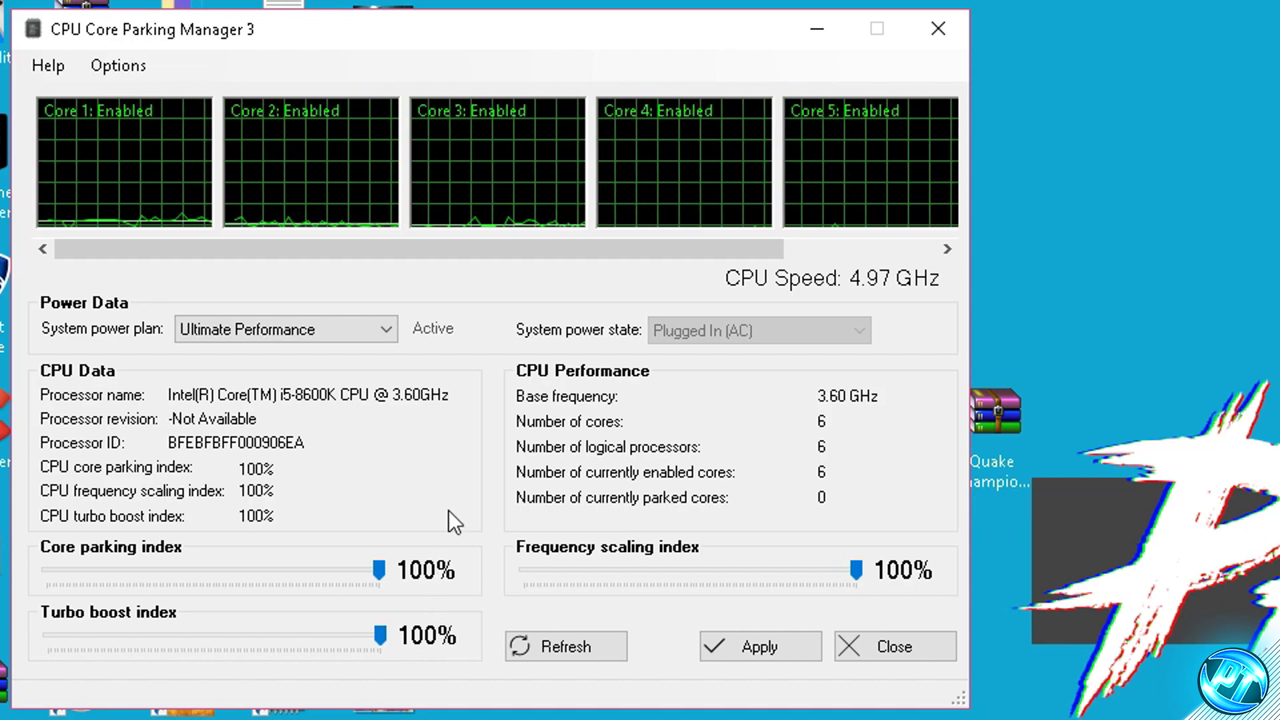
left_click(766, 647)
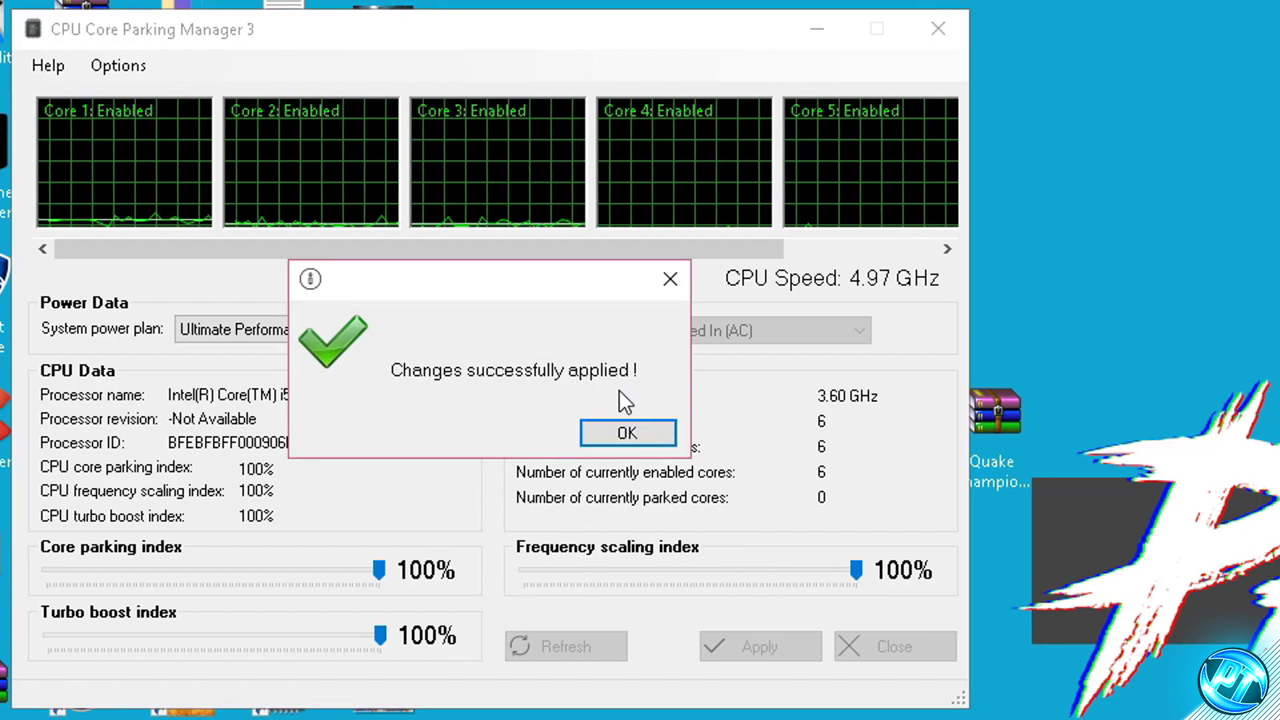
left_click(642, 435)
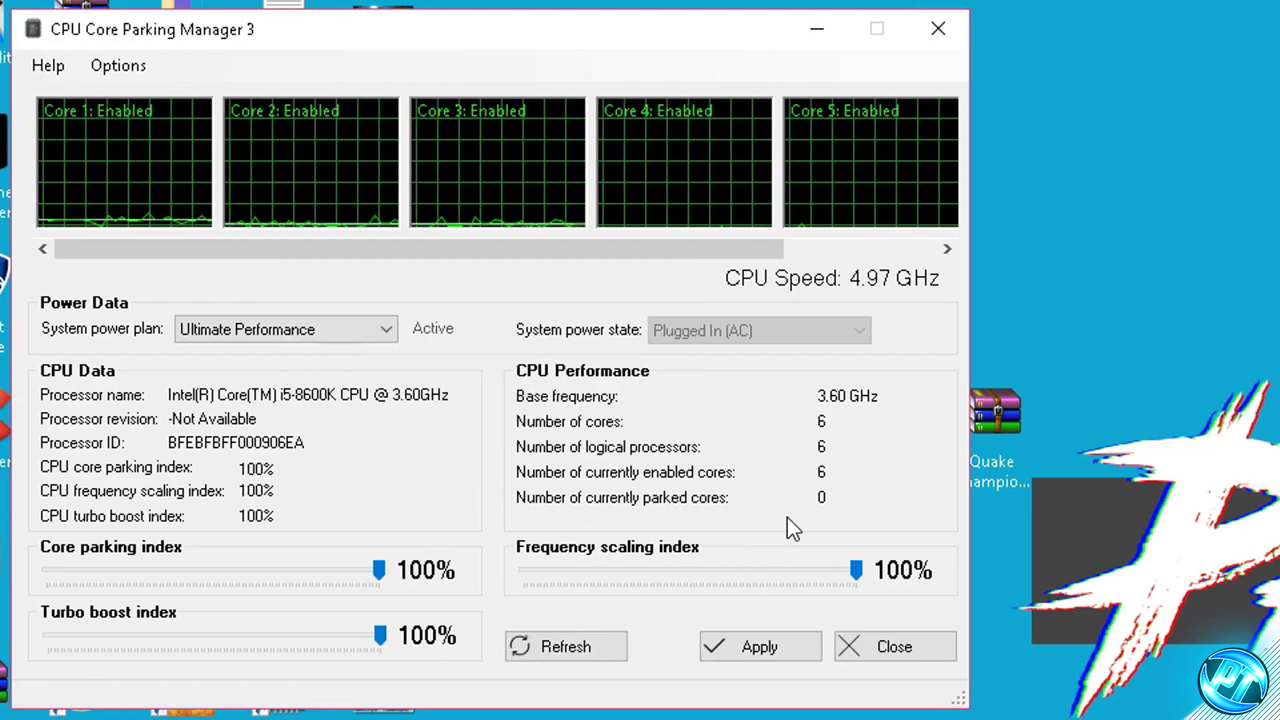
left_click(902, 635)
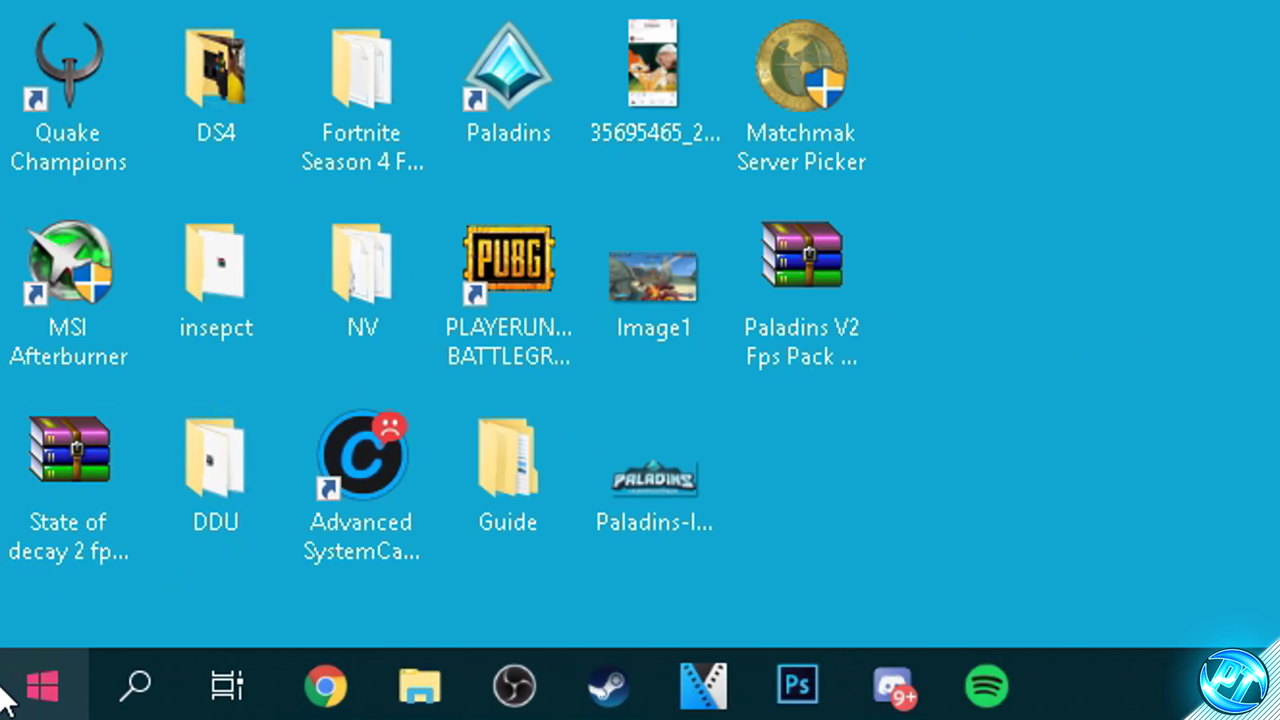
Restart the computer from Windows.
left_click(16, 707)
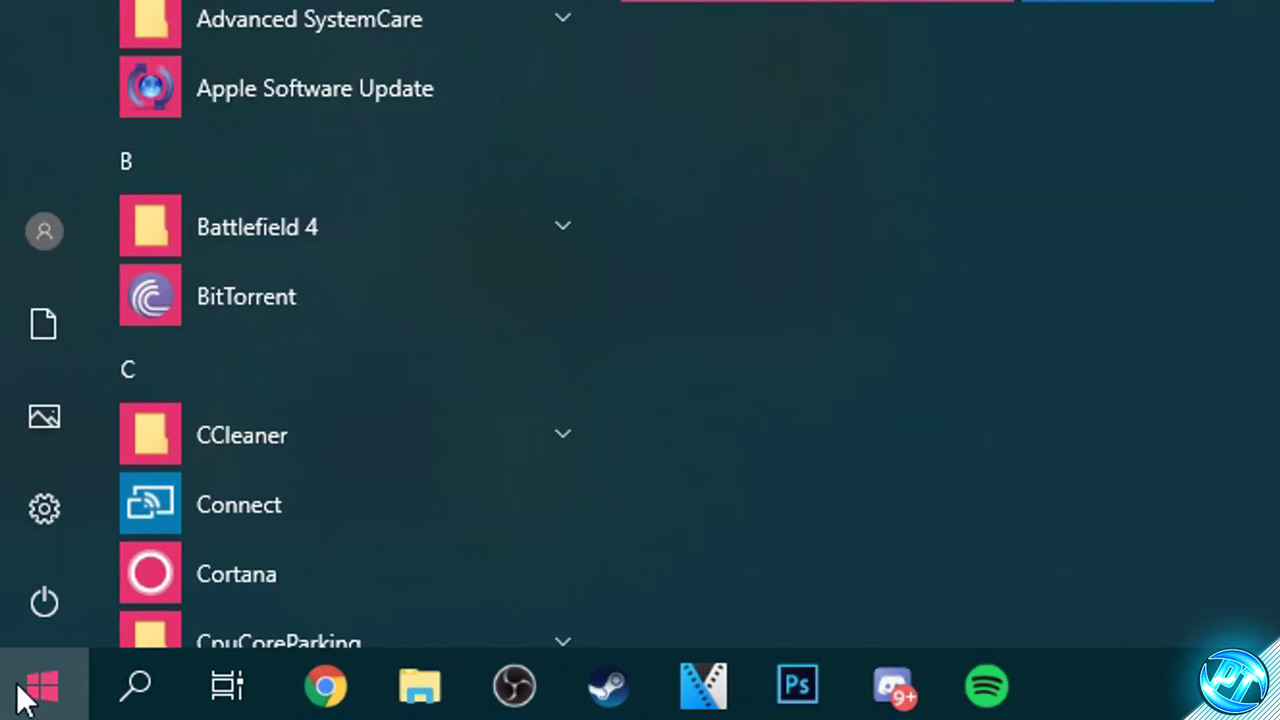
left_click(46, 591)
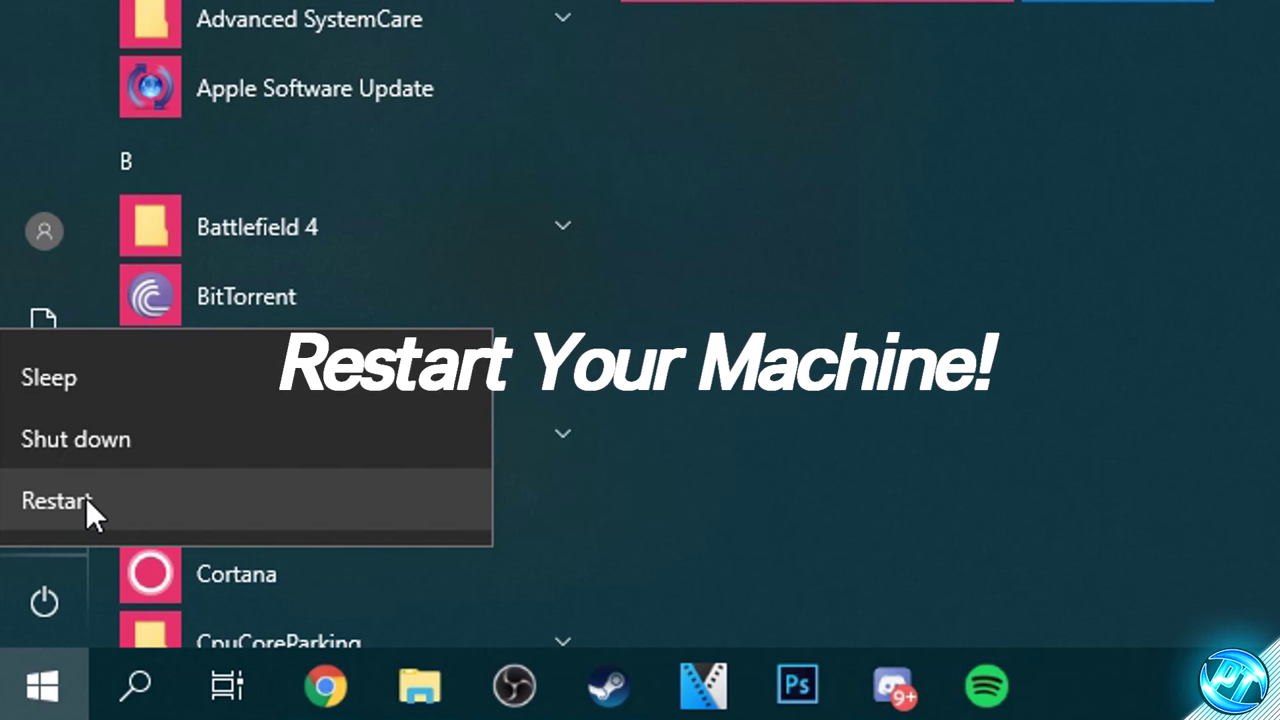
left_click(86, 500)
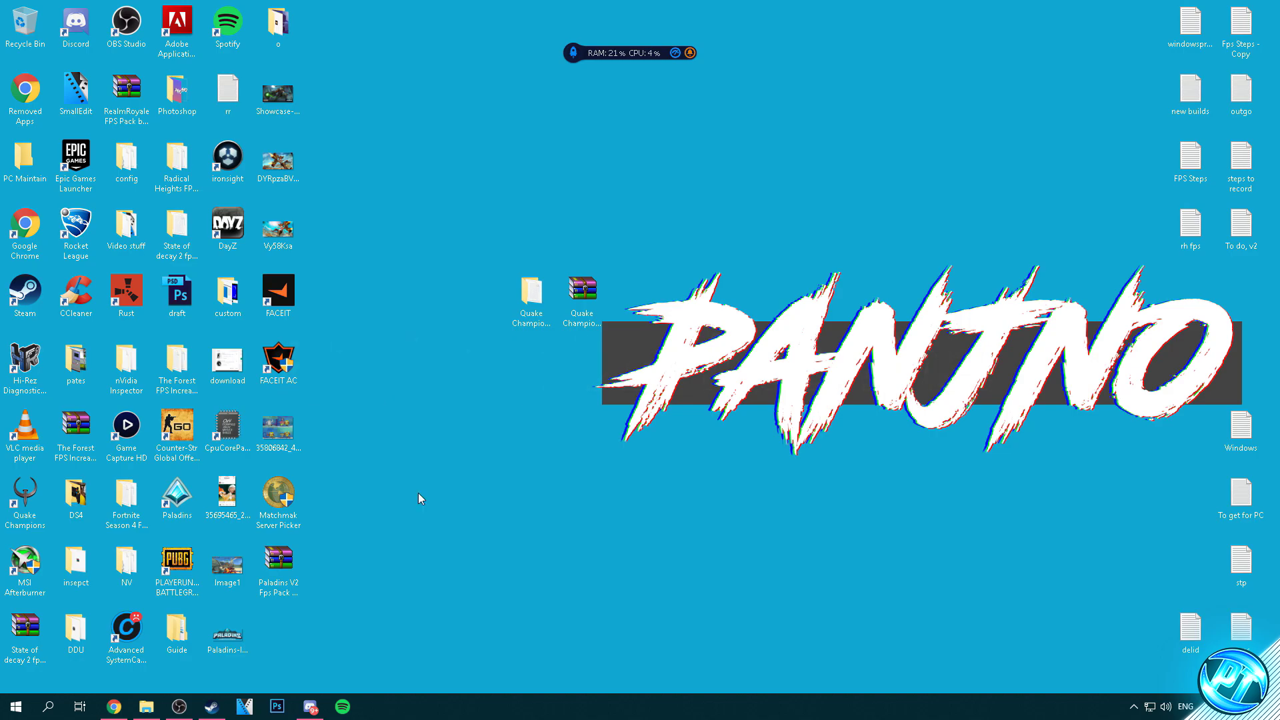
Place the TimerResolution application from the FPS pack's Optimizations folder on the desktop and launch it.
double_click(533, 309)
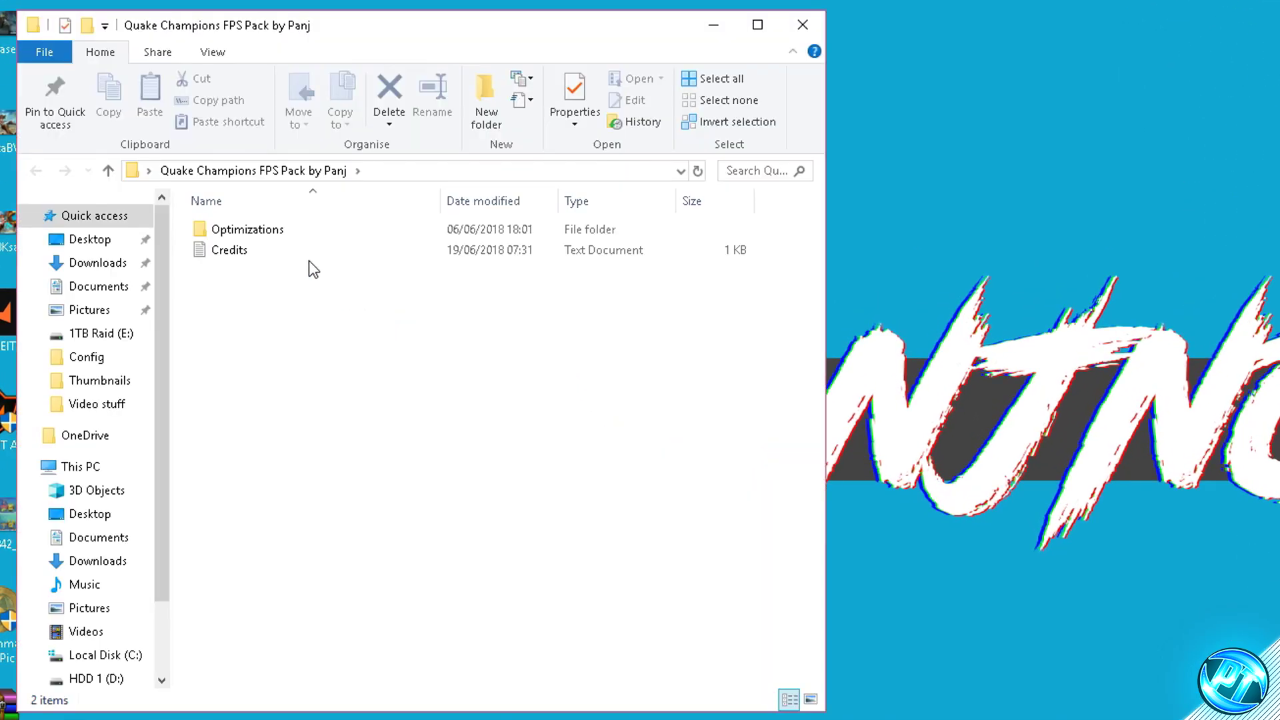
double_click(252, 230)
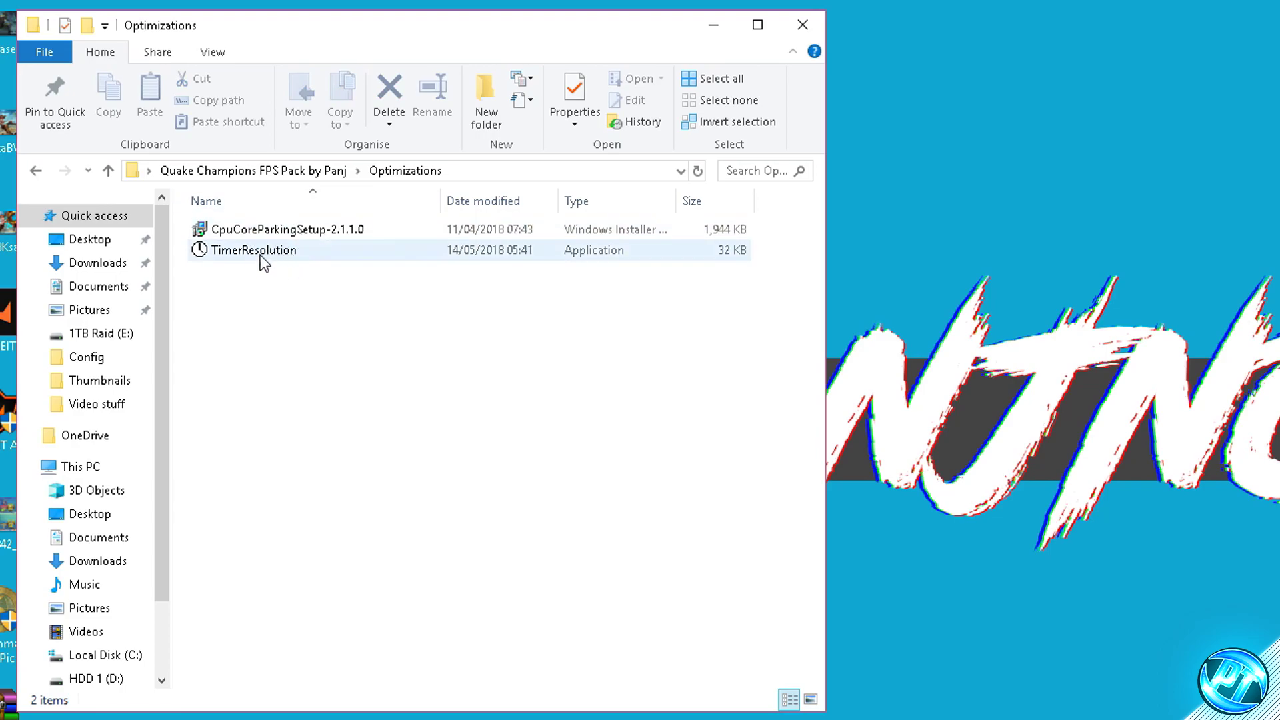
left_click(256, 258)
left_click_drag(248, 253, 847, 208)
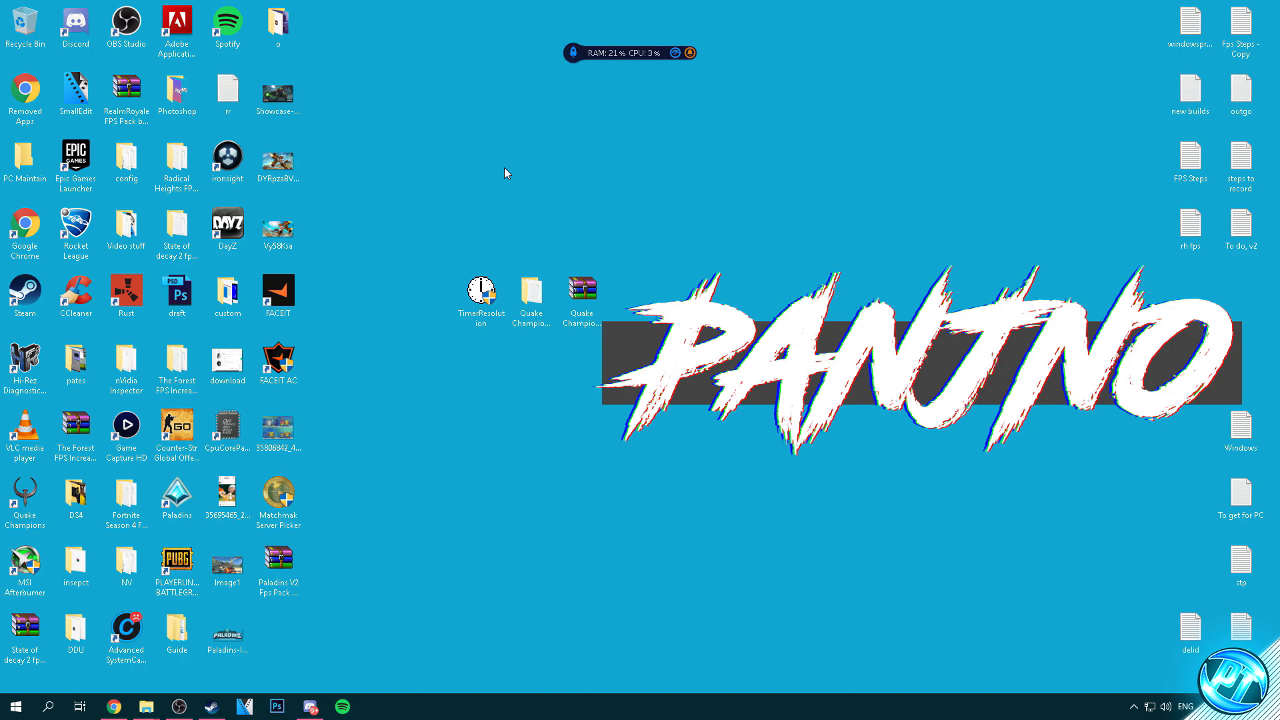
double_click(480, 289)
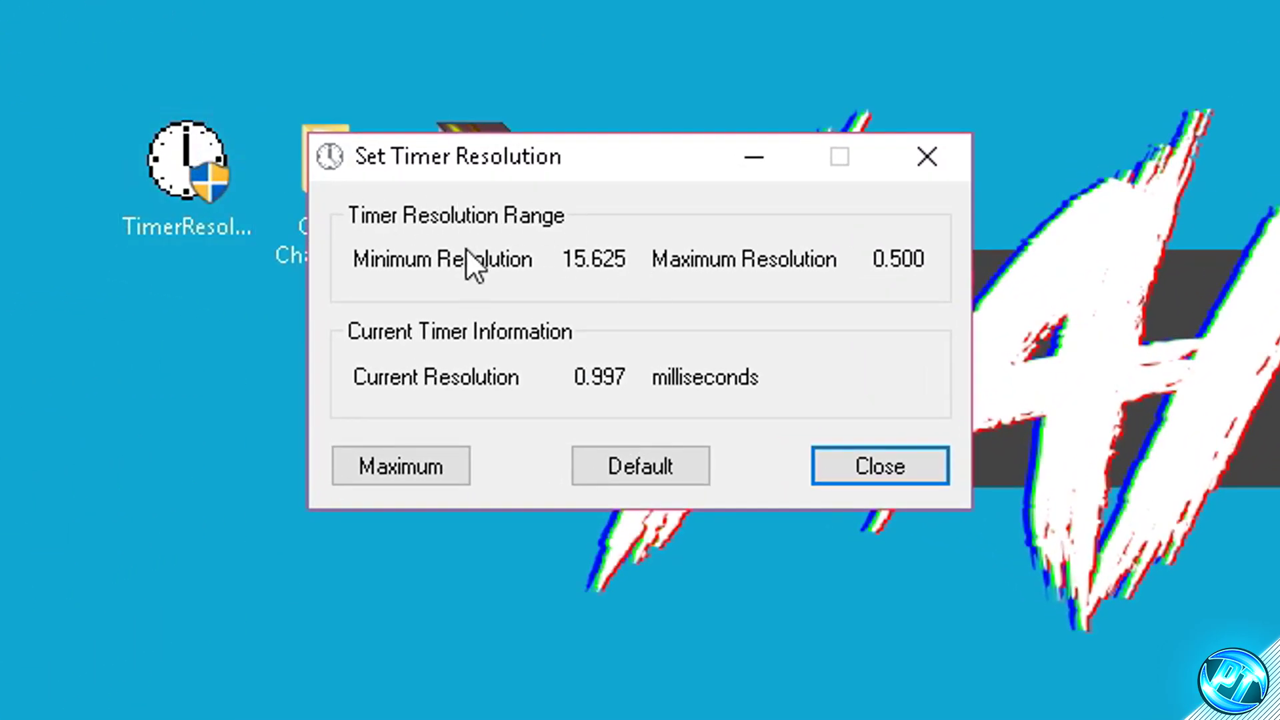
Set the system timer to its maximum resolution, check the current resolution value and minimize the timer window.
left_click(409, 466)
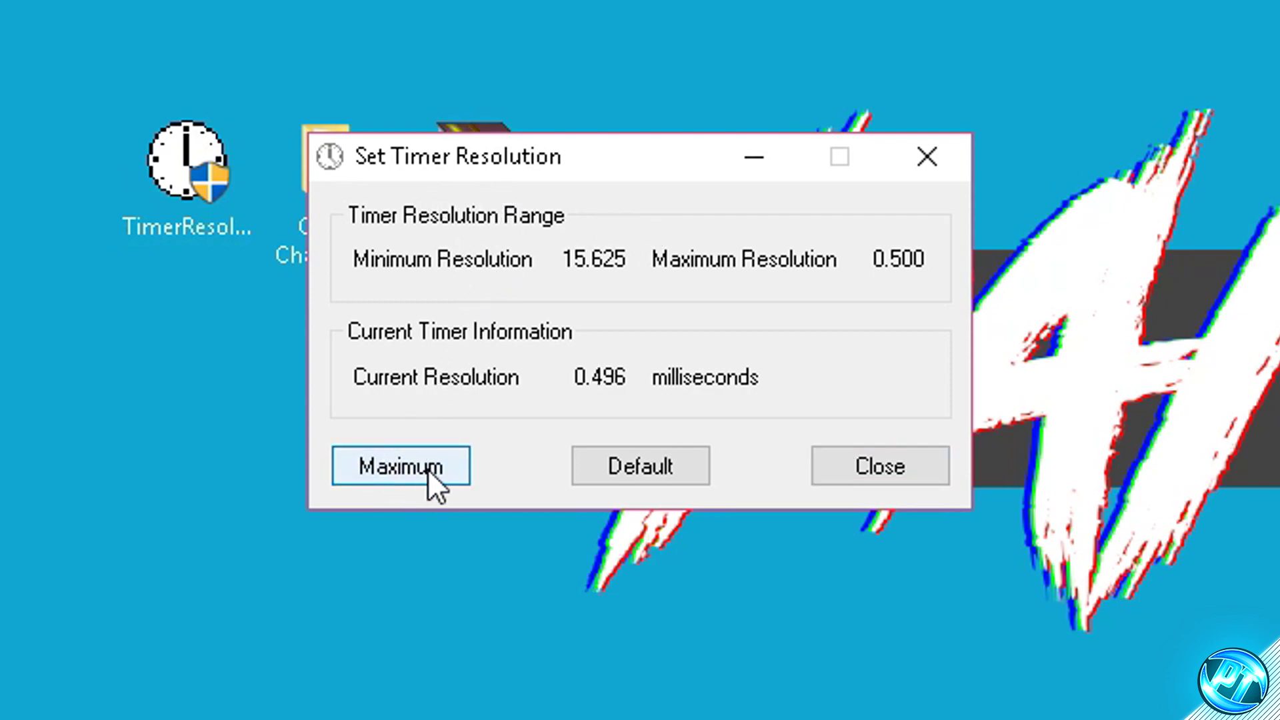
double_click(565, 376)
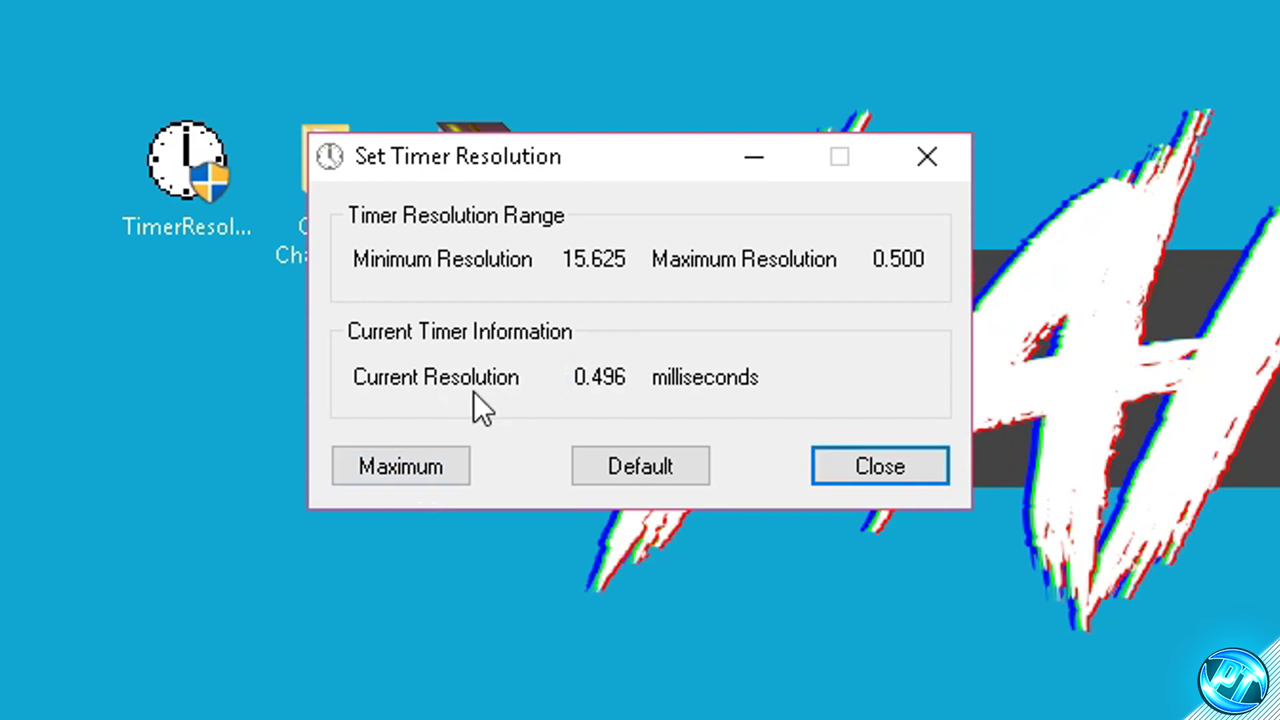
double_click(604, 378)
left_click(423, 460)
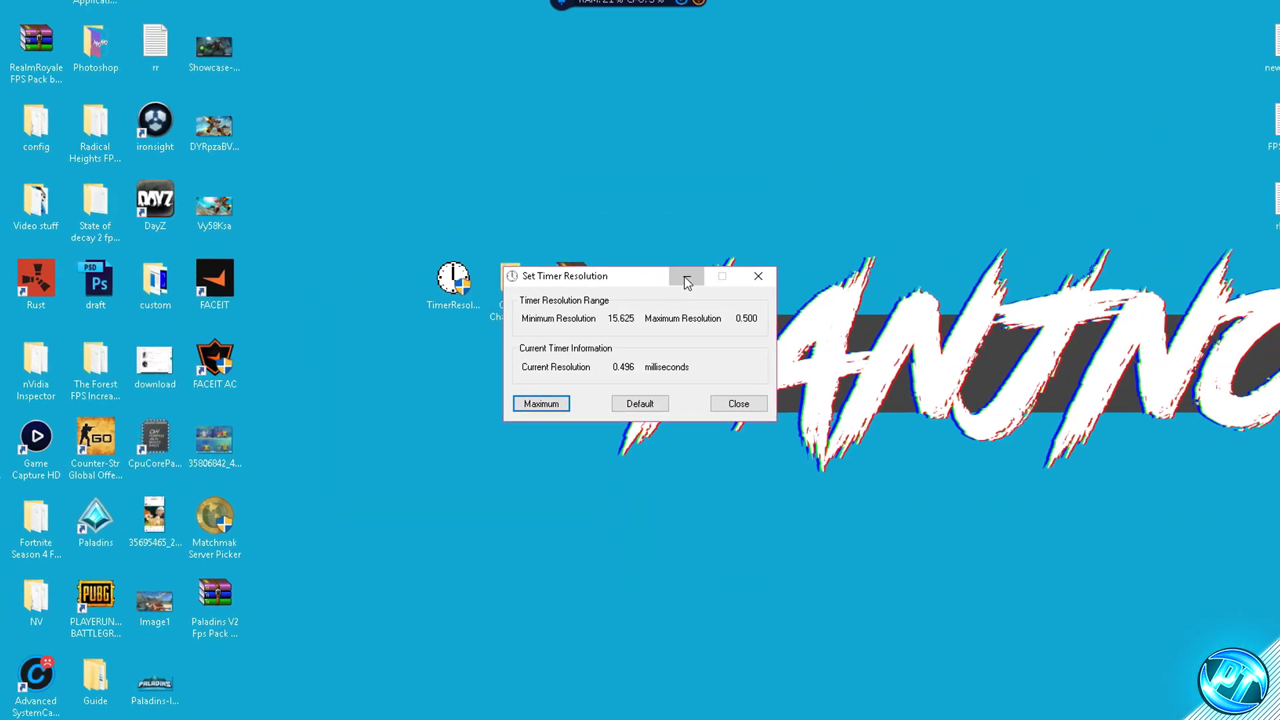
left_click(754, 157)
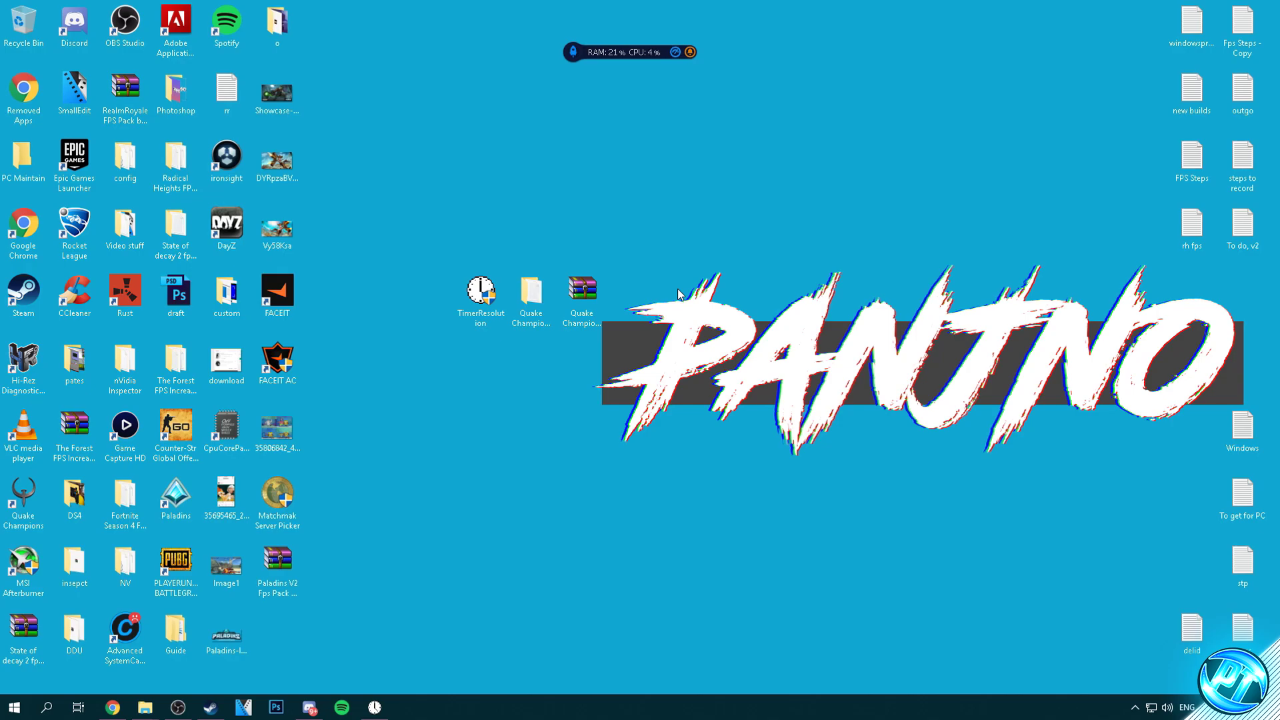
Restore the minimized timer window, return the timer to its default resolution and close the application.
left_click(374, 707)
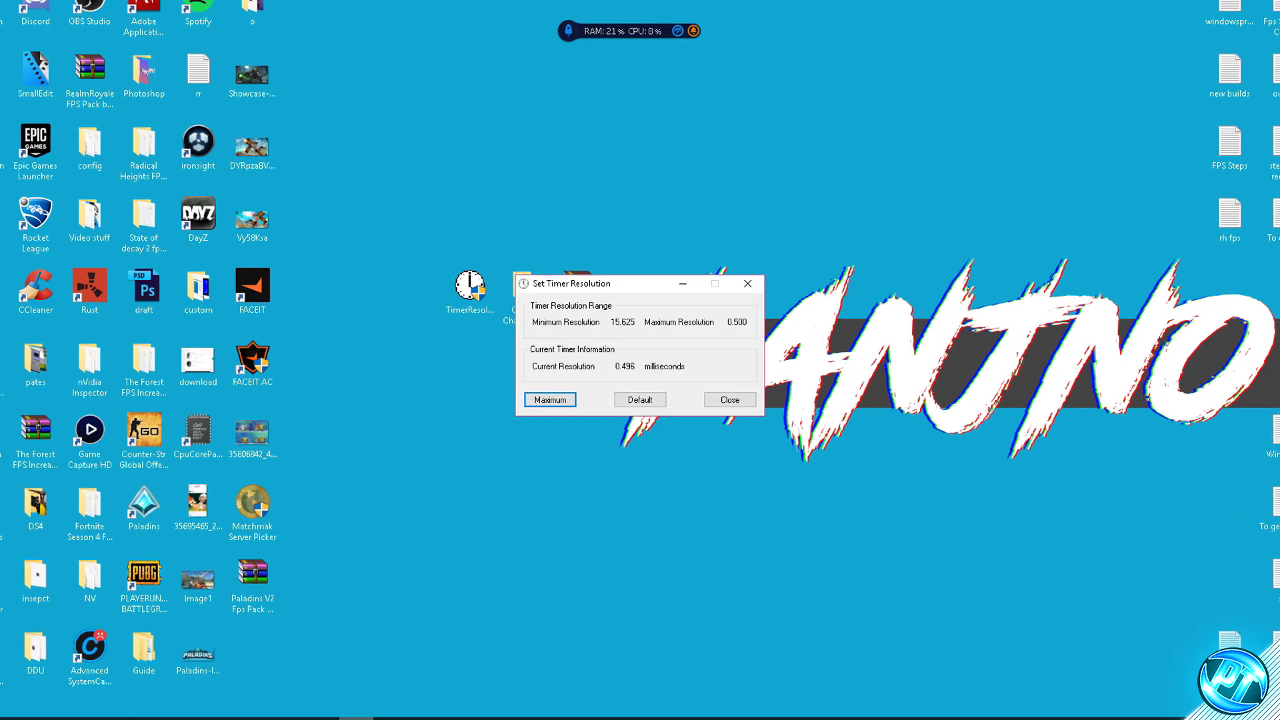
left_click(651, 454)
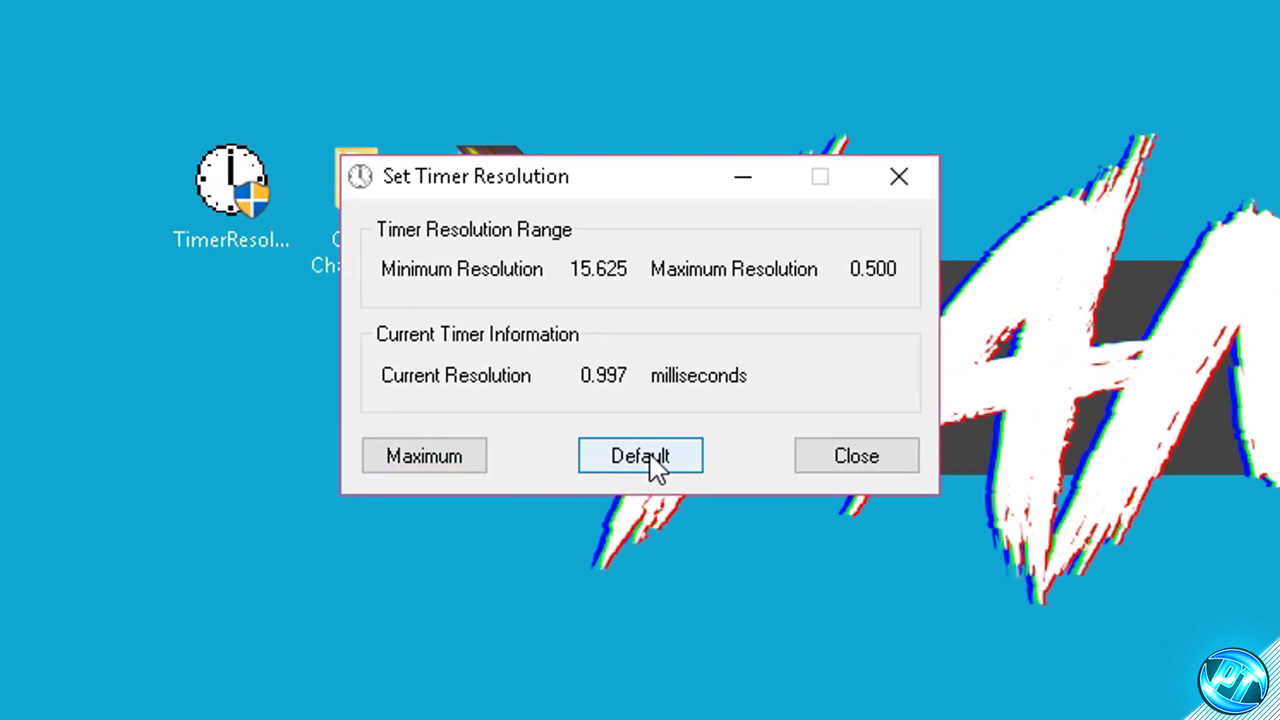
left_click(901, 176)
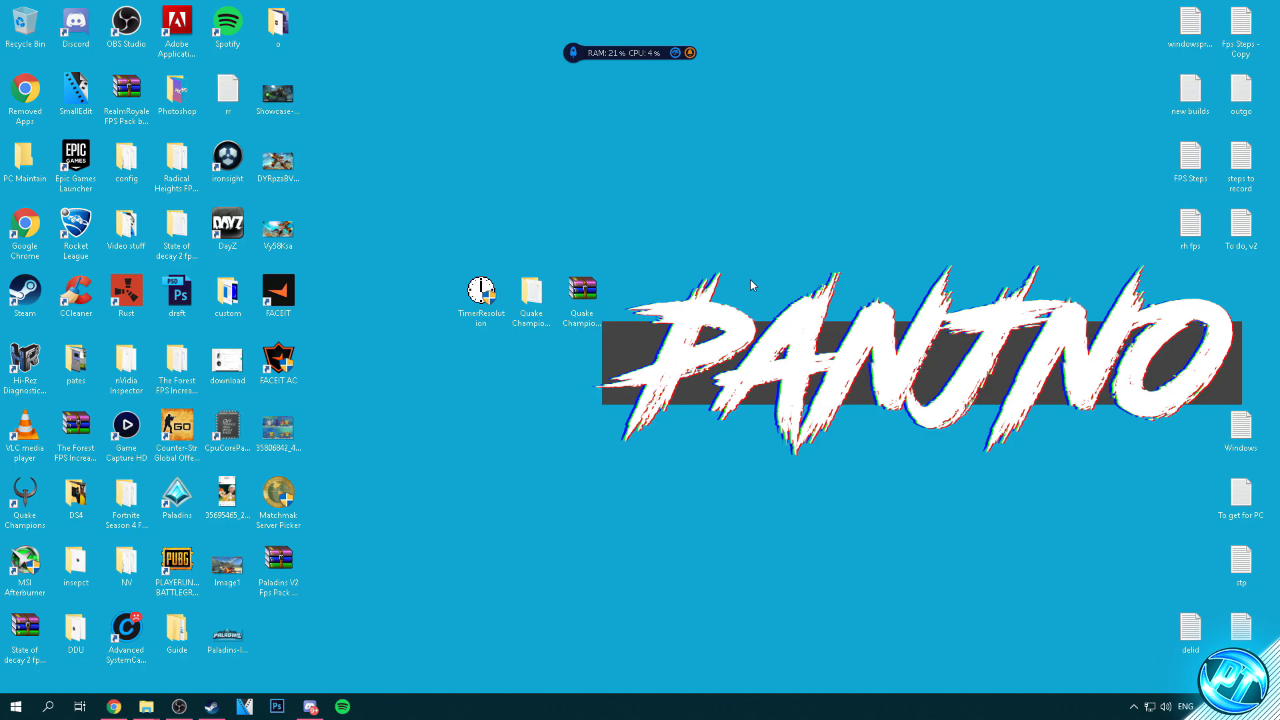
Relaunch TimerResolution from the desktop, set the timer to maximum resolution and switch to Steam.
double_click(481, 293)
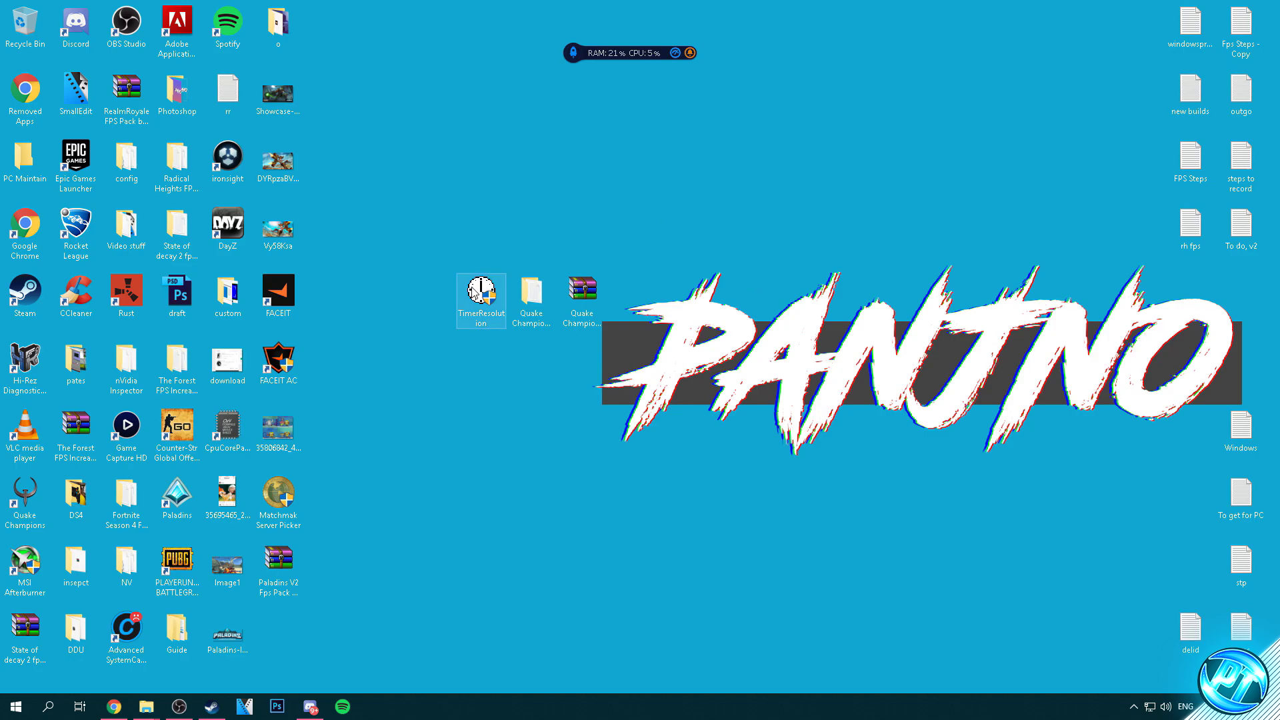
left_click(553, 398)
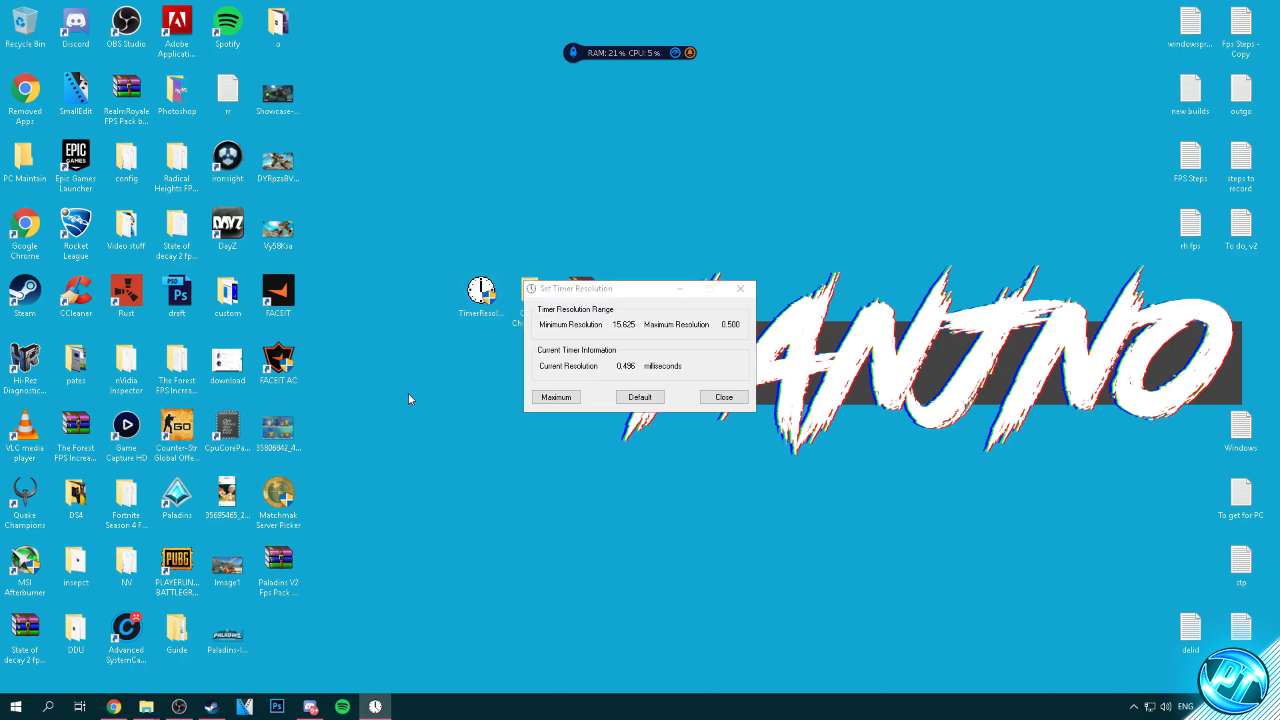
left_click(212, 707)
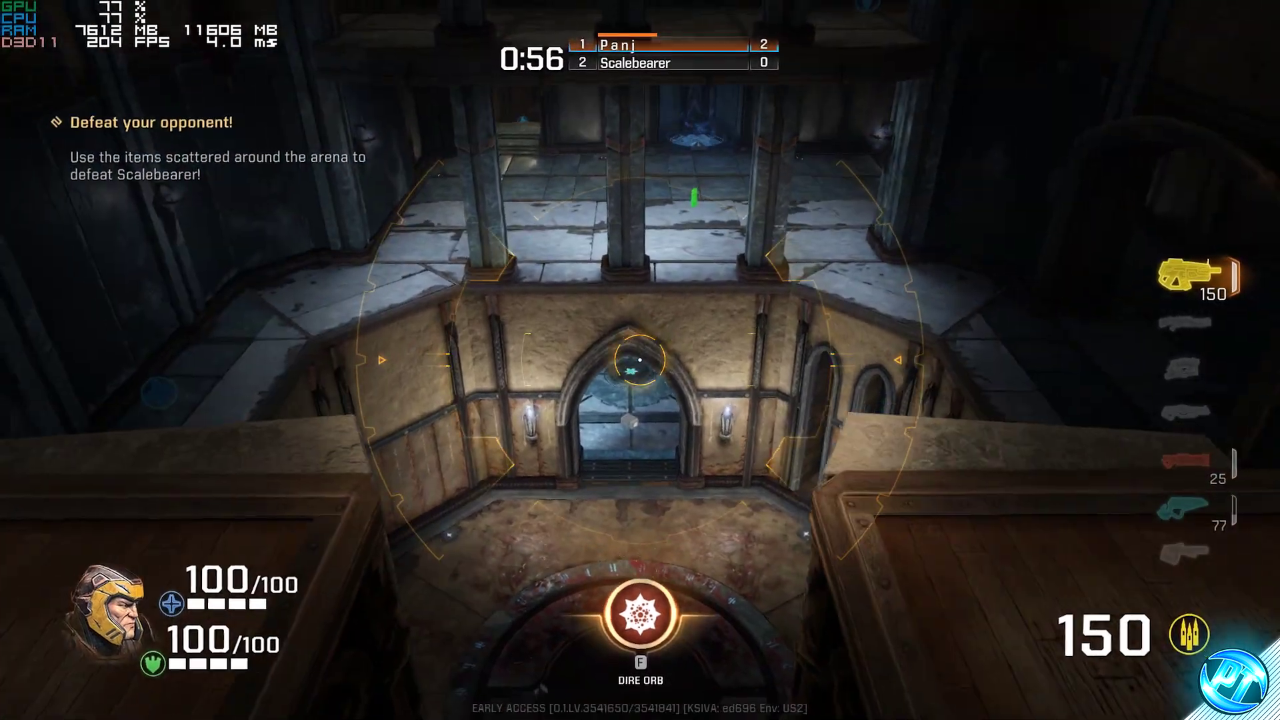
key("w")
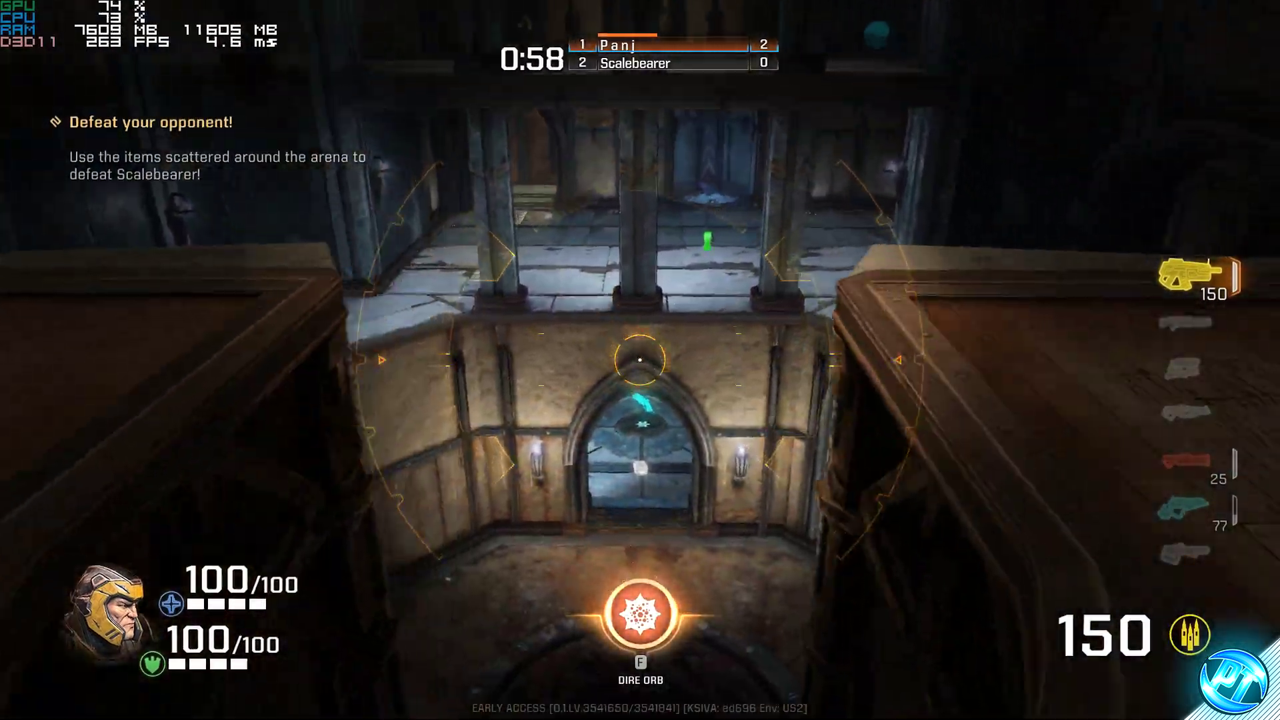
key("space")
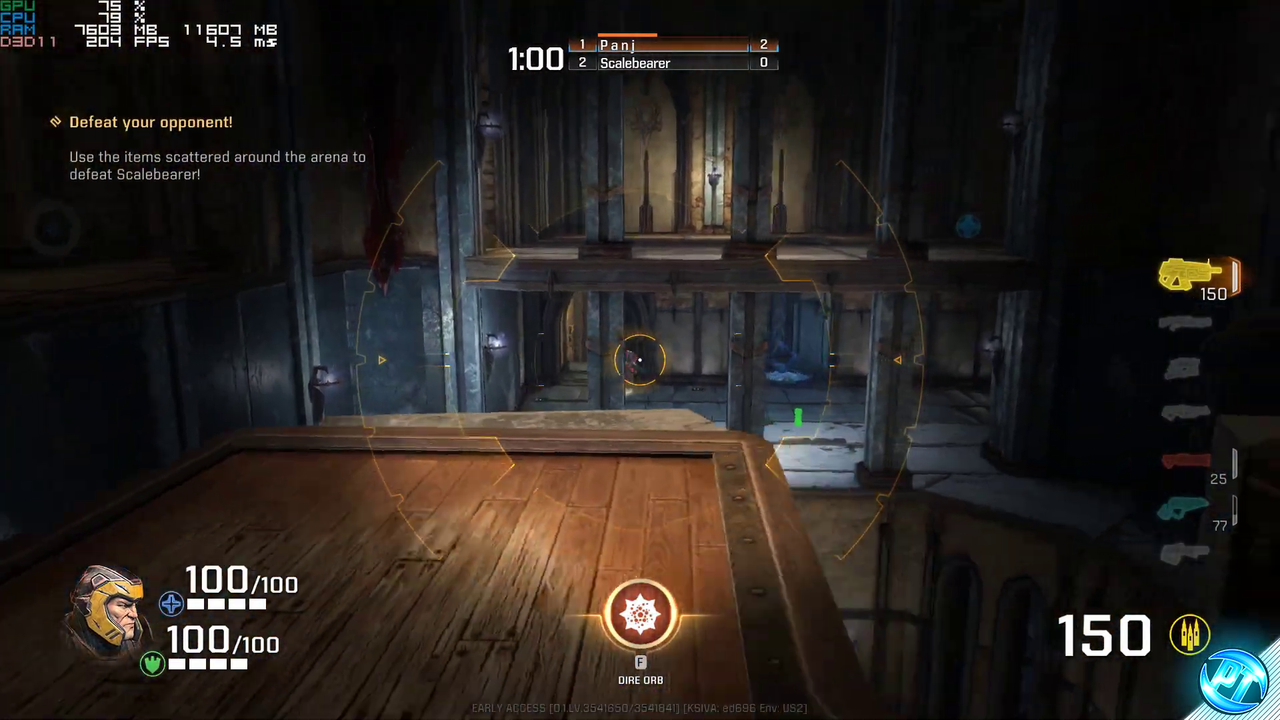